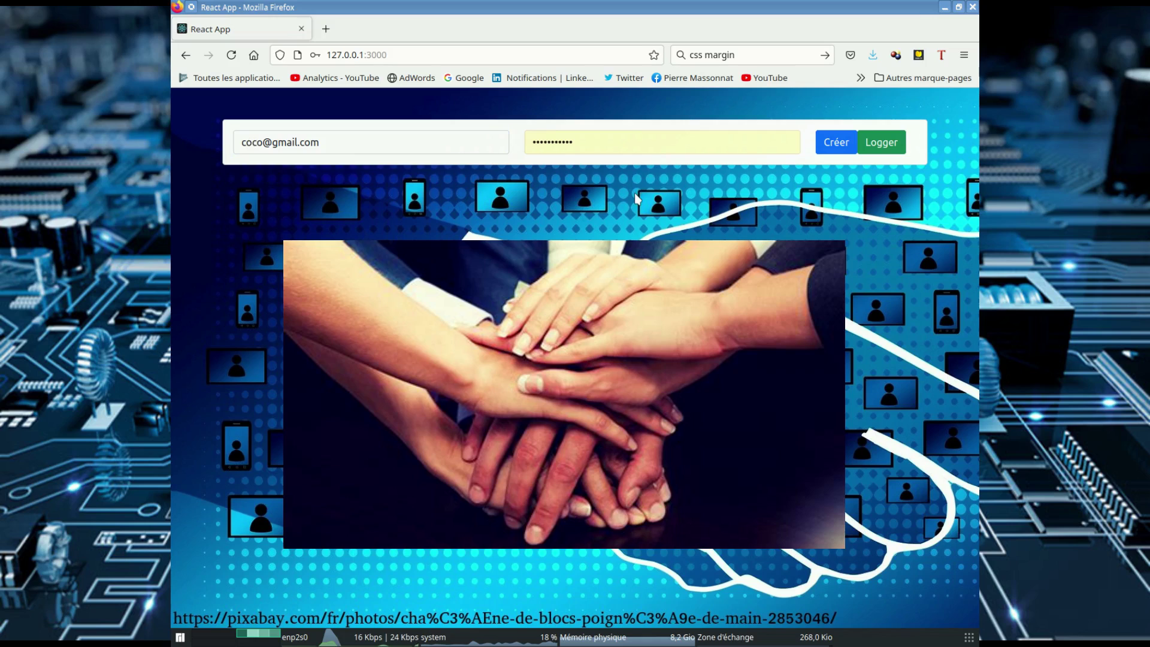
Step: Replace the autofilled password on the login page with a new password
left_click_drag(606, 145, 443, 124)
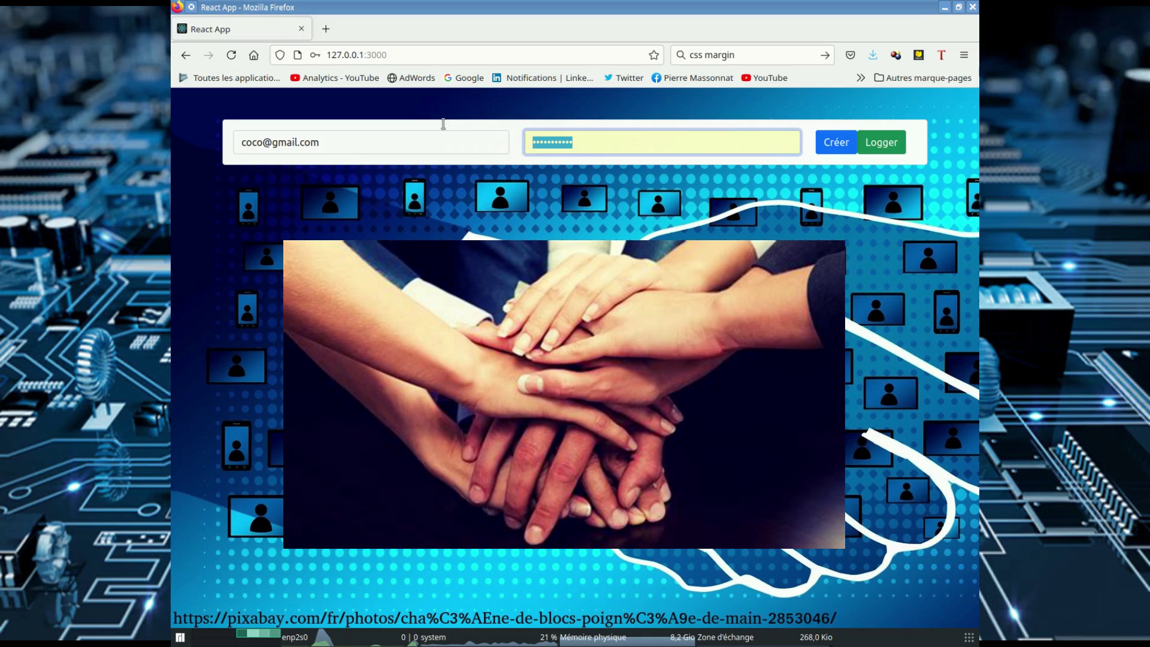
type("12")
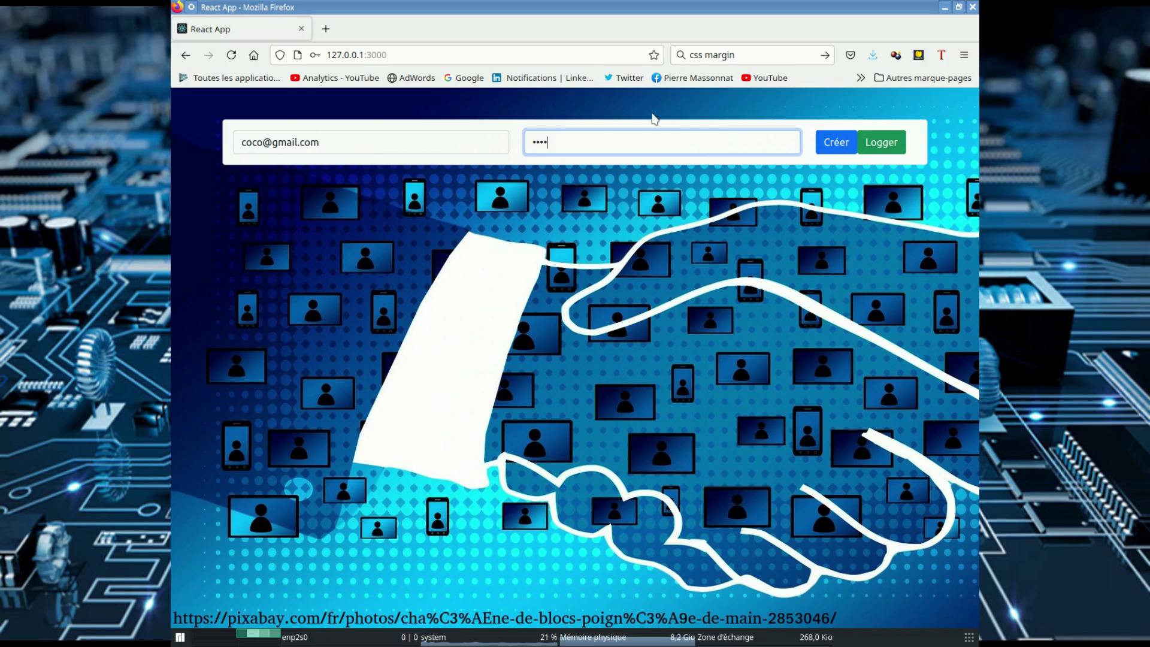
Step: Register the new account, confirm it, and log in without saving the login
left_click(833, 142)
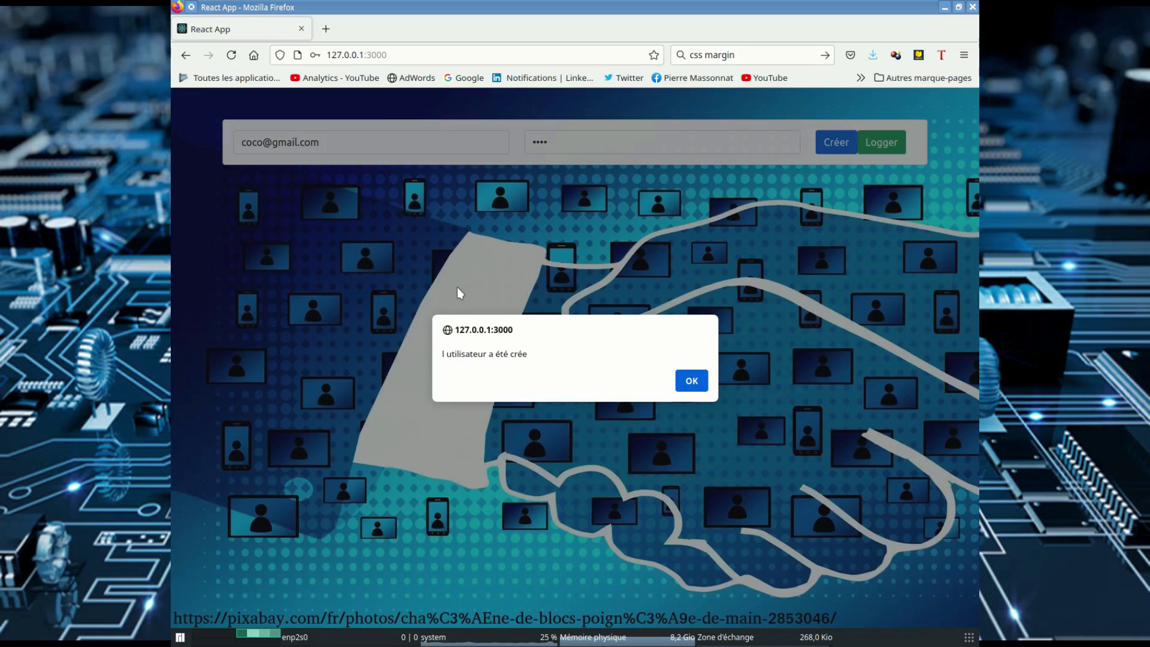
left_click(699, 388)
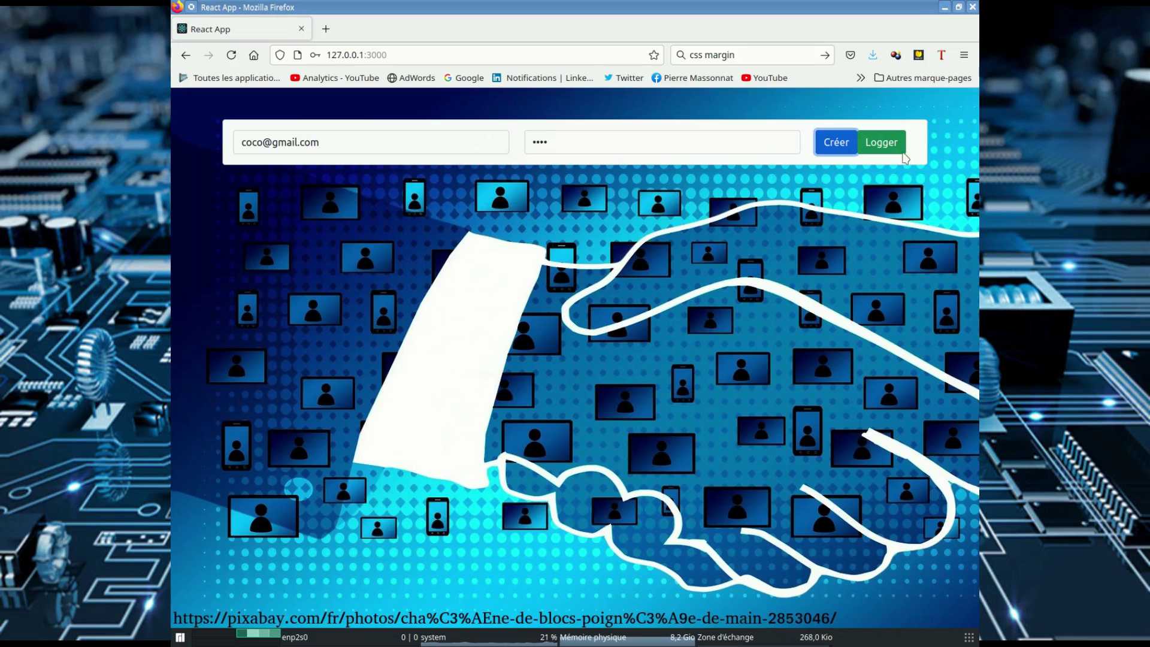
left_click(901, 146)
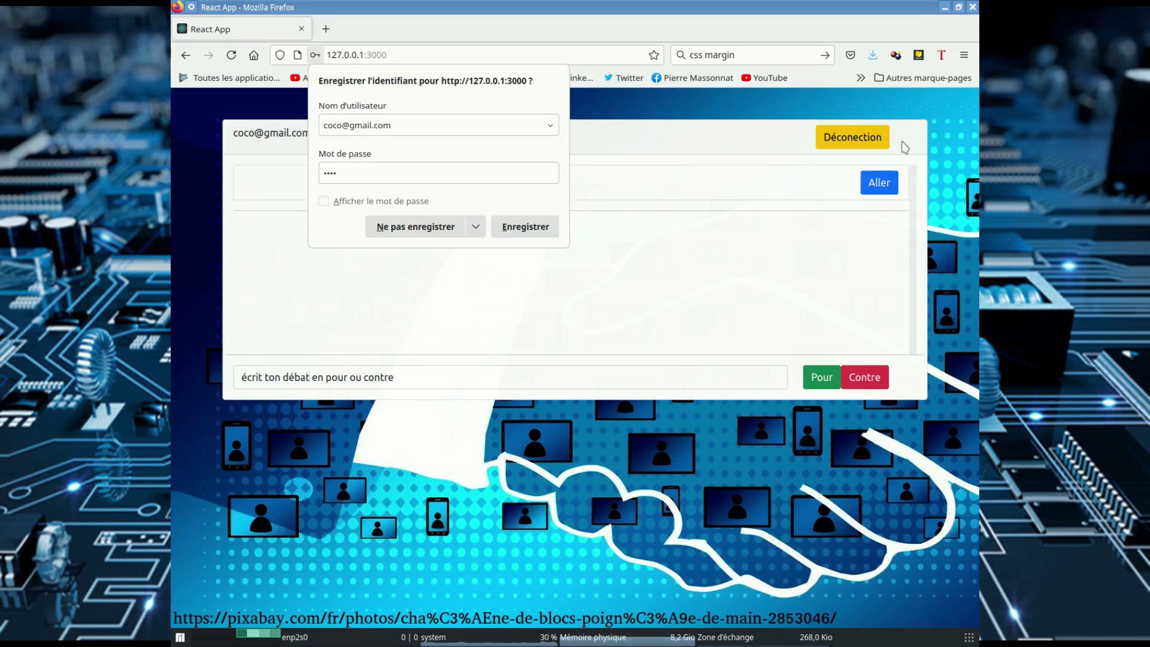
left_click(398, 229)
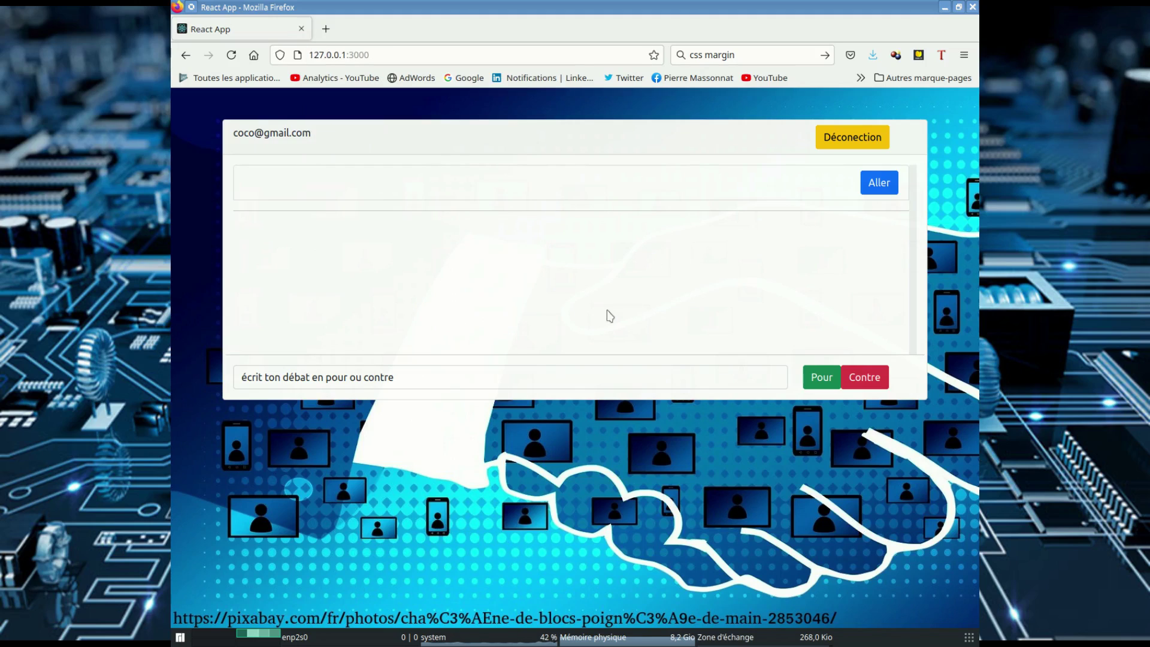
Step: Post the debate 'pour ou contre le capitalisme' on the Pour side
triple_click(436, 378)
type("p")
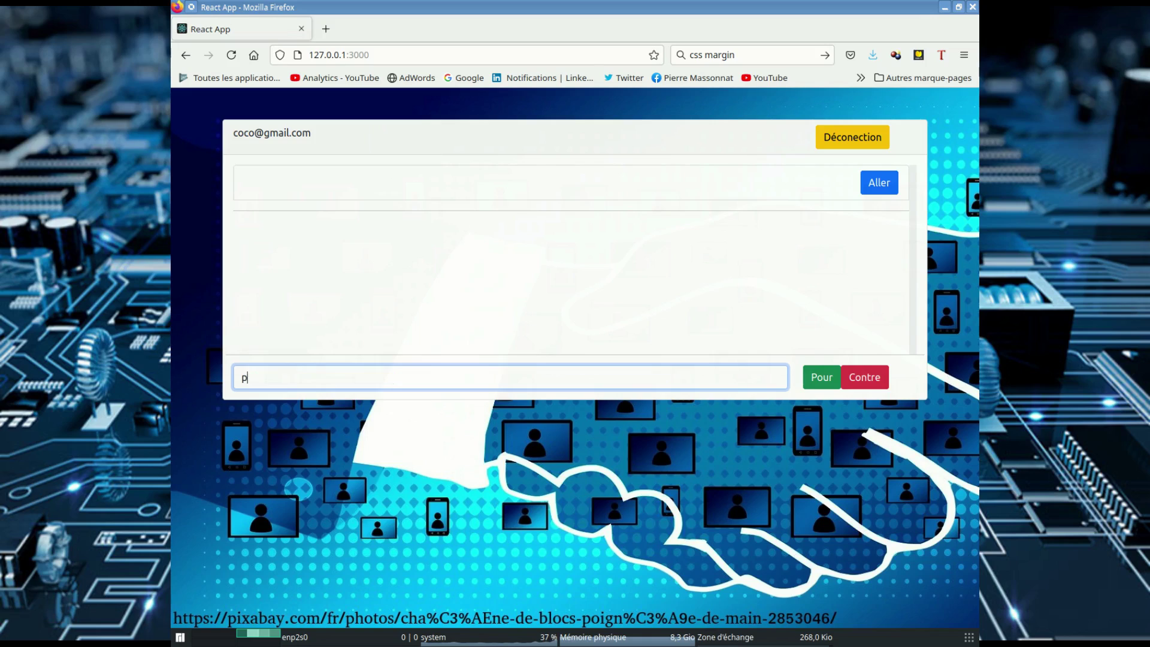
type("our ou contre le capitalisme?")
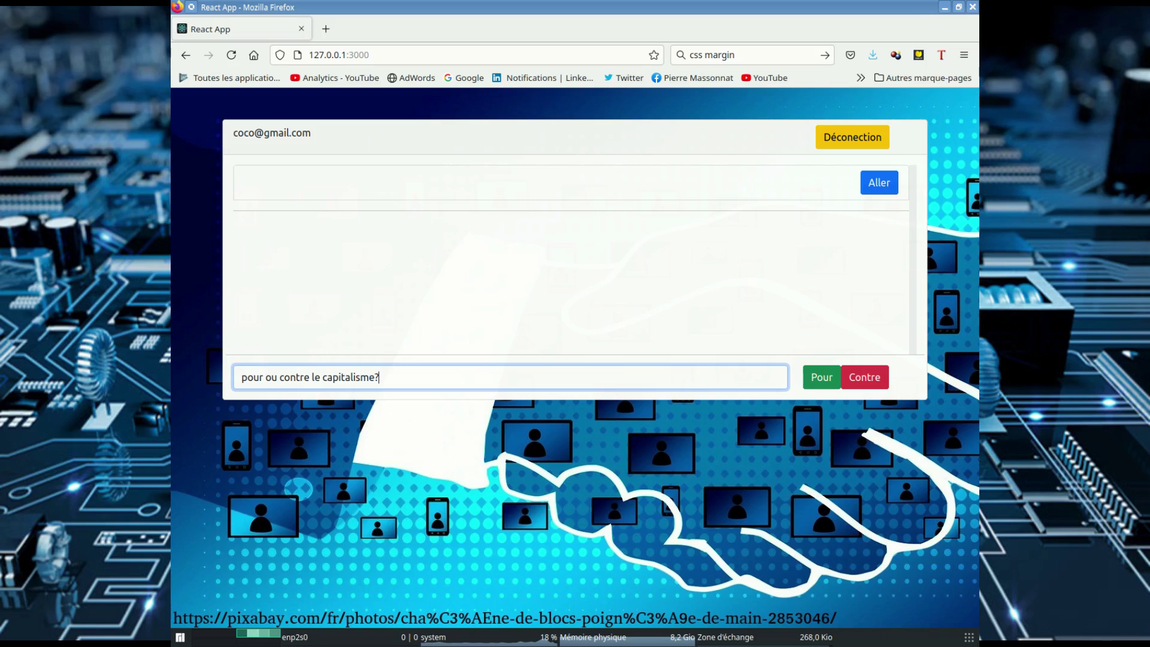
left_click(831, 381)
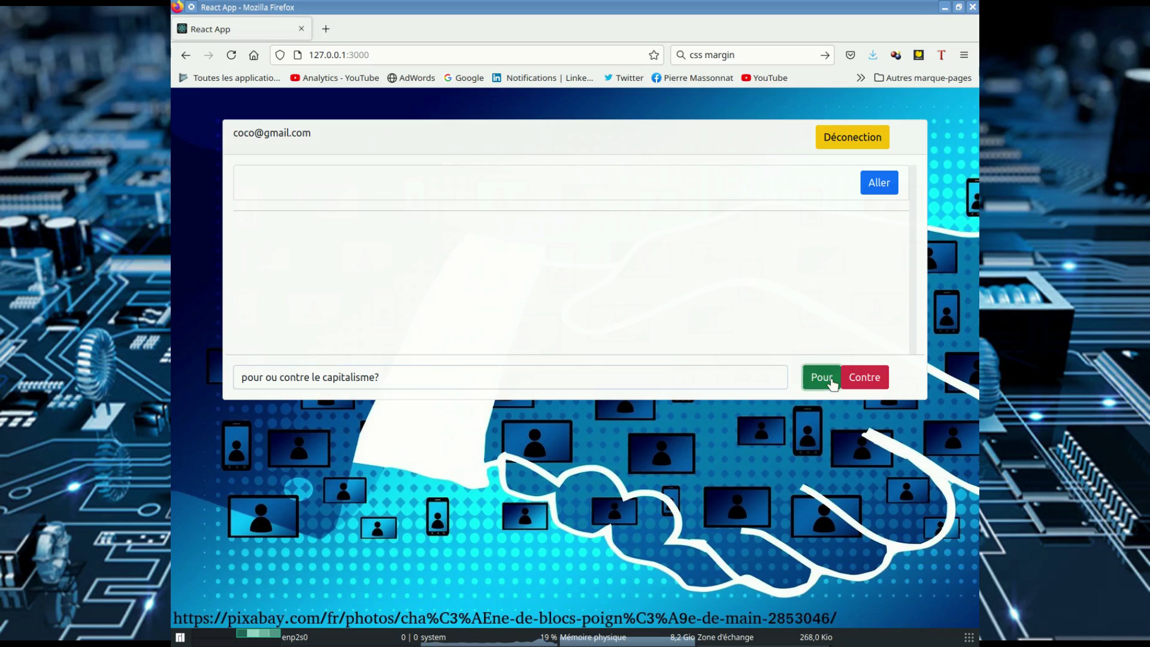
Step: Rewrite the question to 'pour ou contre la religion?' and post it on the Contre side
left_click(391, 376)
key("ctrl+a")
left_click_drag(354, 359, 318, 378)
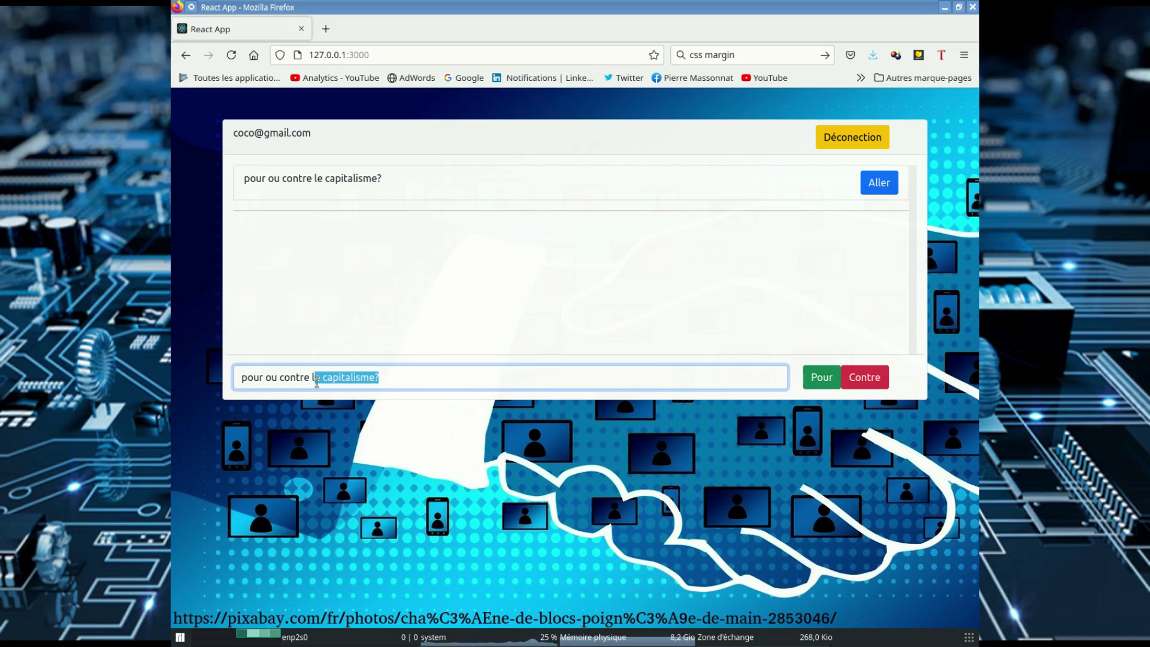
type("a")
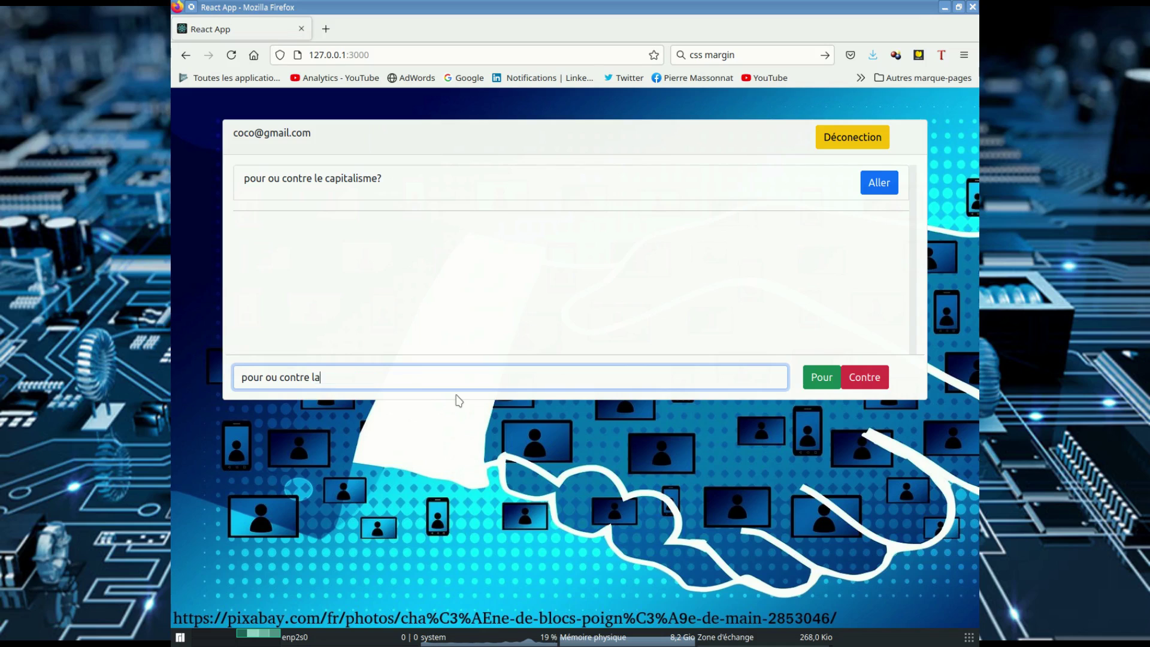
type(" religion?")
left_click(864, 377)
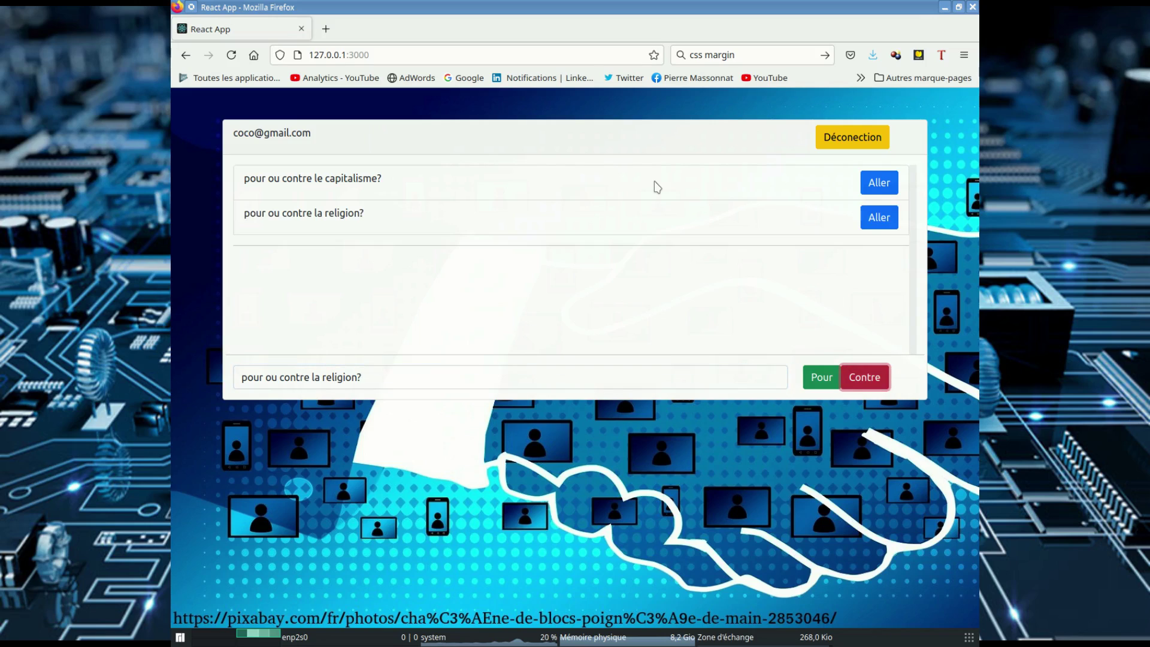
left_click(573, 328)
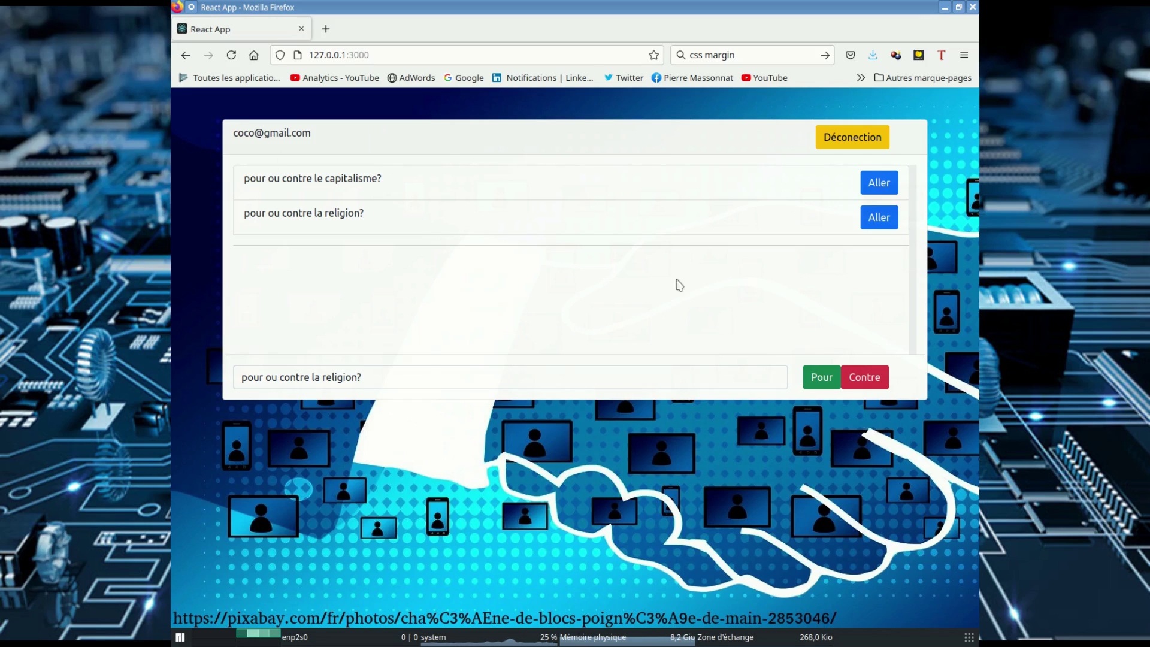
Step: Log out, change the email address, and register and log in as a second user
left_click(855, 138)
left_click(263, 147)
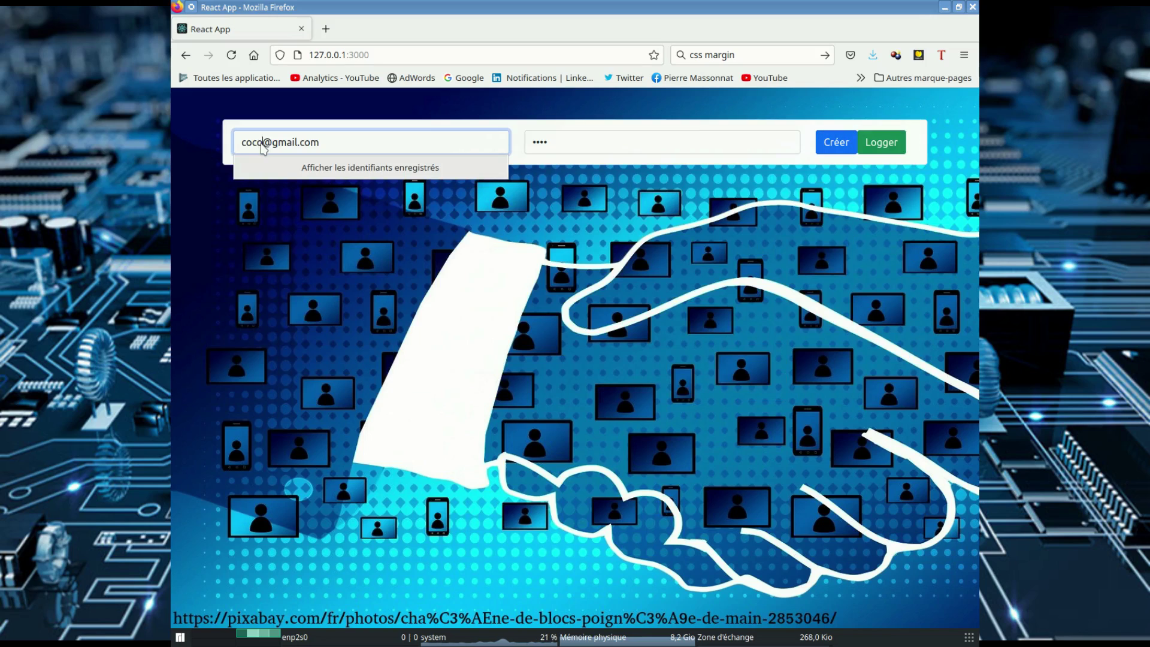
type("2")
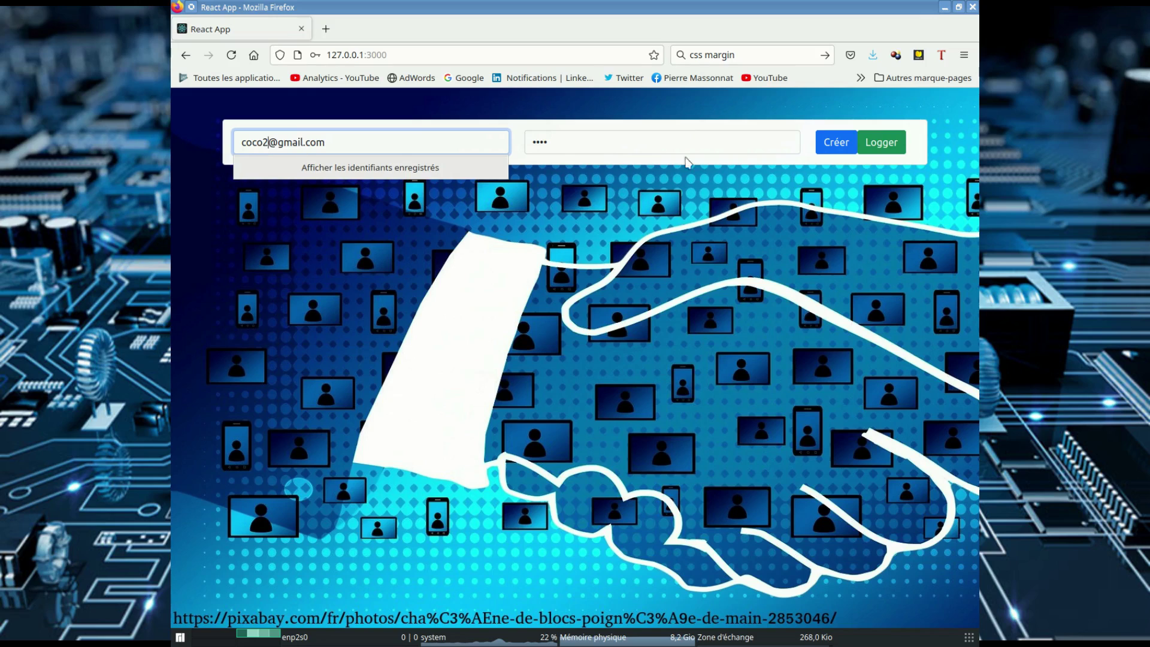
left_click(645, 140)
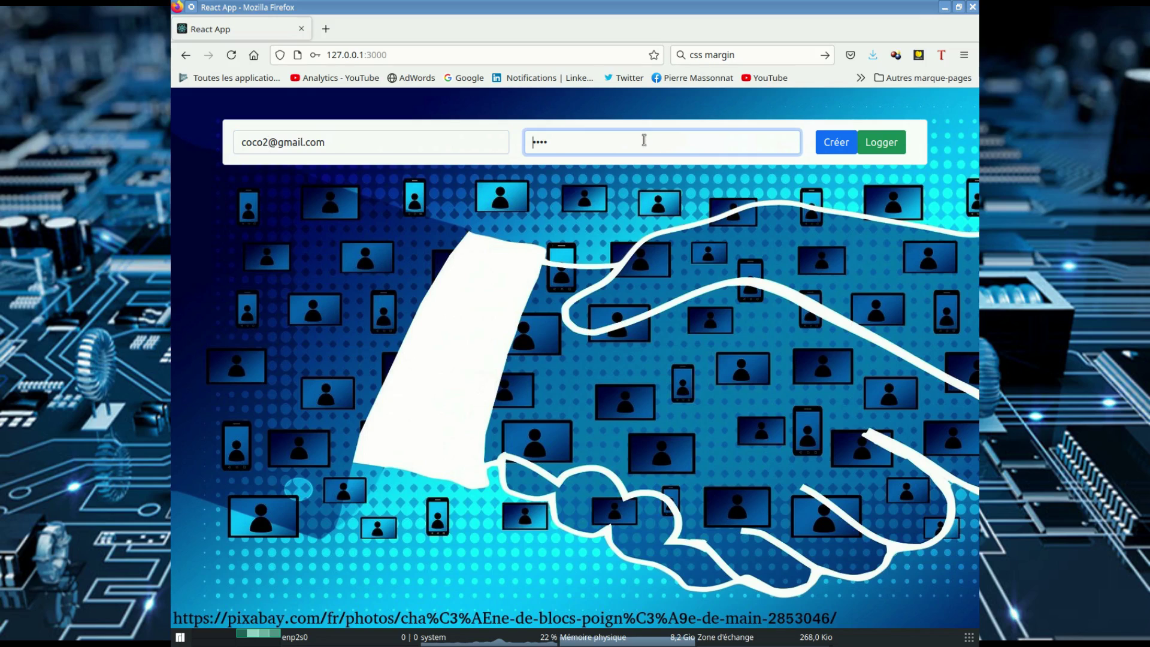
left_click(834, 146)
left_click(686, 382)
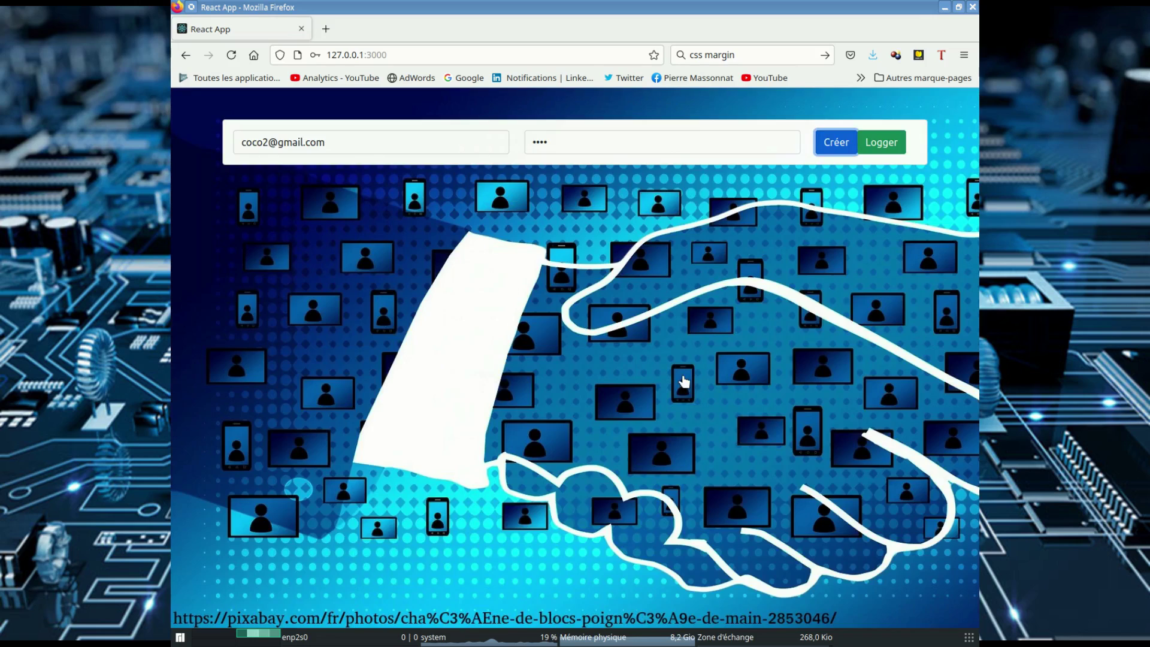
left_click(869, 144)
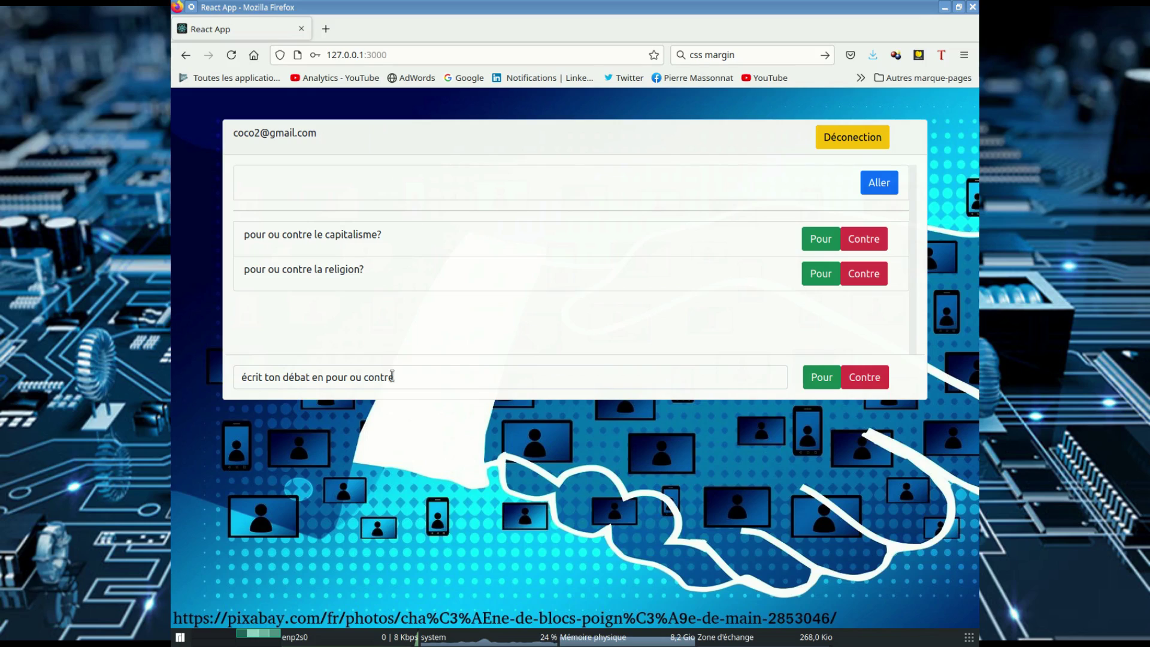
Step: Post the debate 'pour ou contre la chocolatine?' on the Pour side
left_click_drag(414, 376, 198, 356)
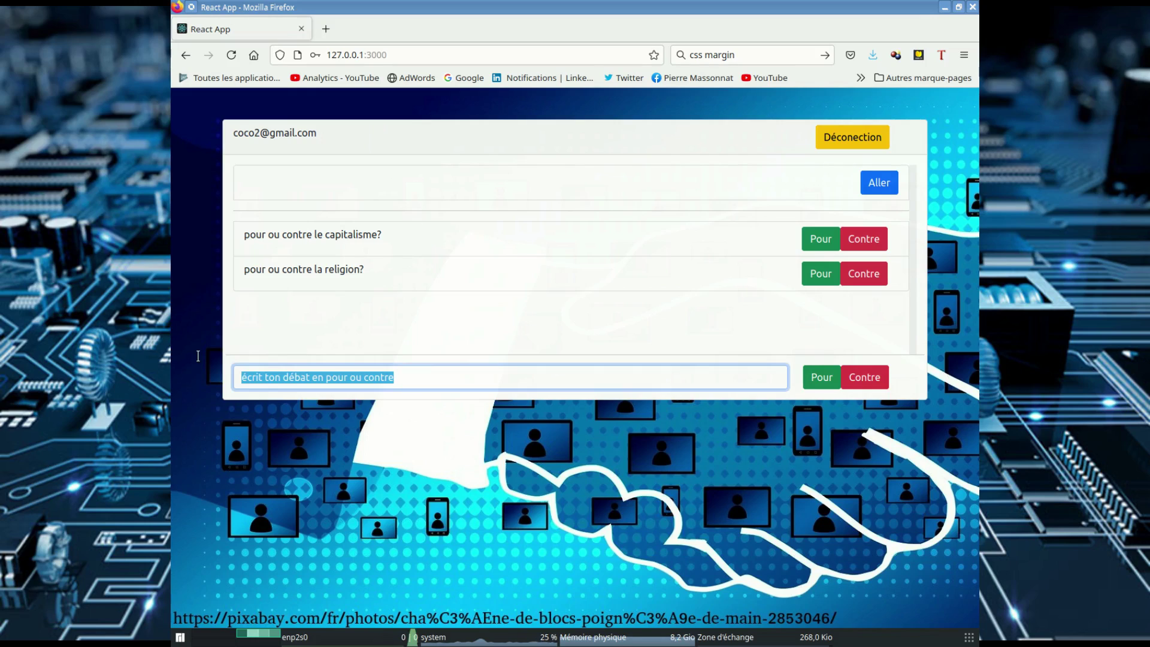
type("p")
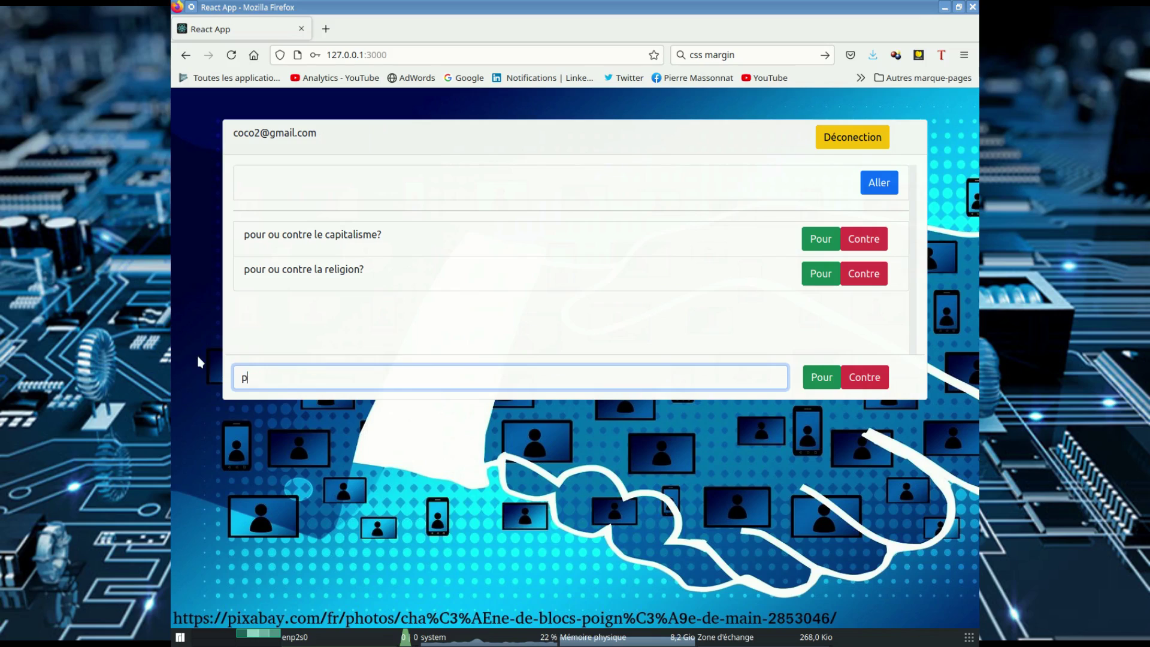
type("our ou contre")
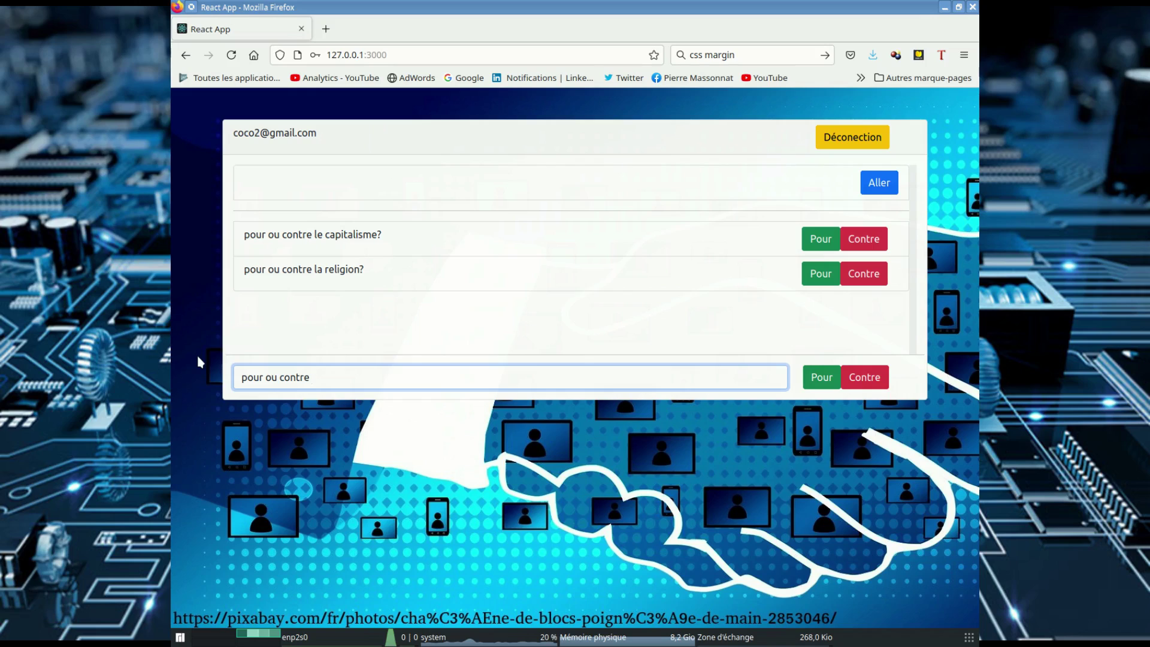
type(" la chocolatine")
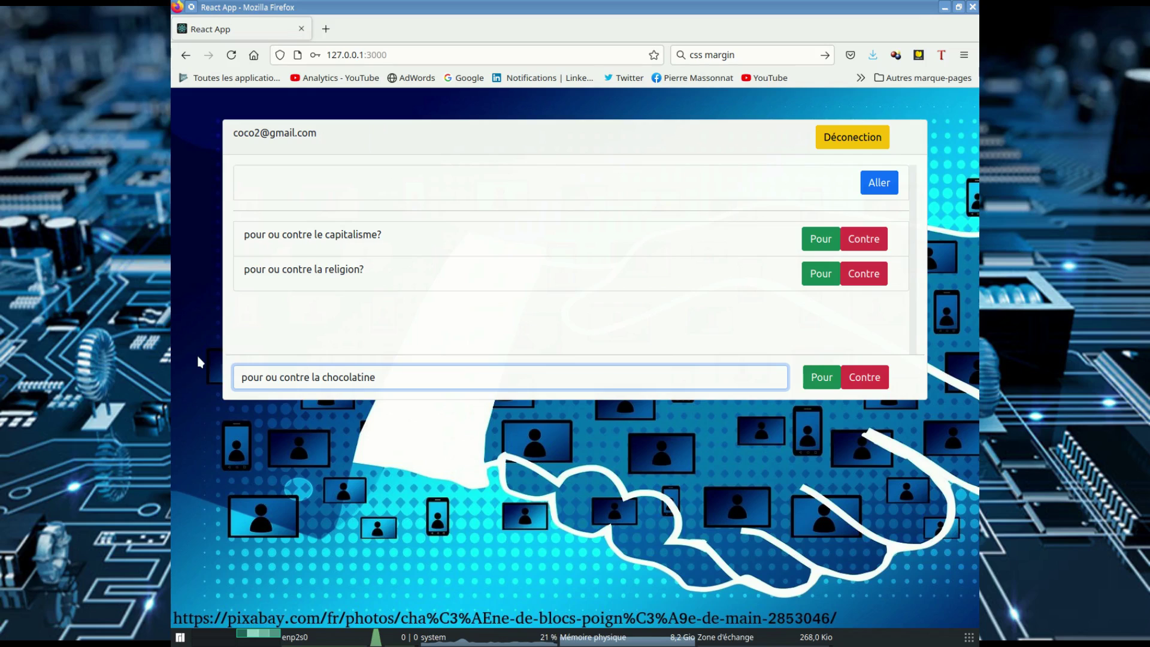
type("?")
left_click(825, 377)
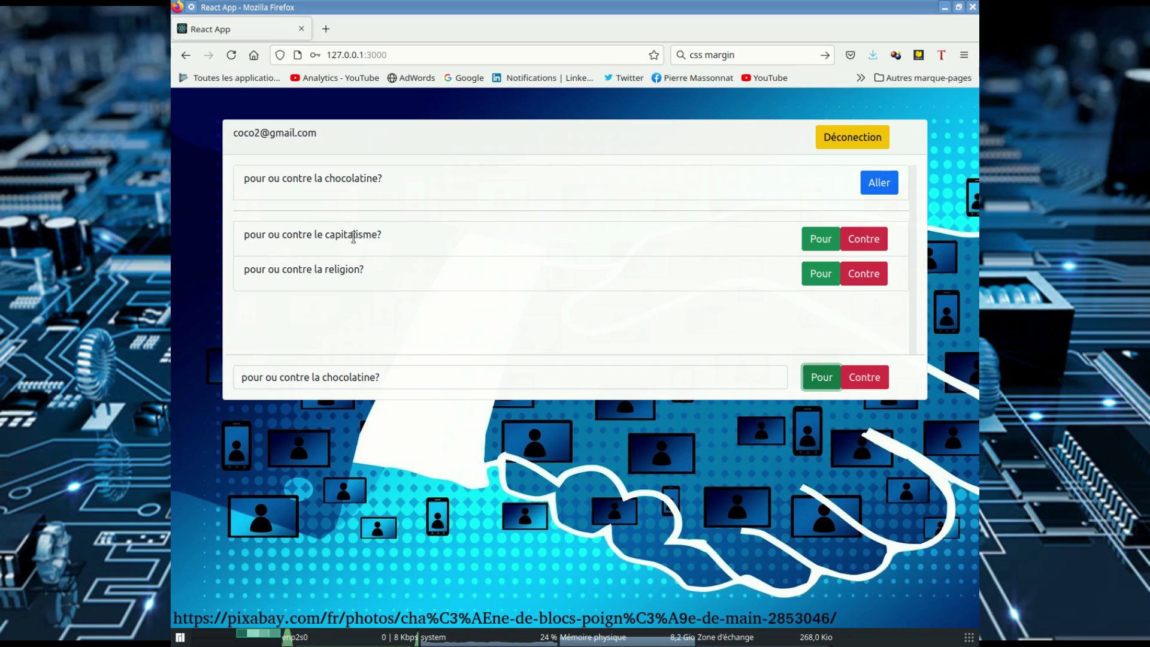
Step: Join capitalism on Contre, argue 'ca creuse les ecarts entre les riches et les pauvres', then refresh
left_click(864, 238)
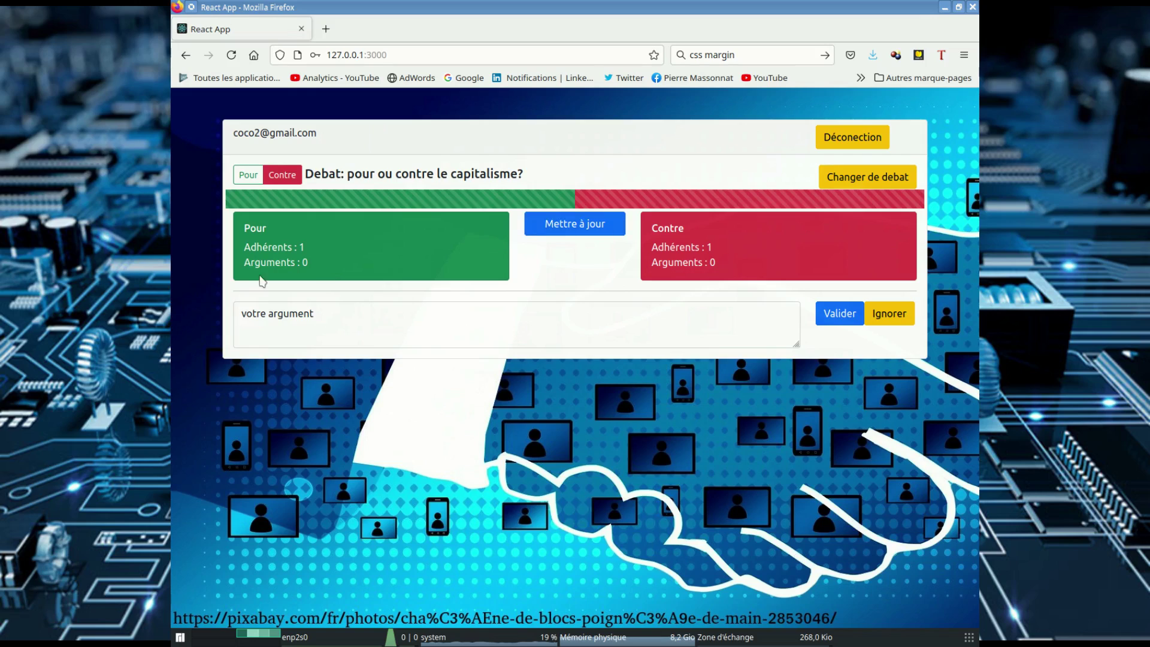
left_click(322, 318)
triple_click(336, 314)
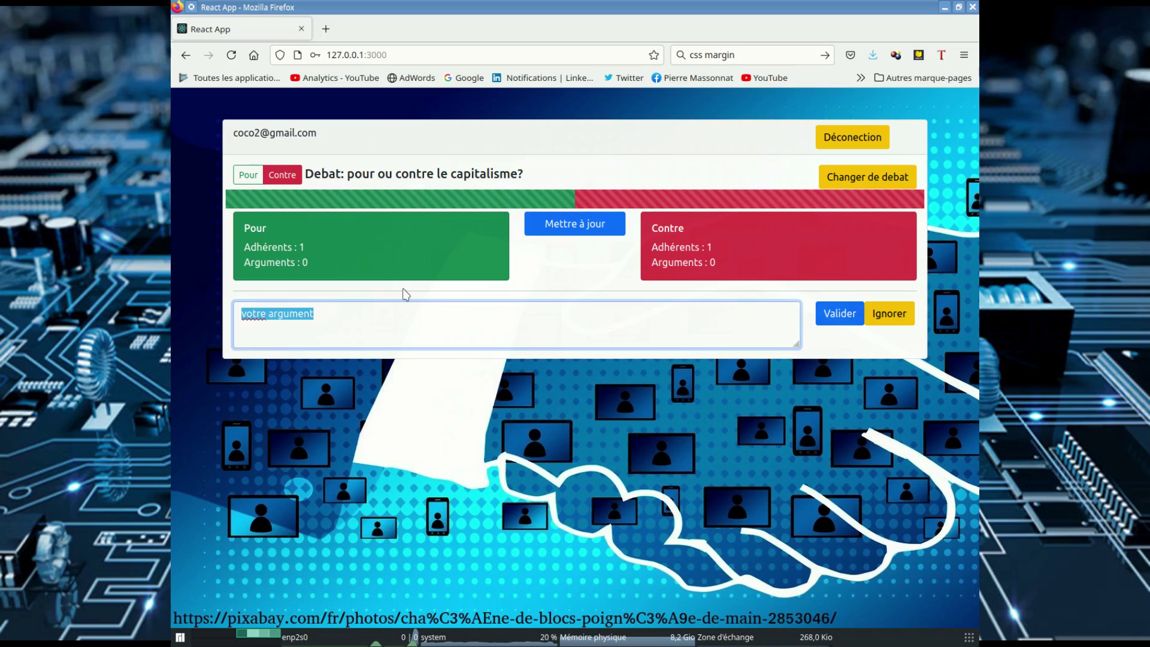
type("c")
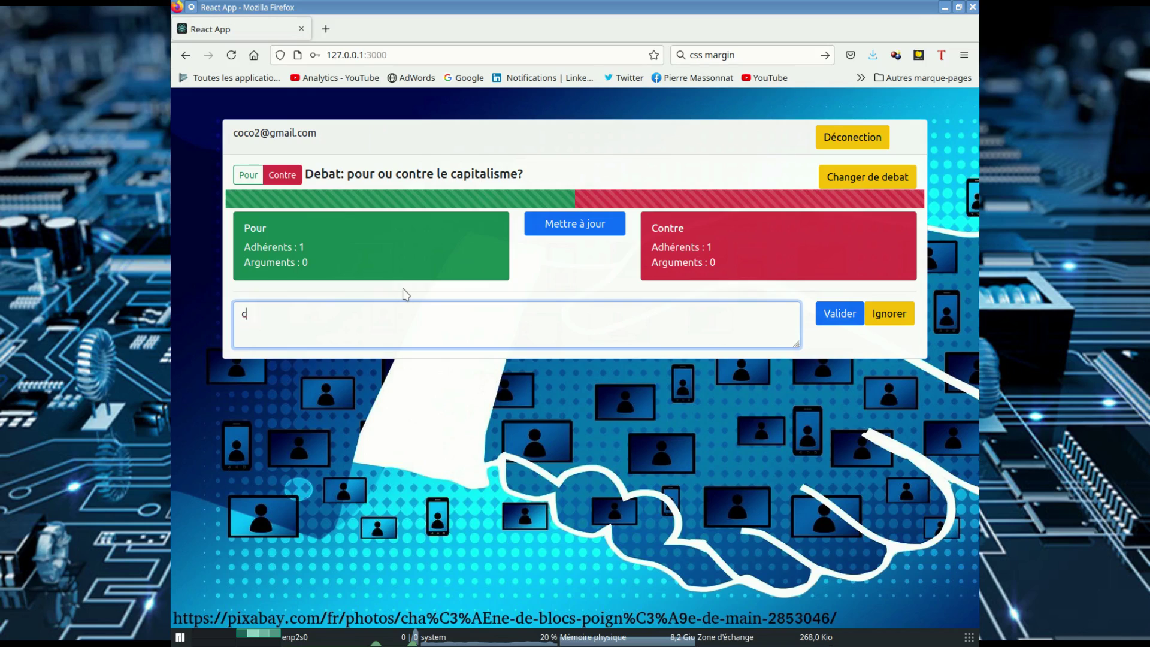
type("a creuv")
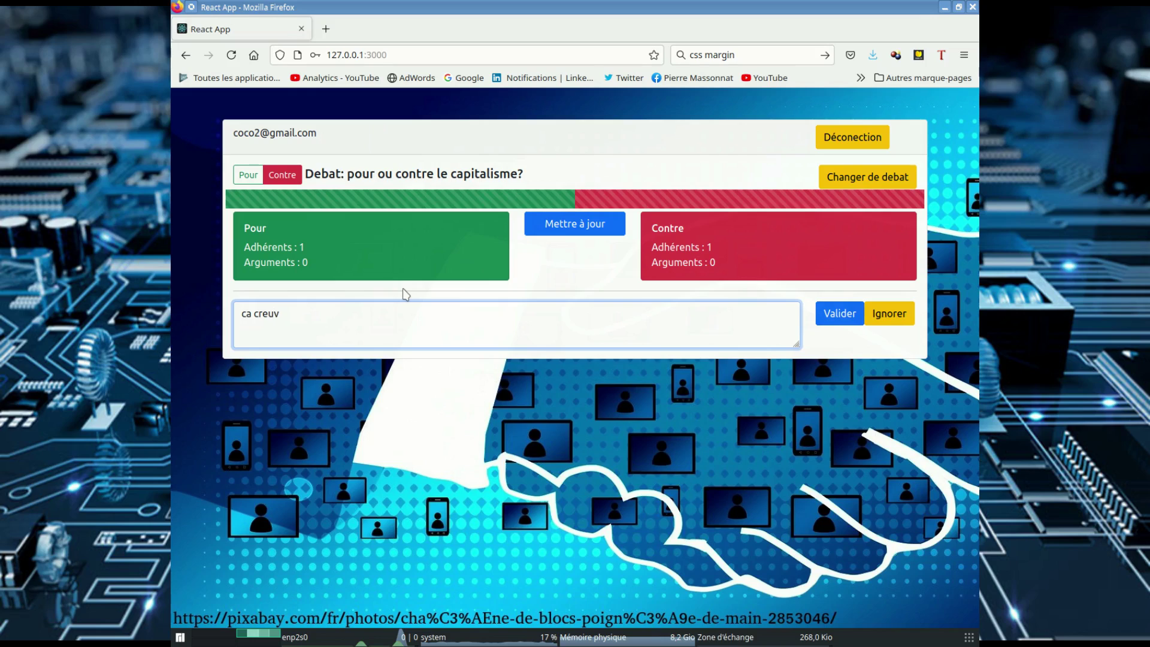
key("BackSpace")
type("se les ecarts e")
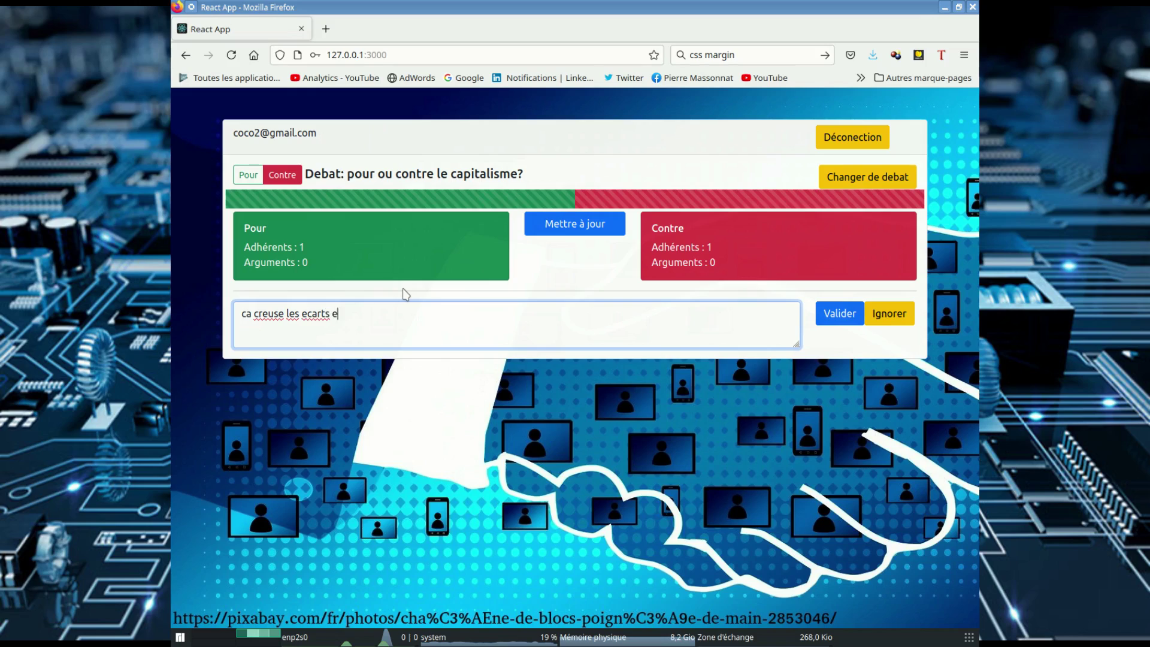
type("ntre les ri")
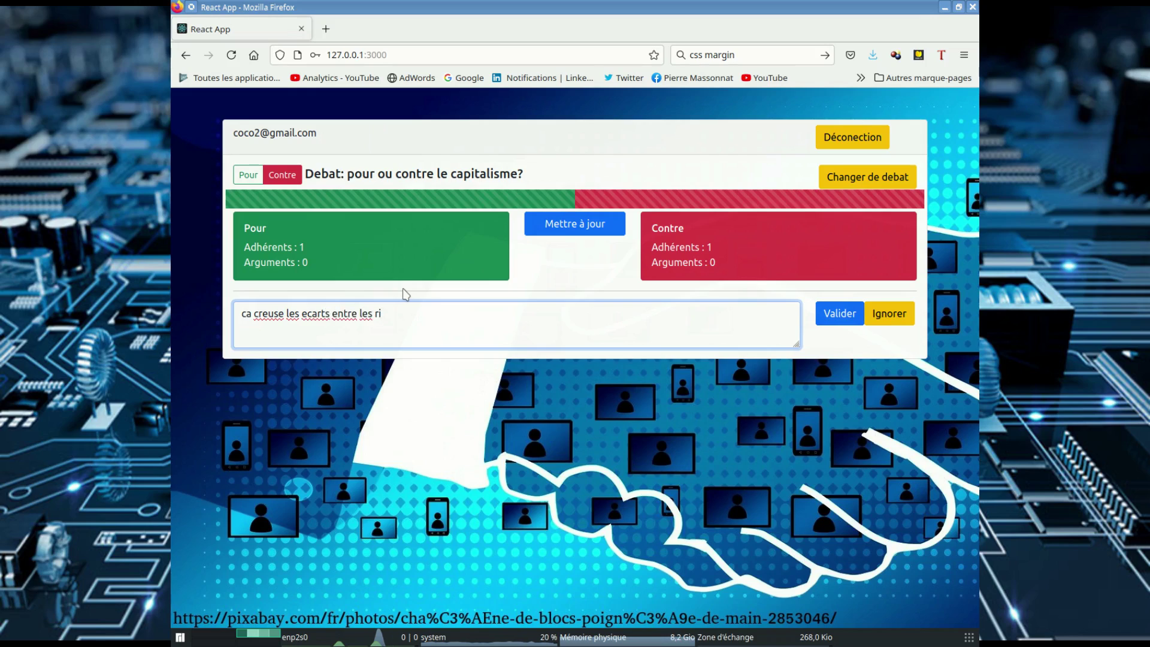
type("ches et les pauvres")
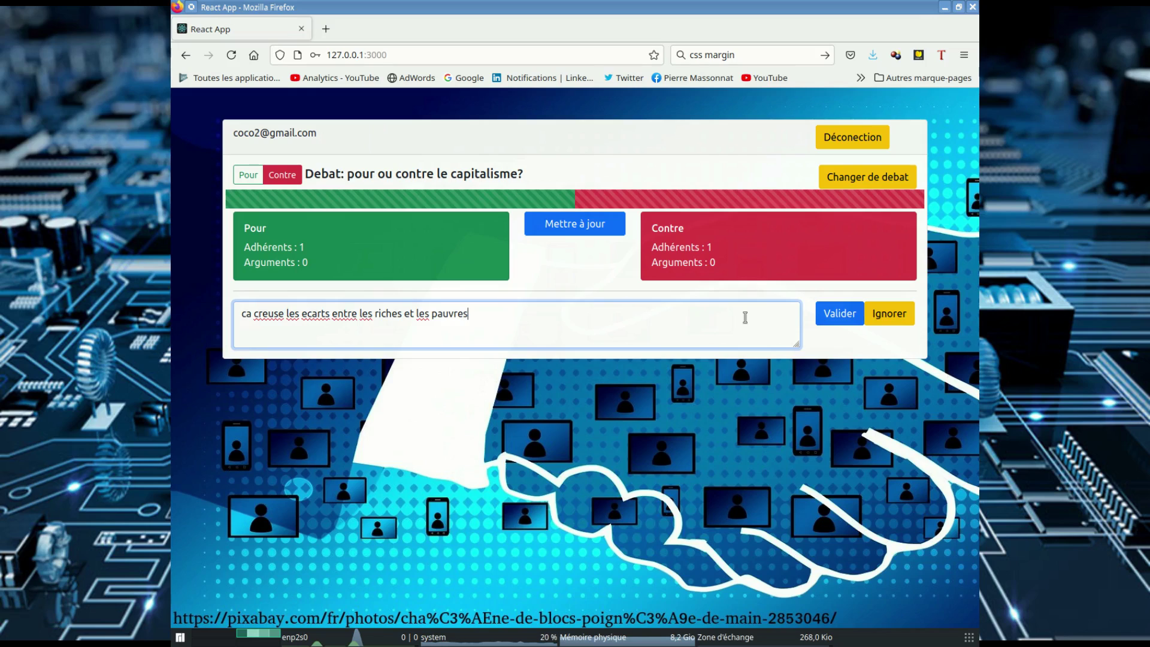
left_click(835, 316)
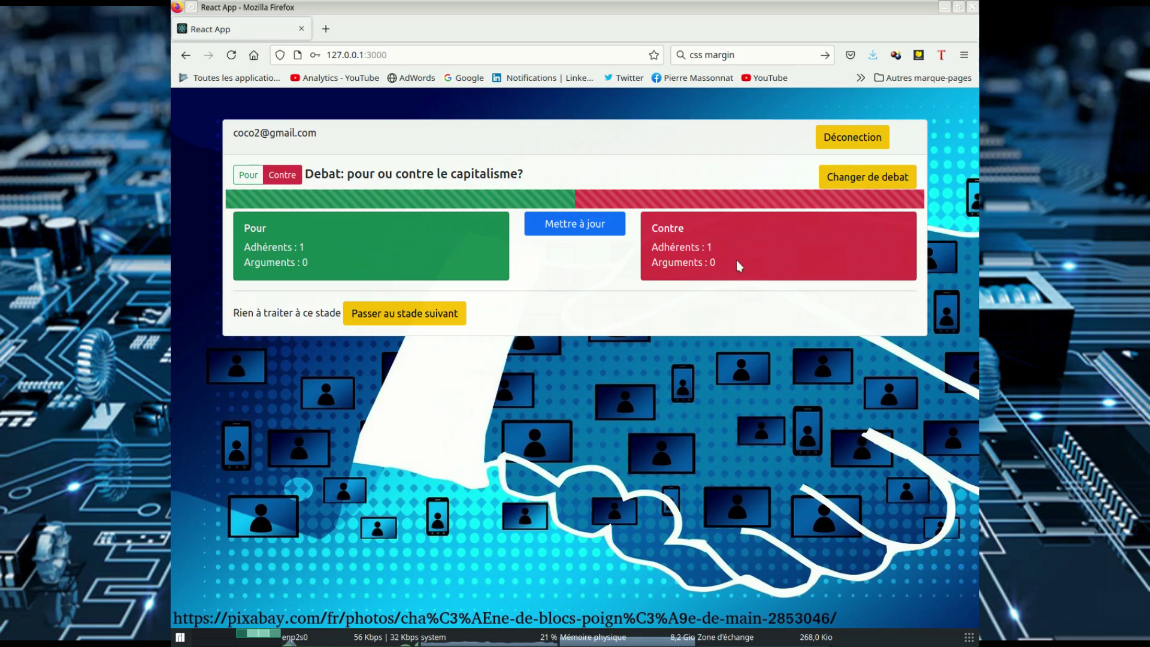
left_click(581, 224)
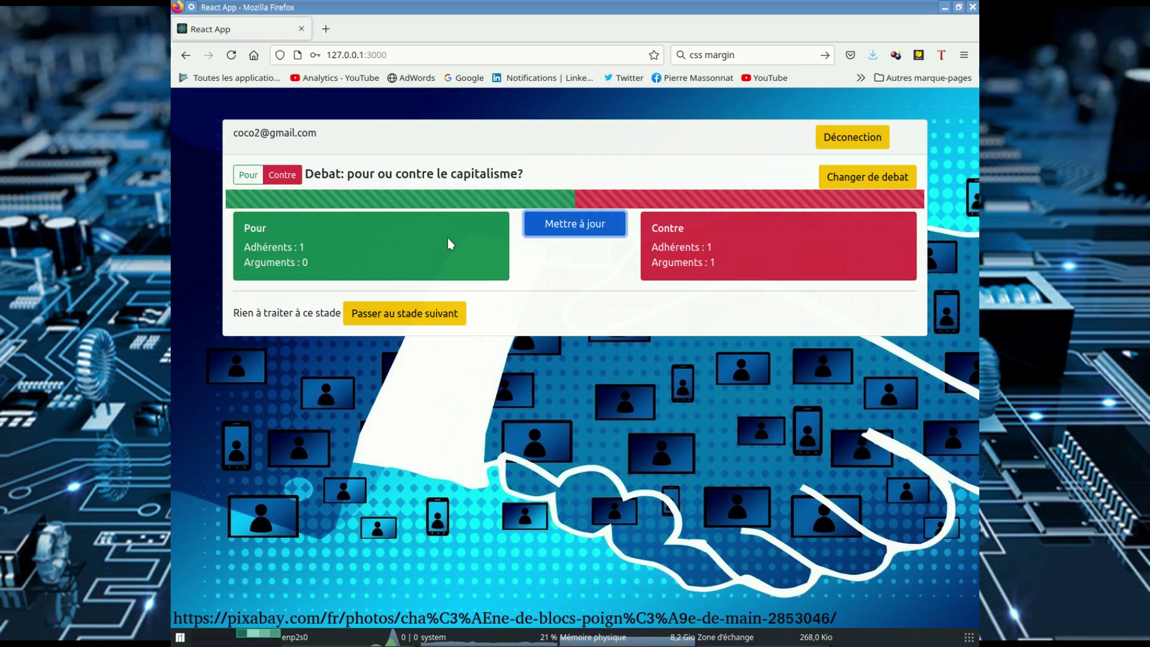
Step: Switch the capitalism debate to Pour and back to Contre, refreshing counts, then return to the debate list
left_click(252, 174)
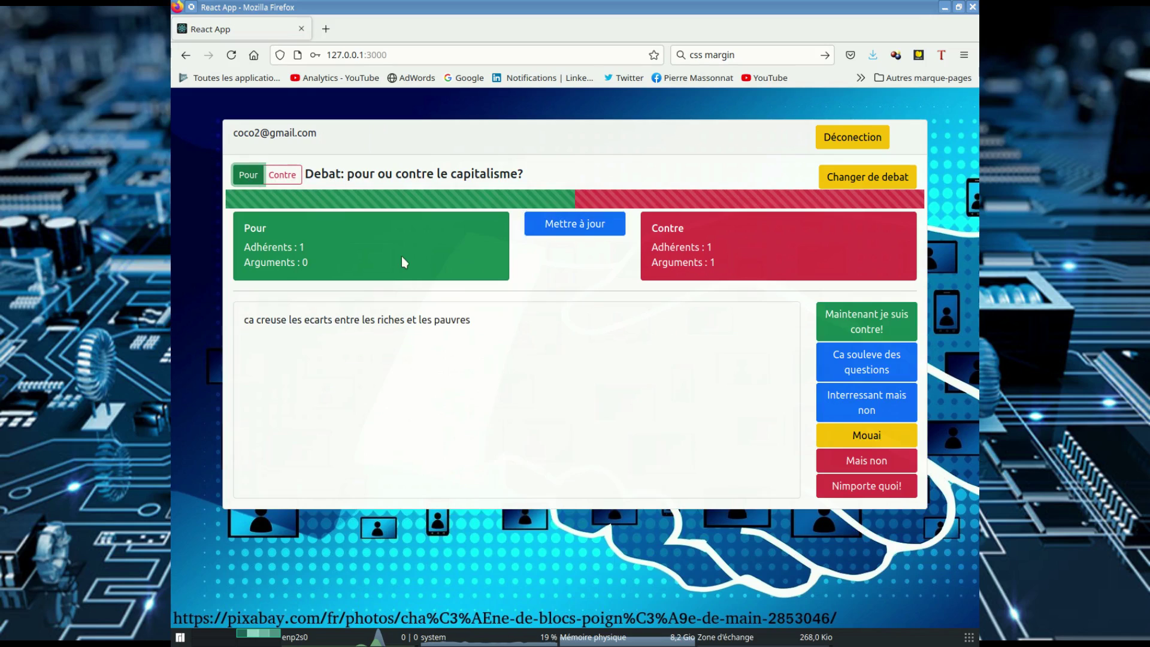
left_click(574, 233)
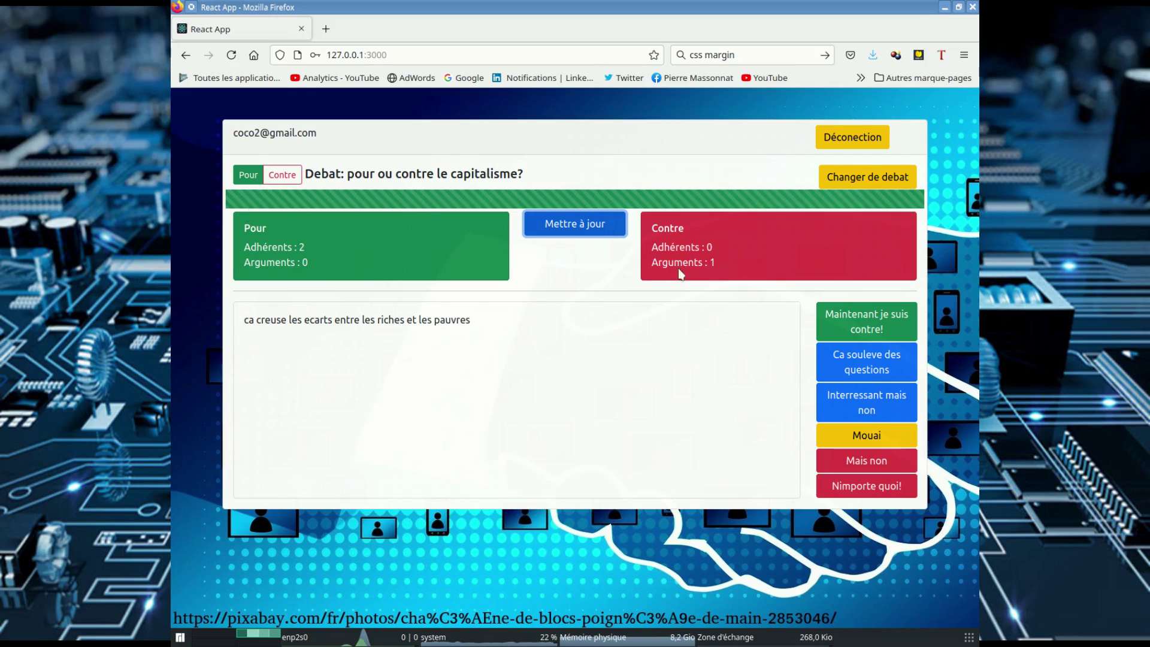
left_click(283, 174)
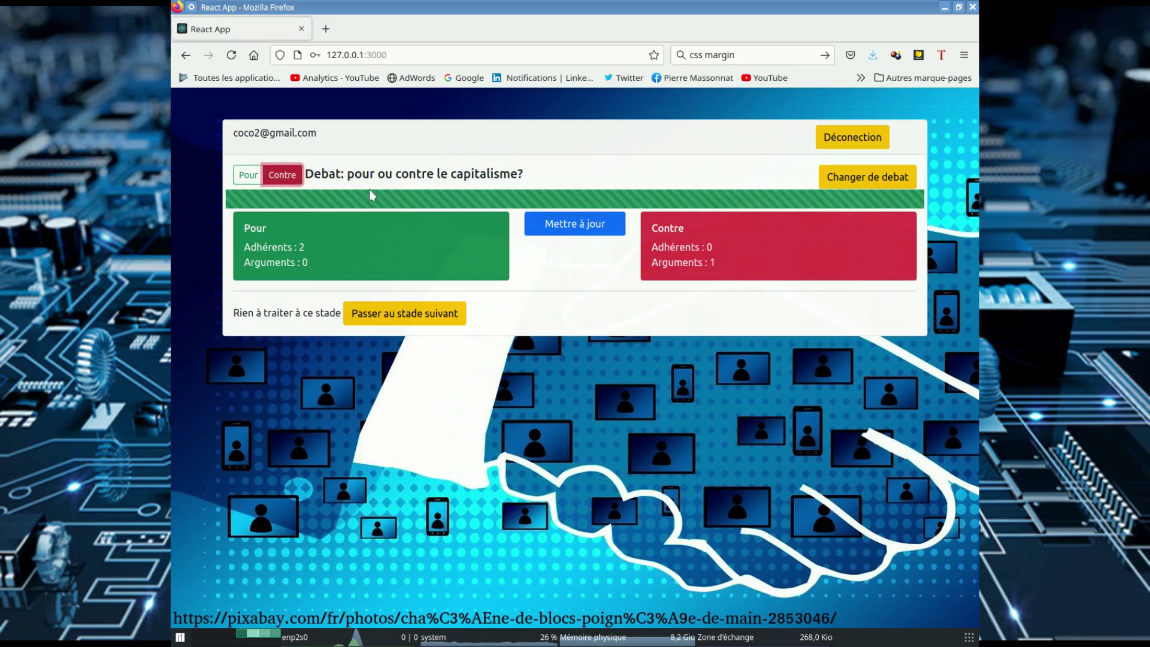
left_click(599, 225)
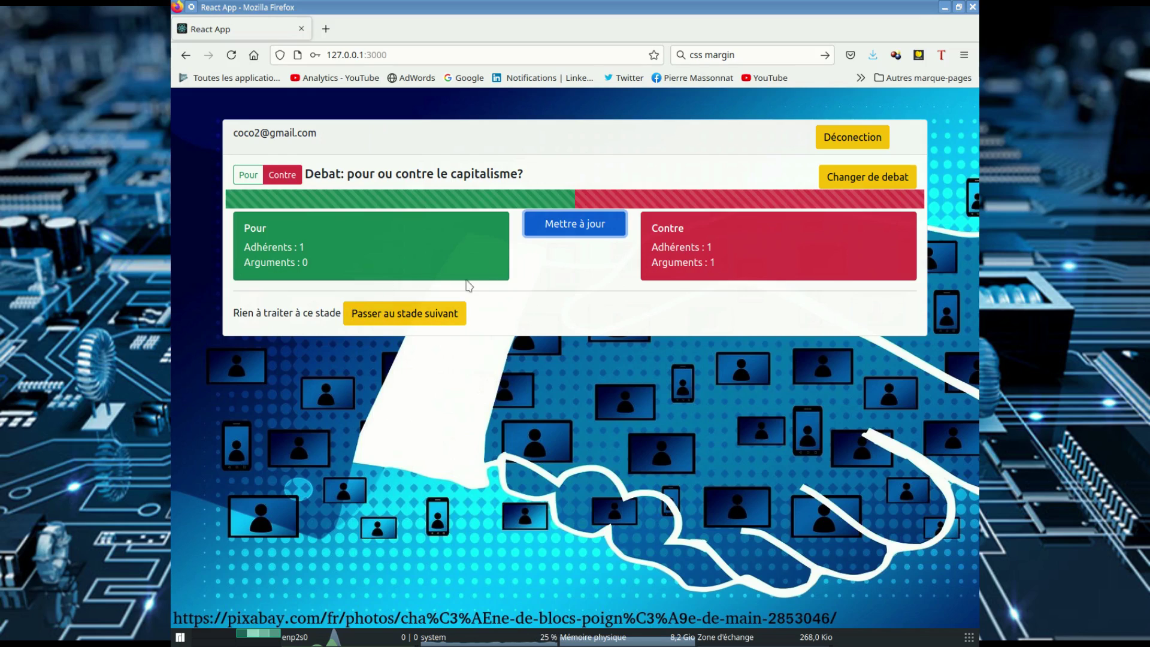
left_click(399, 312)
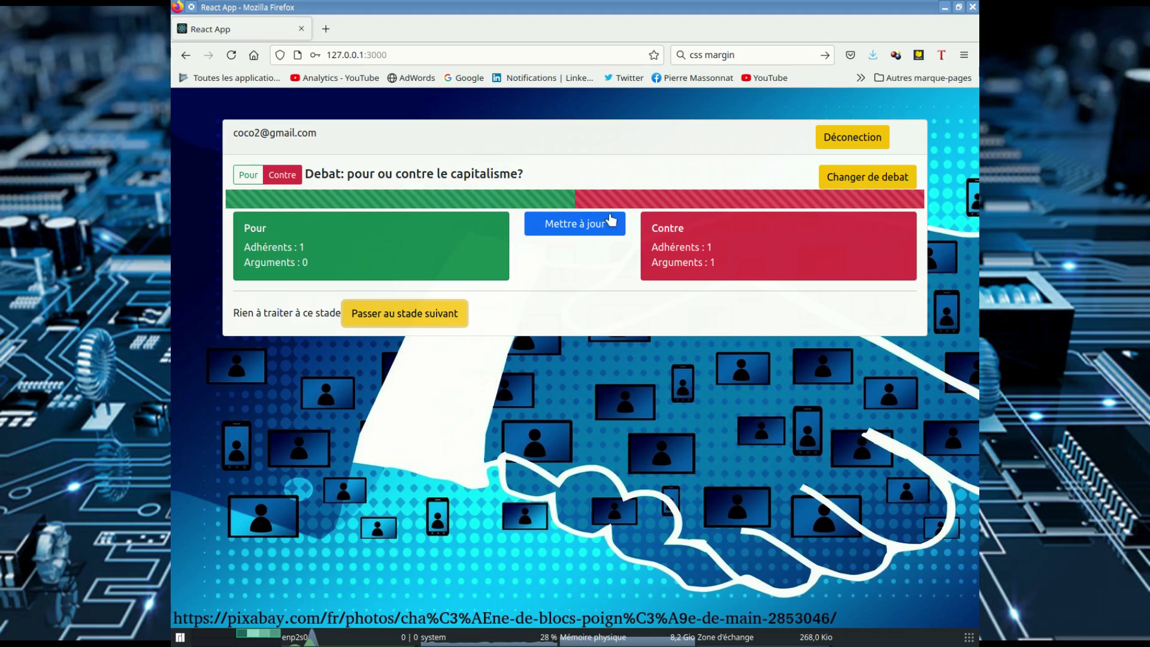
left_click(867, 177)
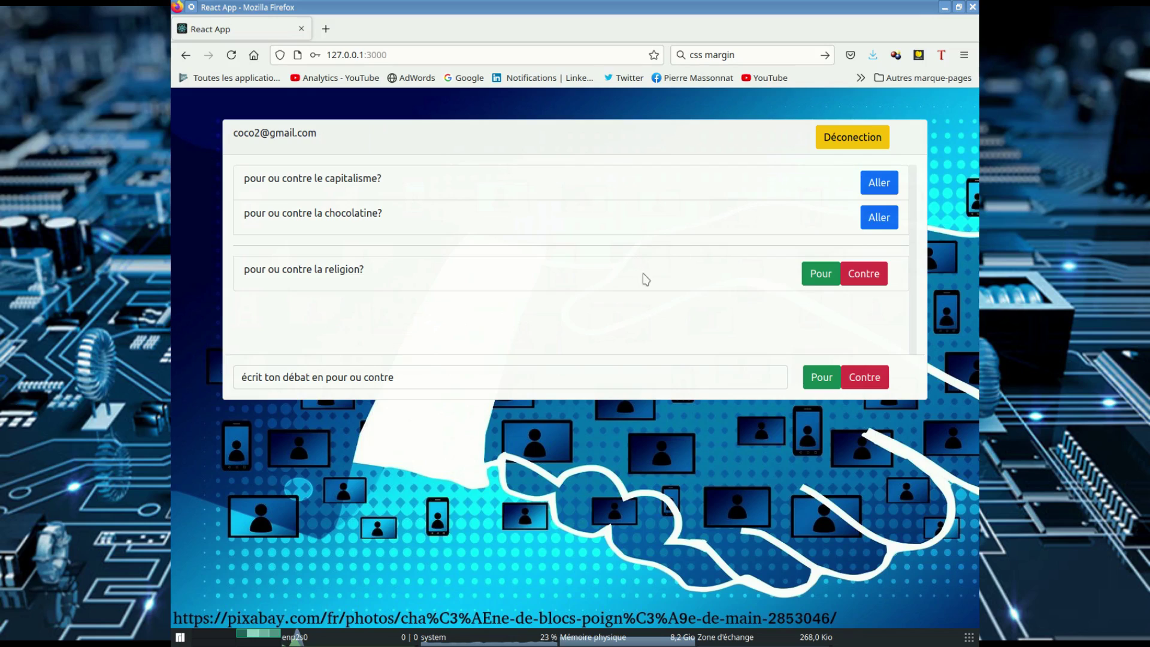
Step: In the chocolatine debate, enter the argument 'par ce que il faut savoir parler correctement'
left_click(870, 217)
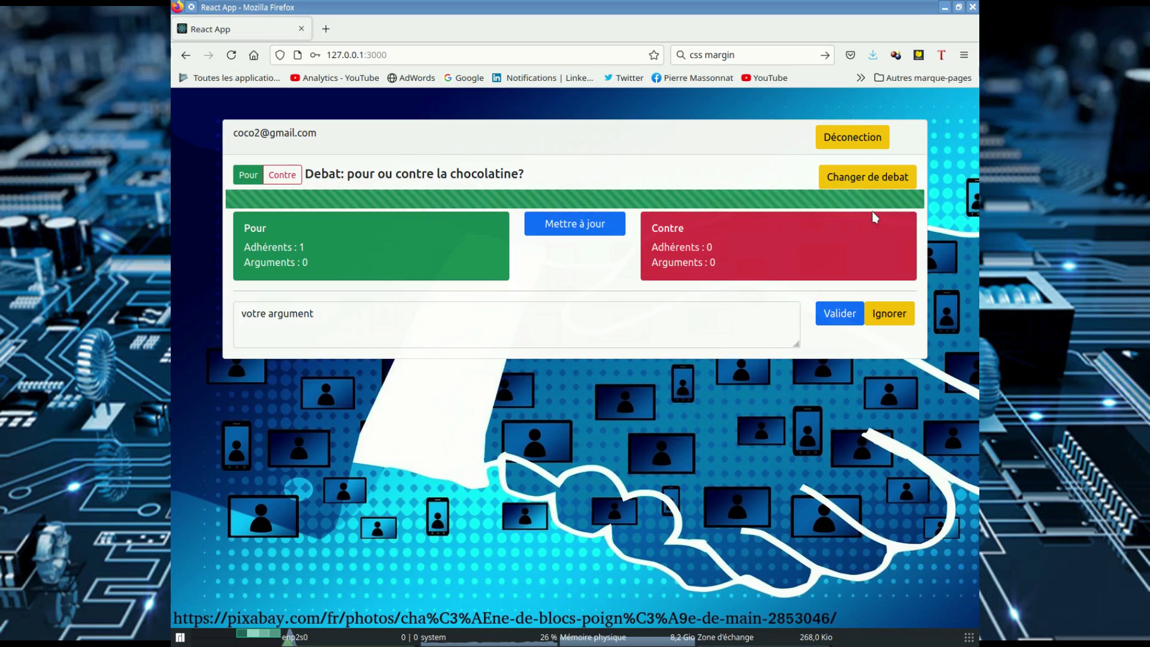
triple_click(358, 312)
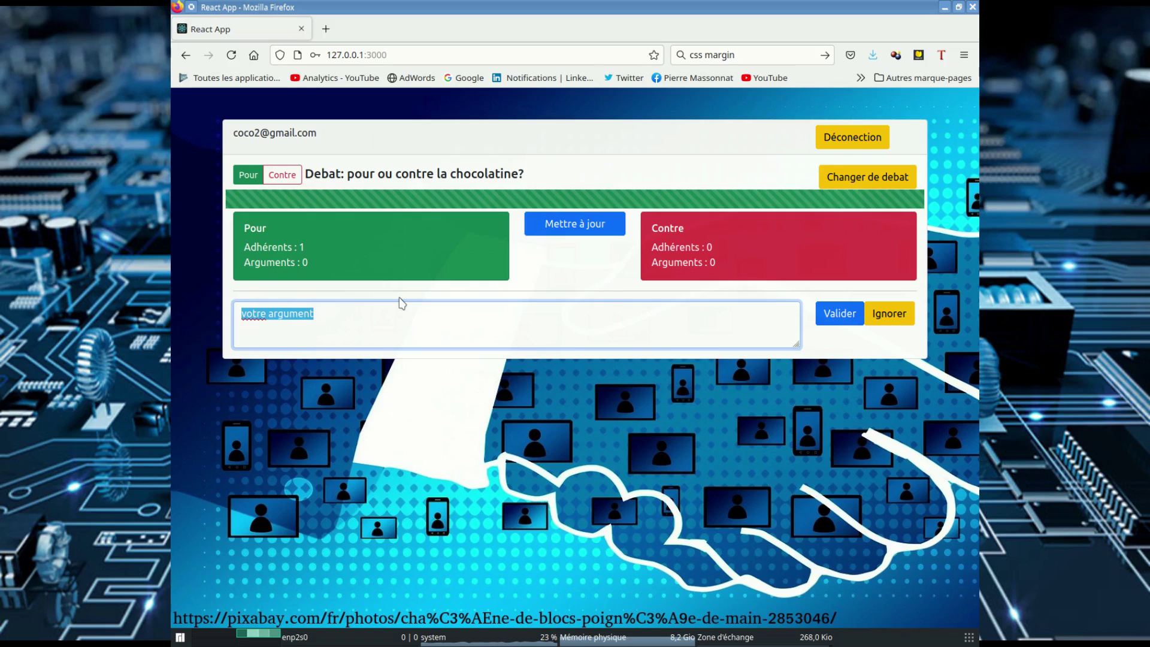
type("par ce que ")
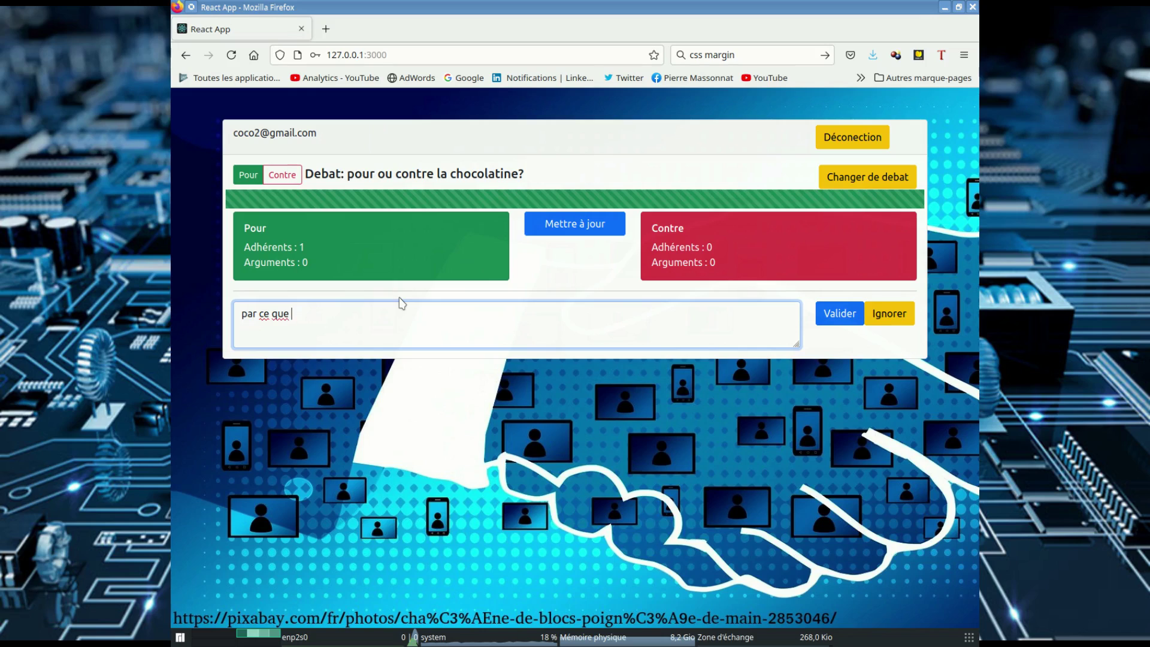
type("il f")
key("Tab")
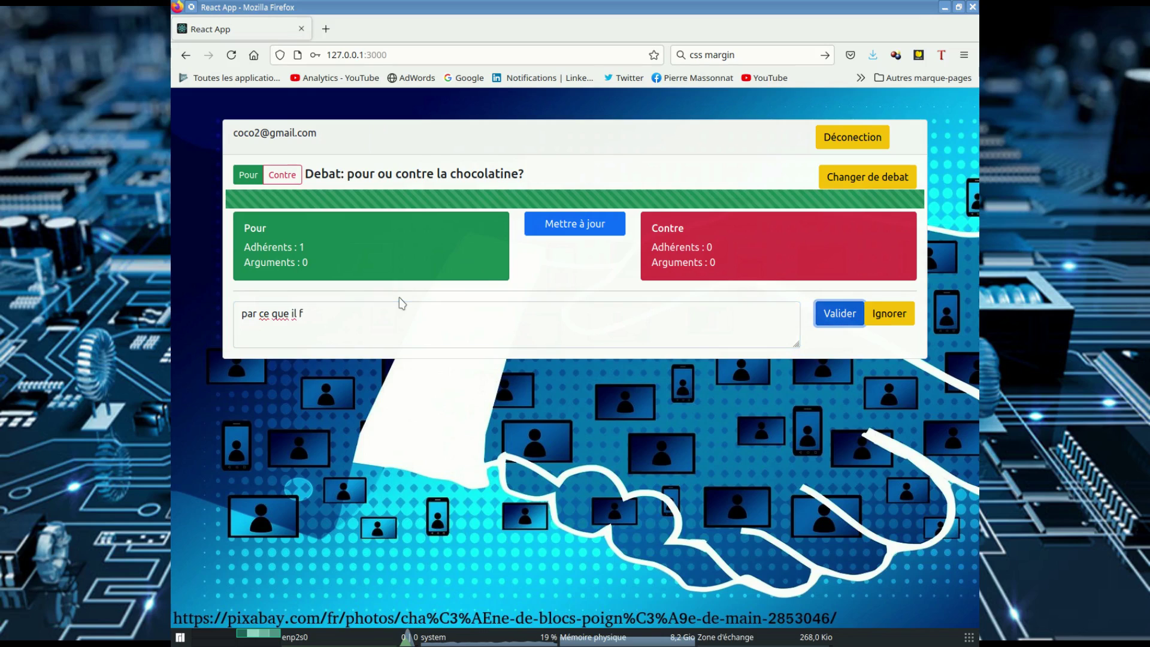
left_click(395, 308)
type("a")
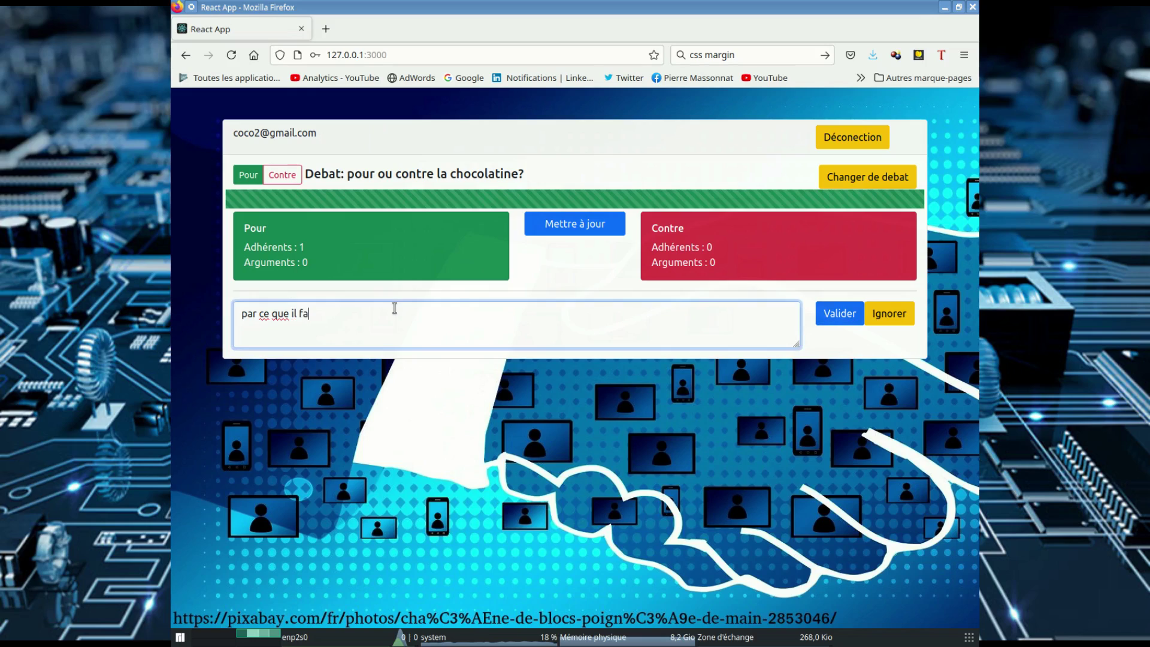
type("ut savoir pa")
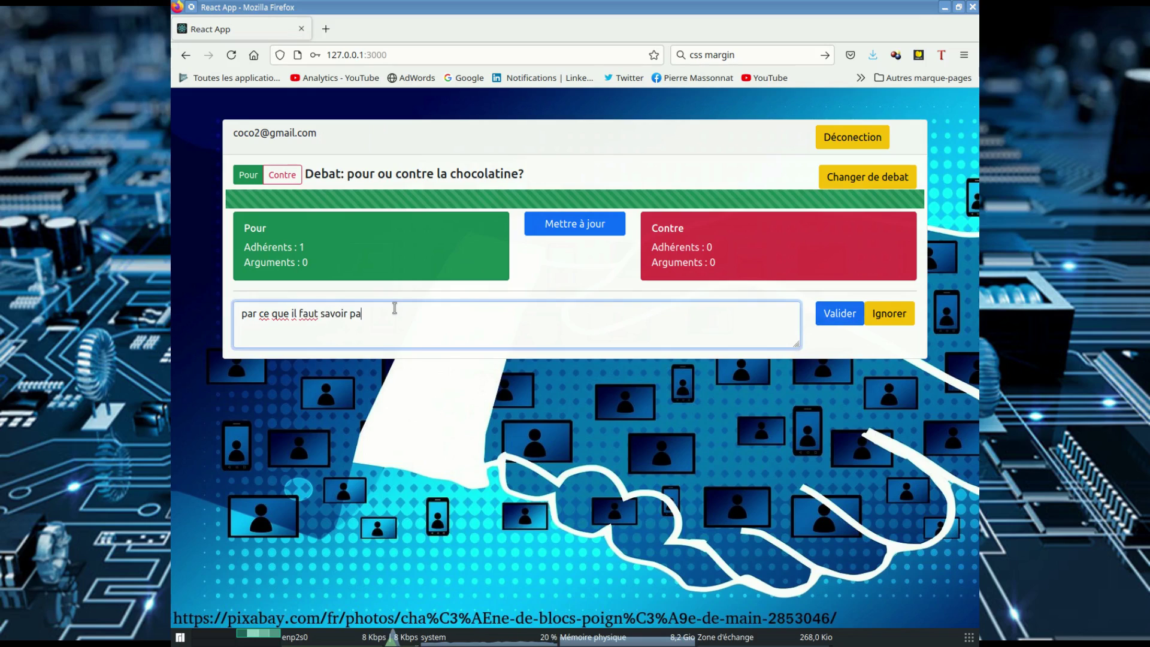
type("rler correct")
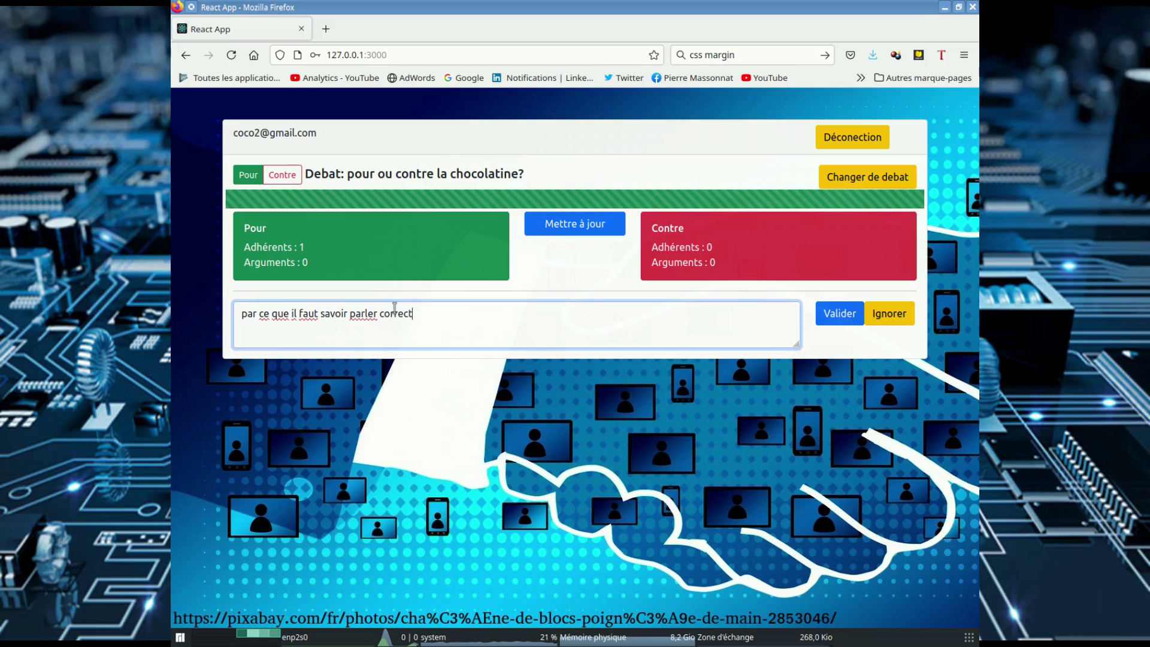
type("ement")
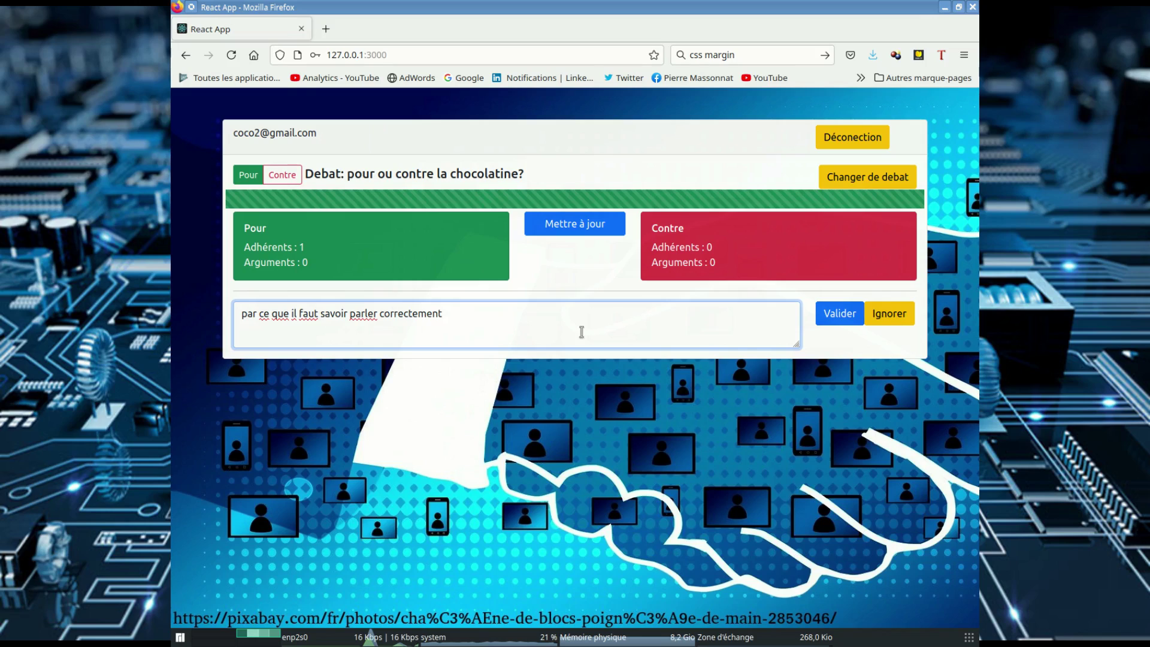
Step: Submit the chocolatine argument, refresh the side counts, and log out
left_click(836, 321)
left_click(564, 230)
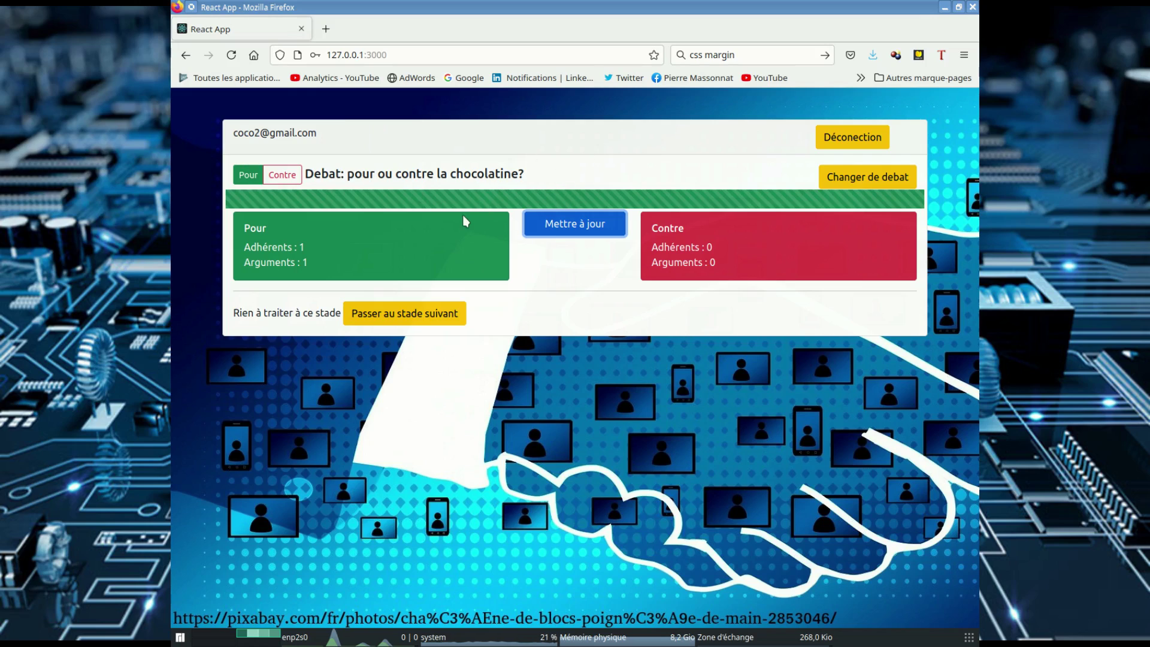
left_click(842, 140)
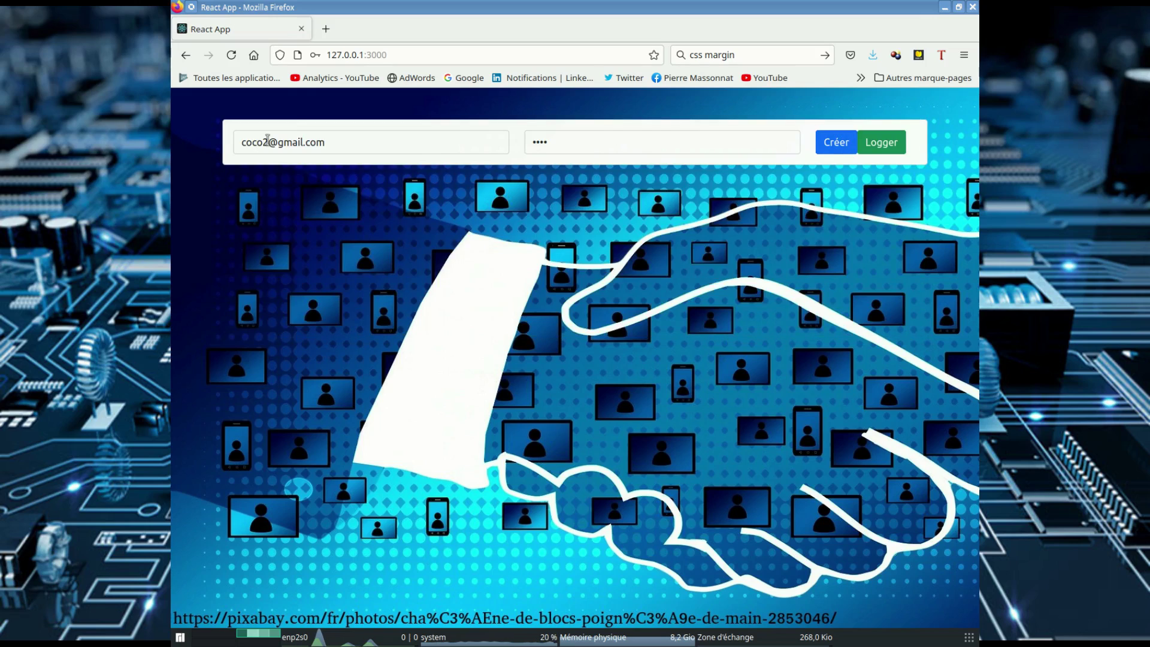
Step: Change the email address, then register and log in as a third user
left_click(268, 142)
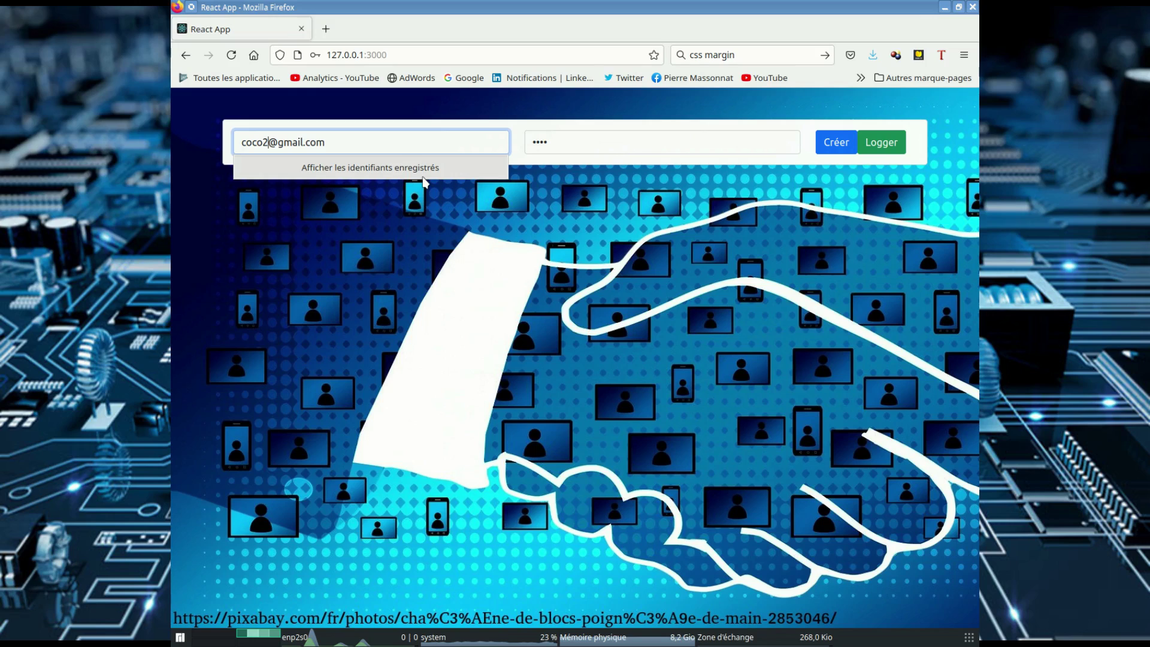
key("BackSpace")
type("3")
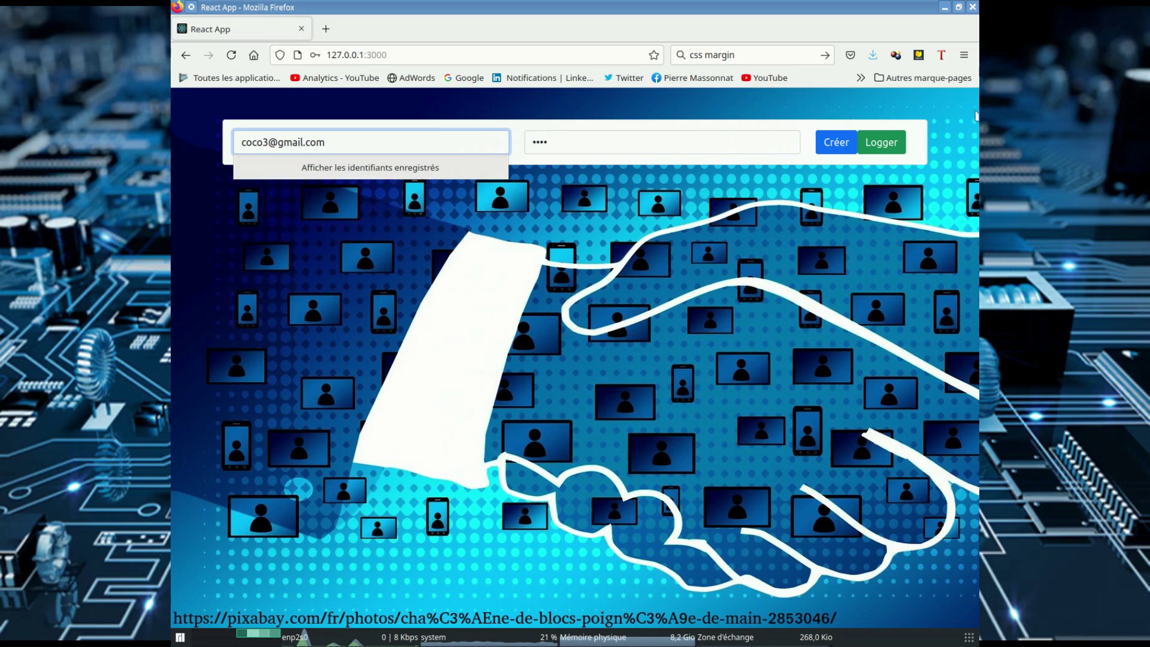
left_click(832, 149)
left_click(687, 386)
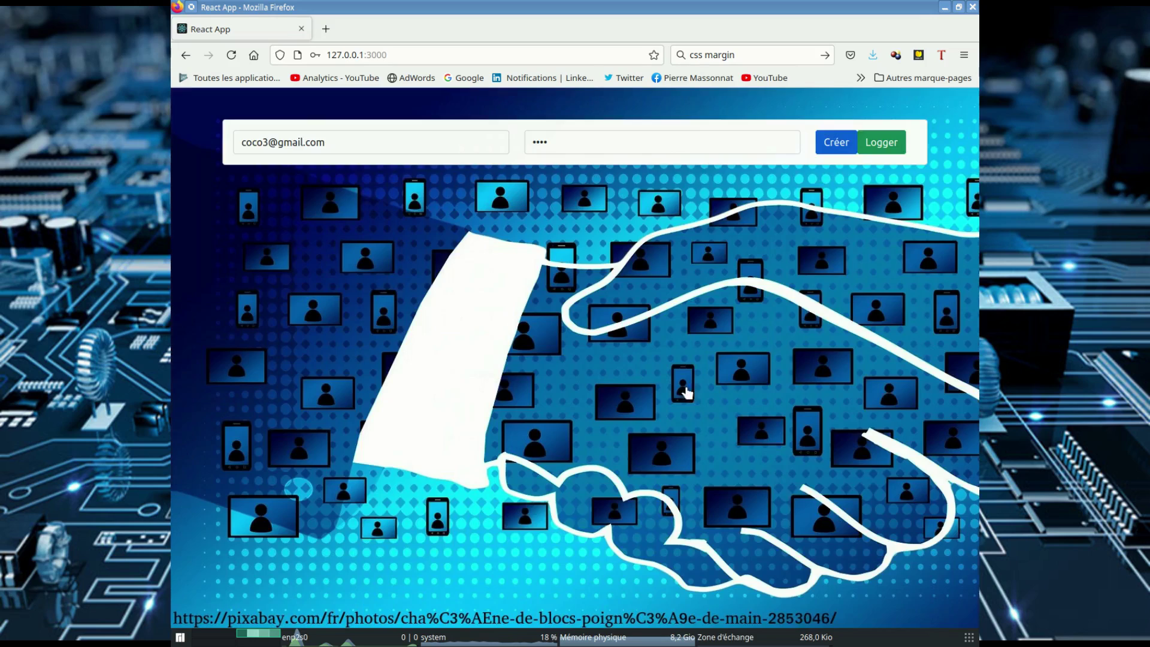
left_click(873, 144)
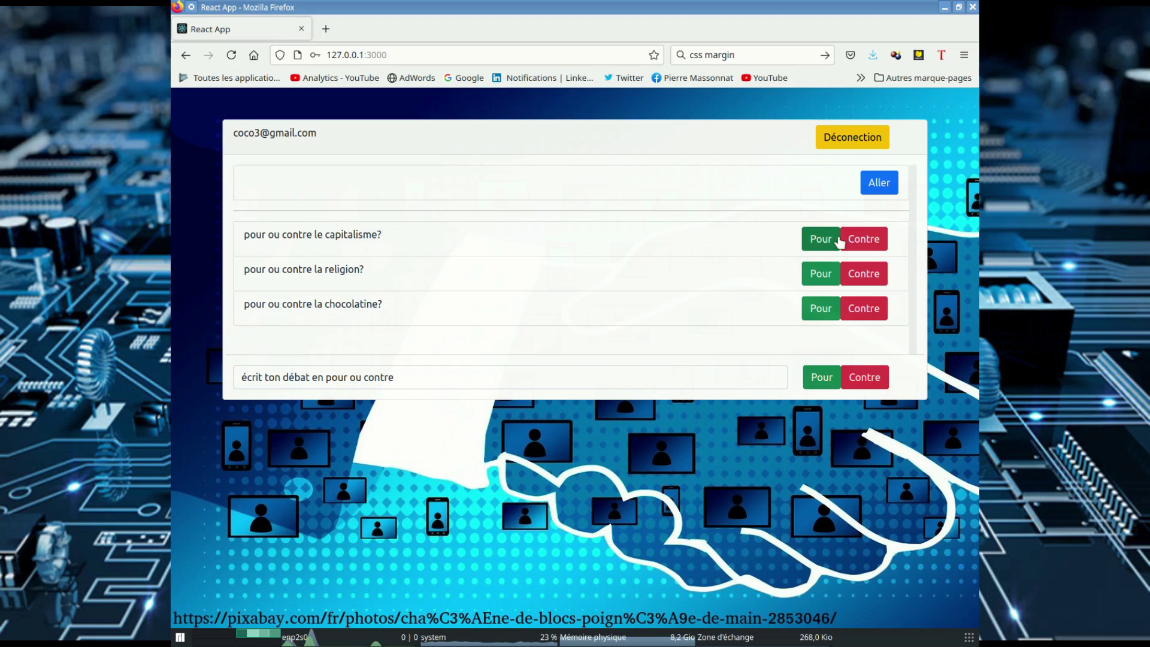
Step: Join capitalism on Pour and submit 'le libre echange c est trop bien, c est la liberte'
left_click(819, 239)
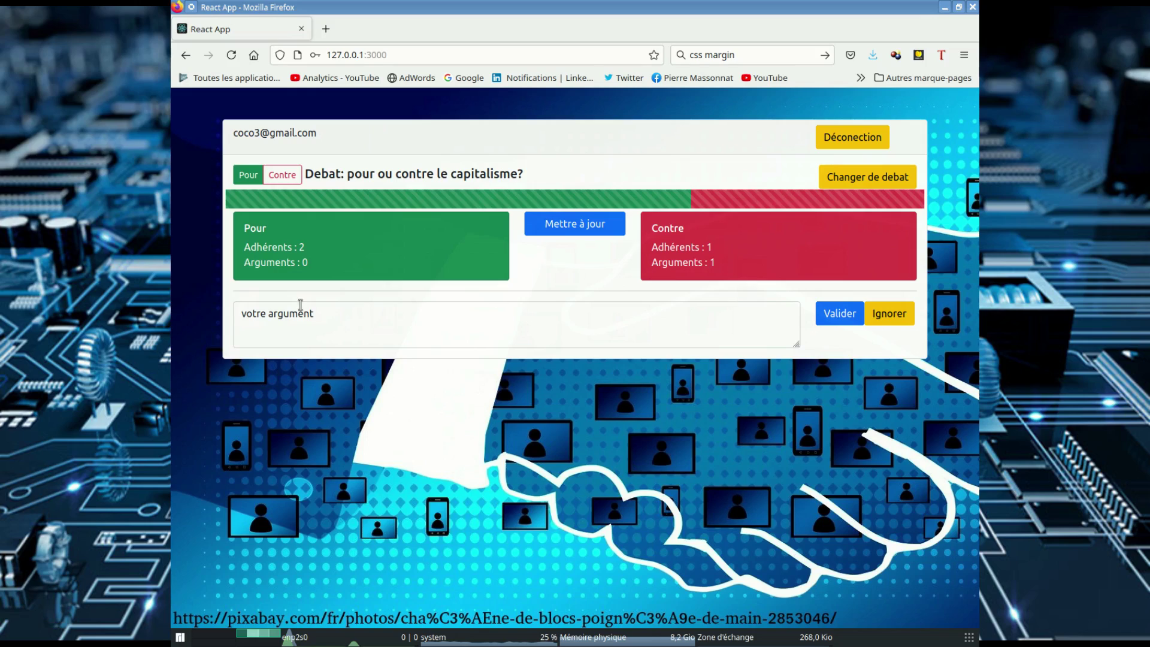
left_click(331, 308)
key("ctrl+a")
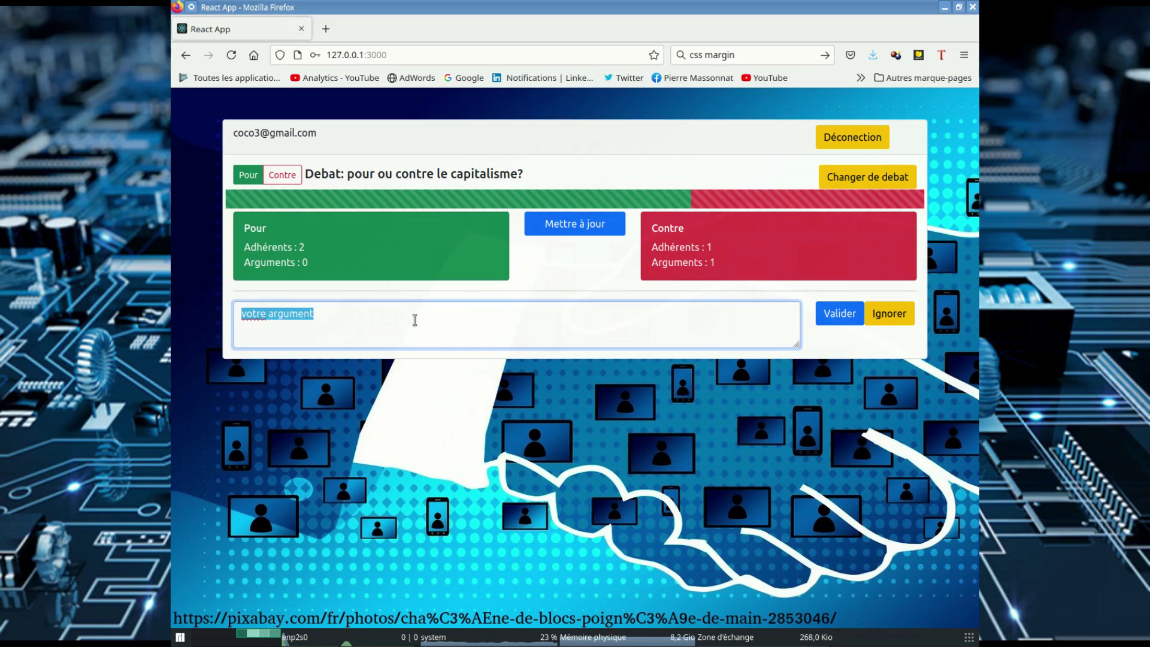
type("le li")
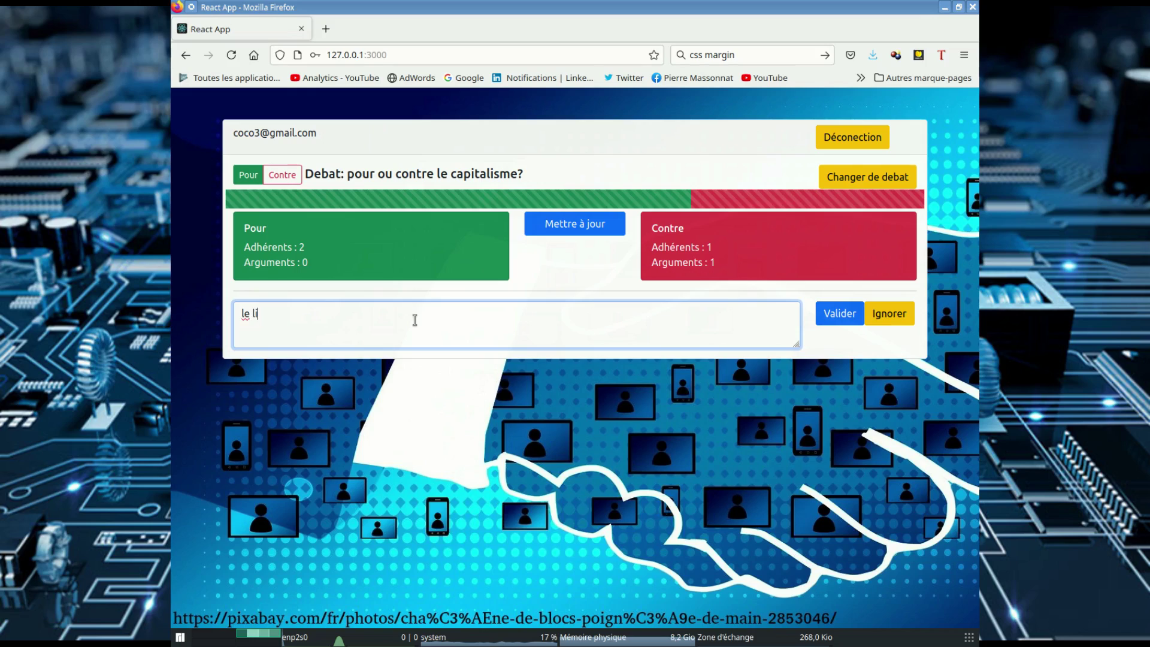
type("bre echange ")
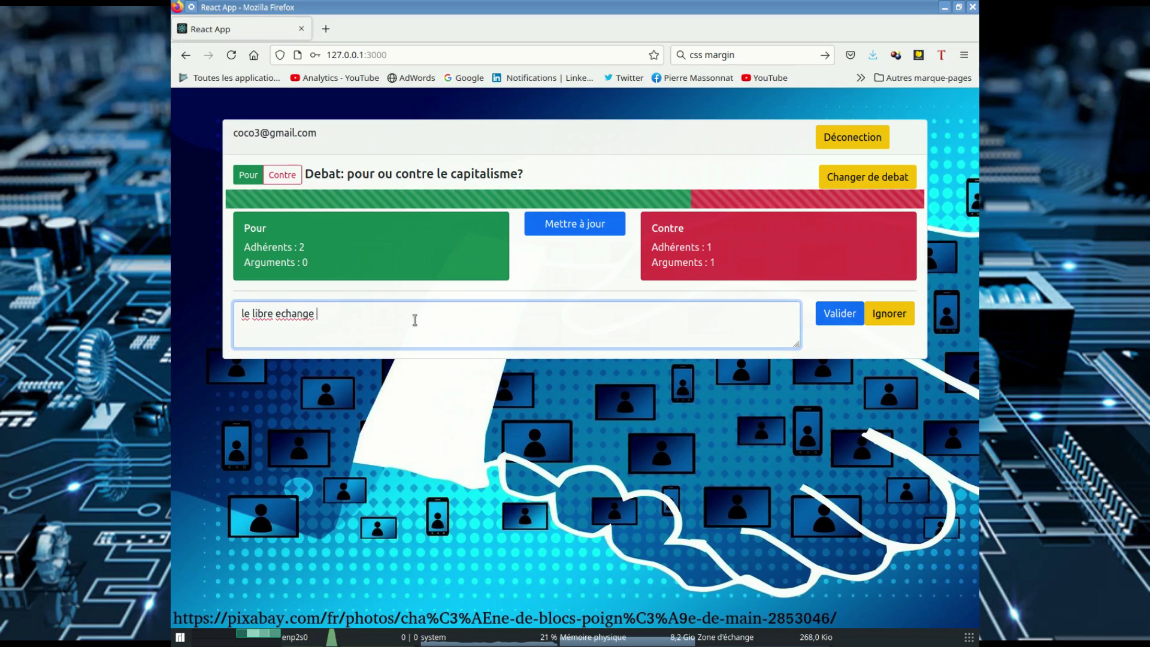
type("c est trop bien")
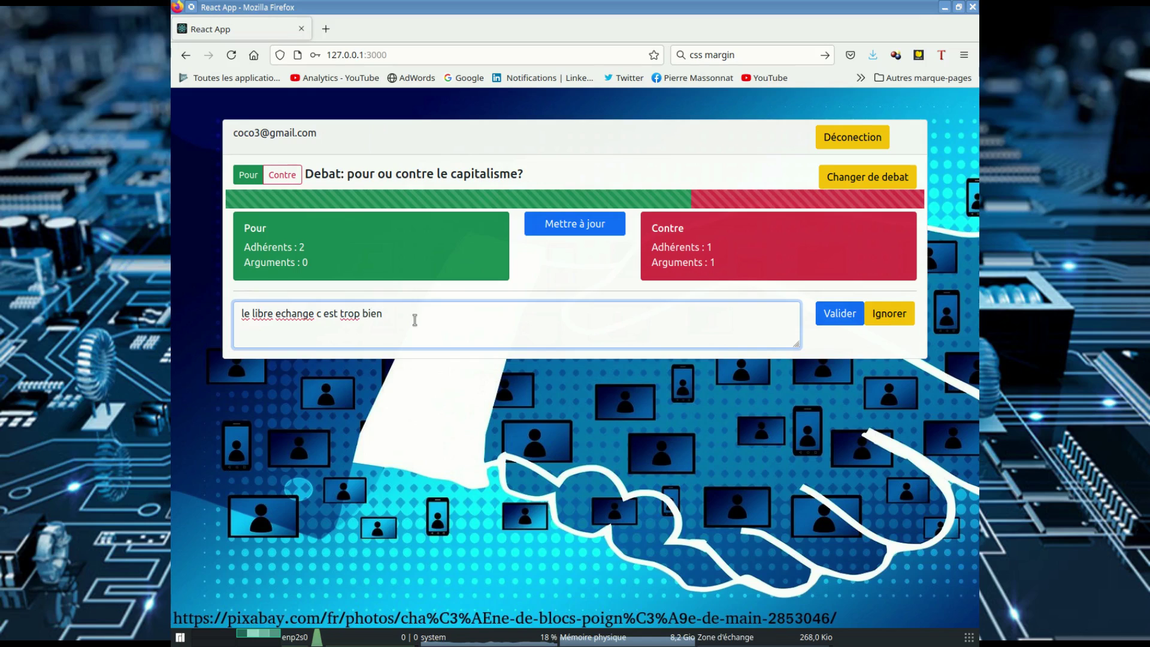
type(", c est")
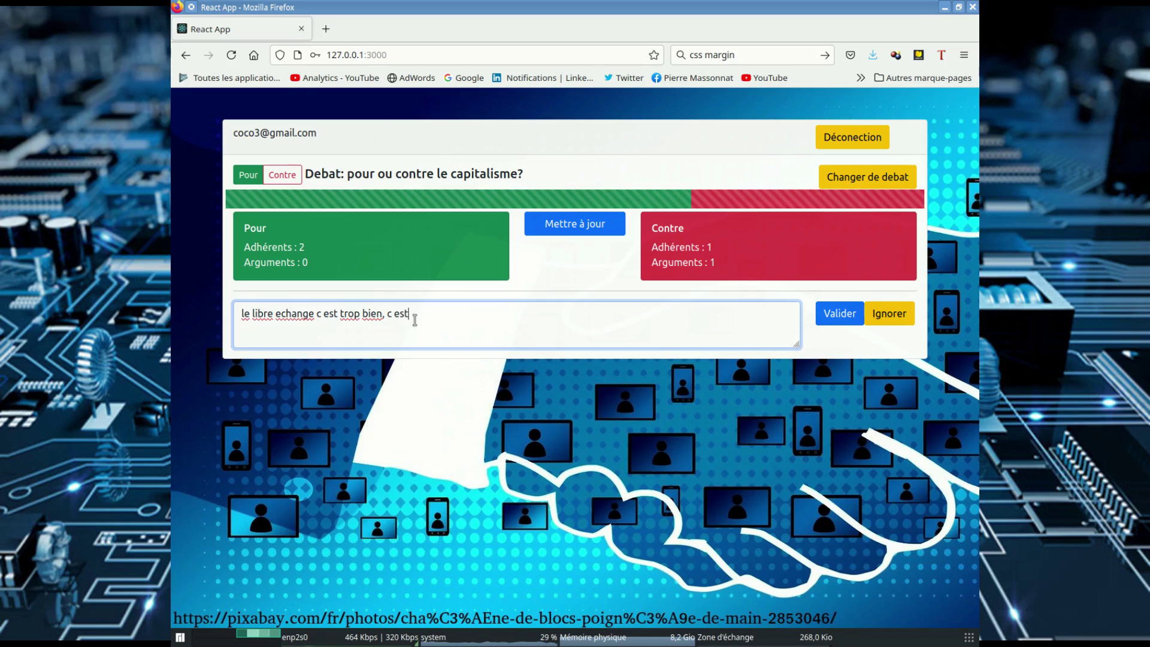
type(" la liberte")
left_click(827, 323)
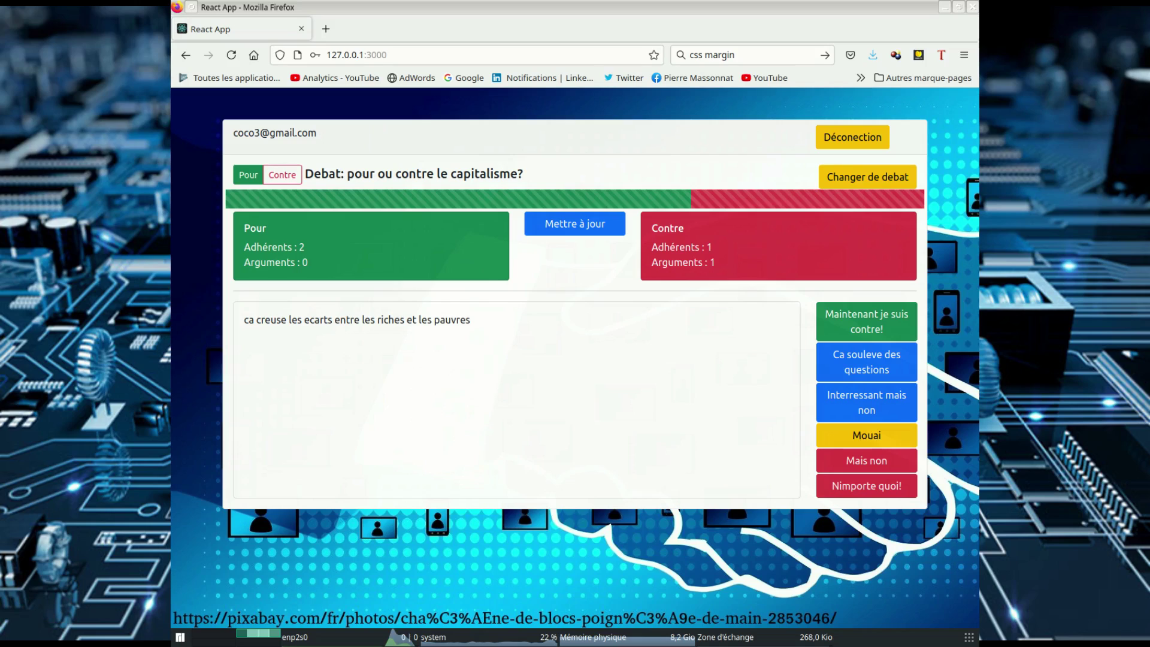
Step: React to the Contre argument 'ca creuse les ecarts entre les riches et les pauvres'
left_click(407, 6)
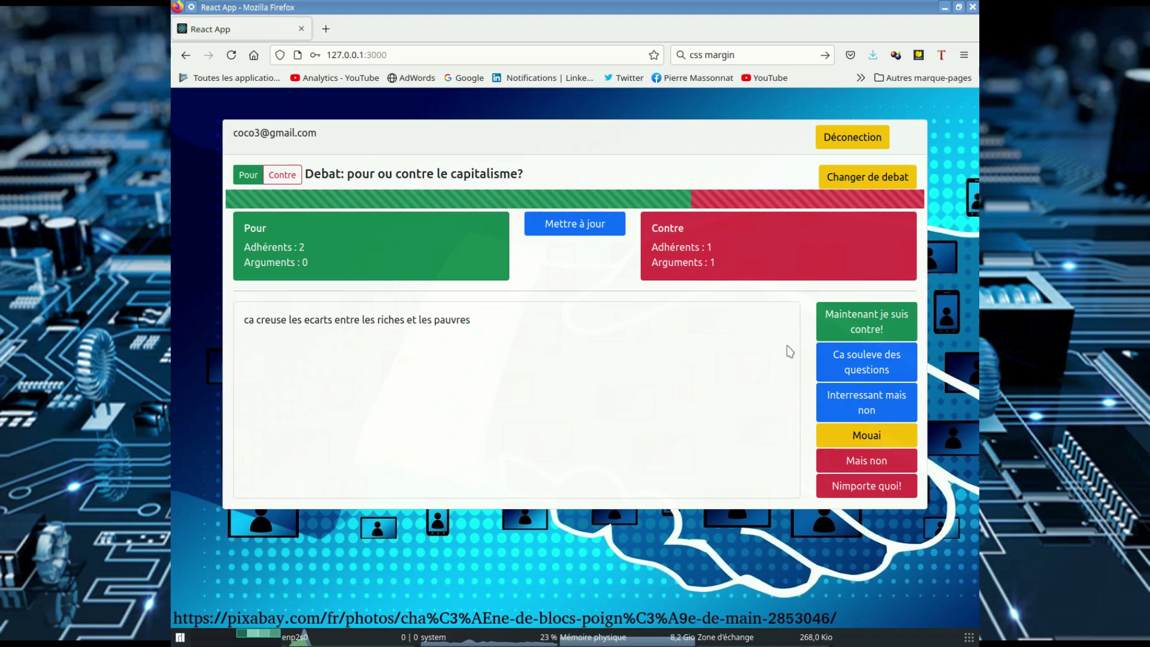
left_click(869, 371)
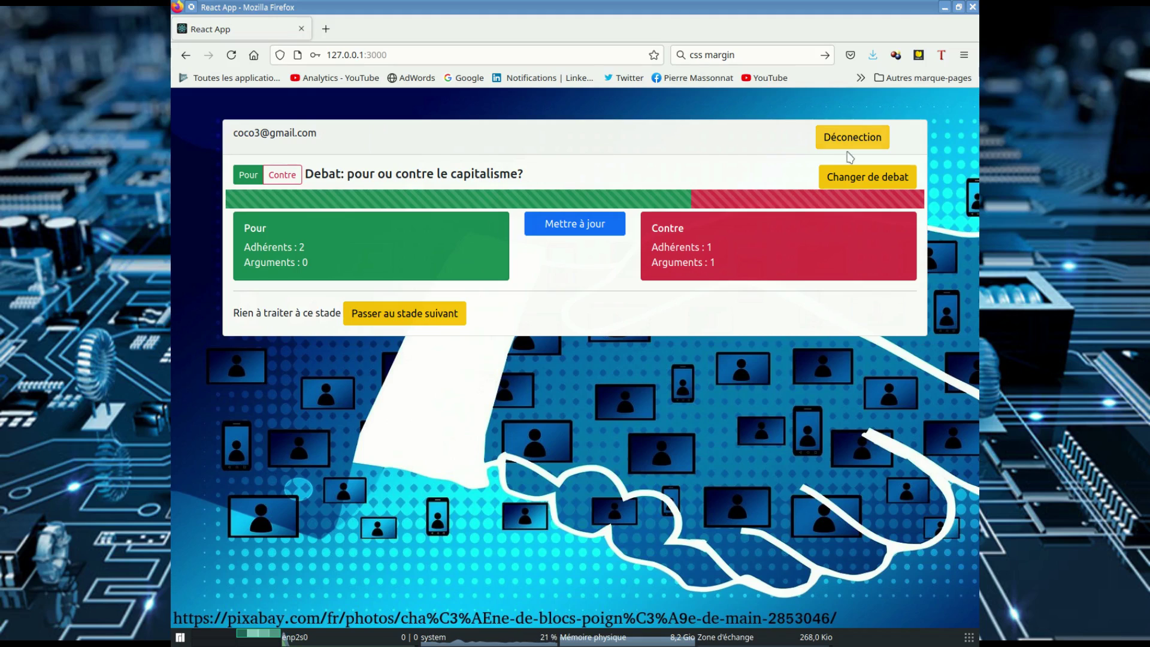
Step: Join the chocolatine debate on Pour and submit 'on a toujours dit comme ca'
left_click(858, 179)
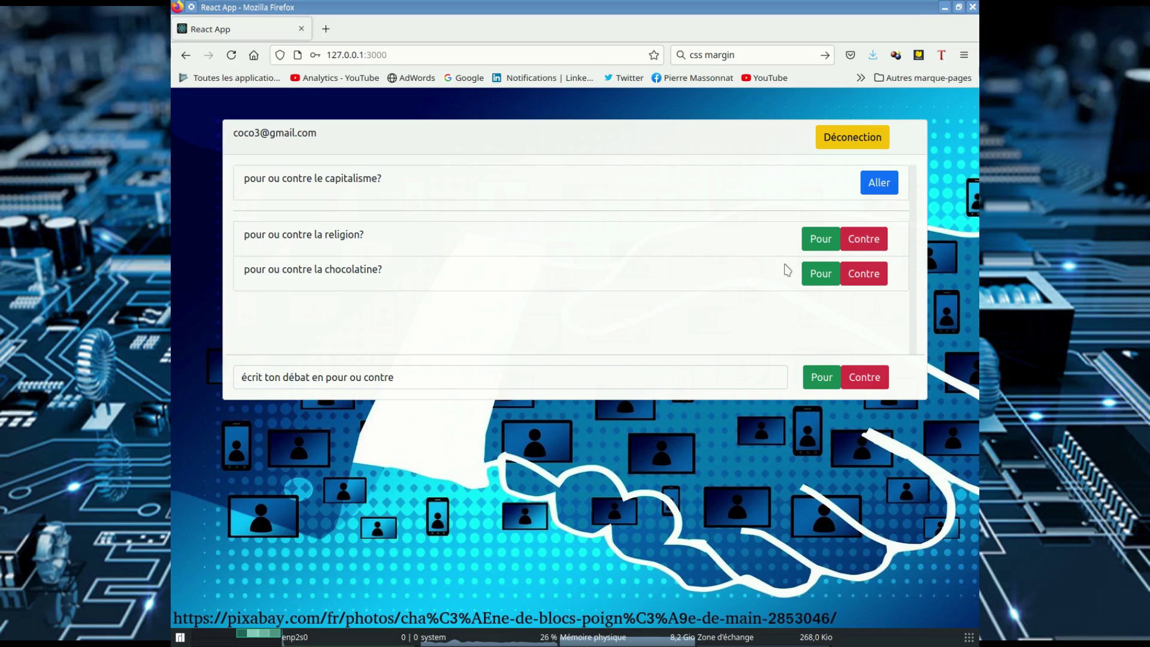
left_click(819, 275)
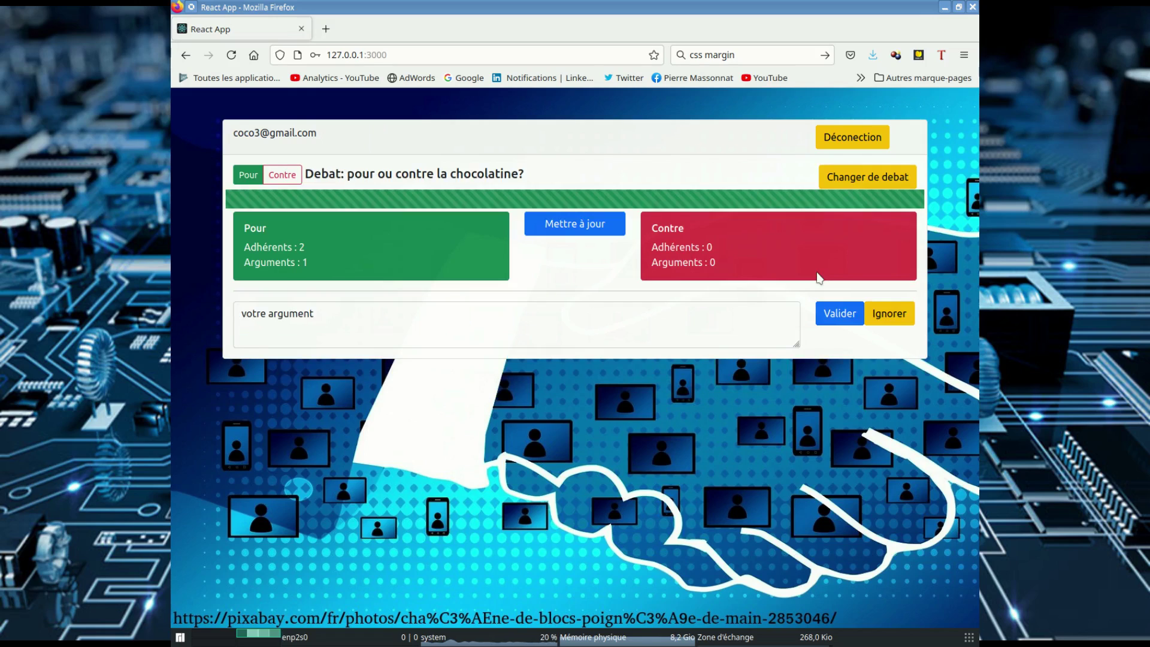
triple_click(309, 313)
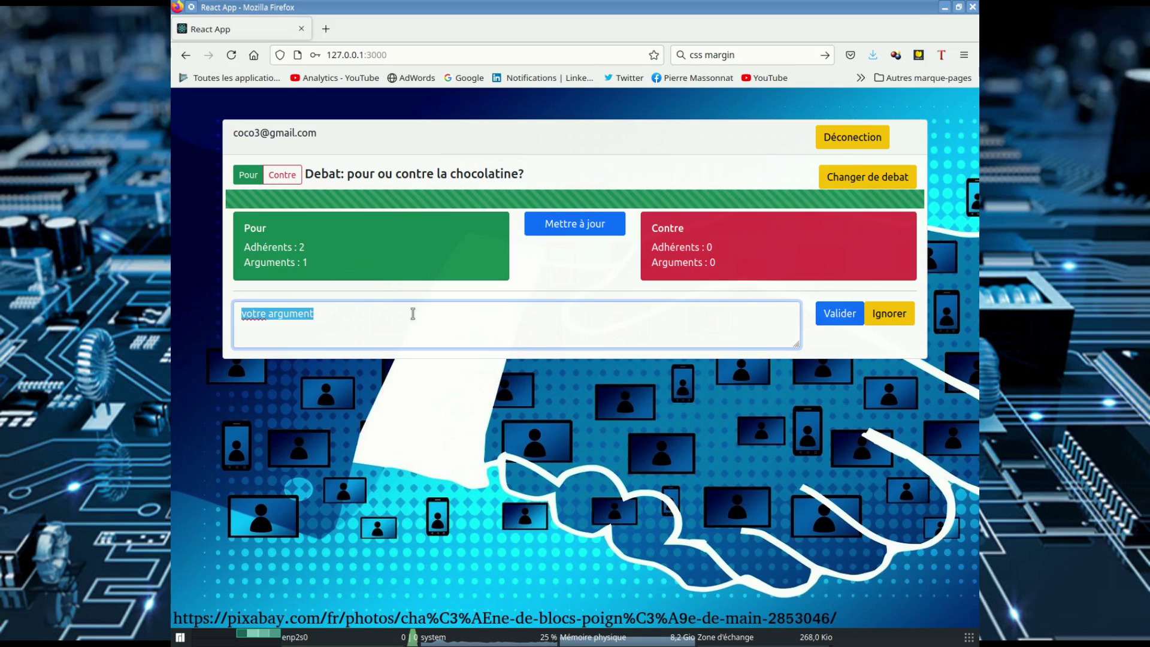
type("on a")
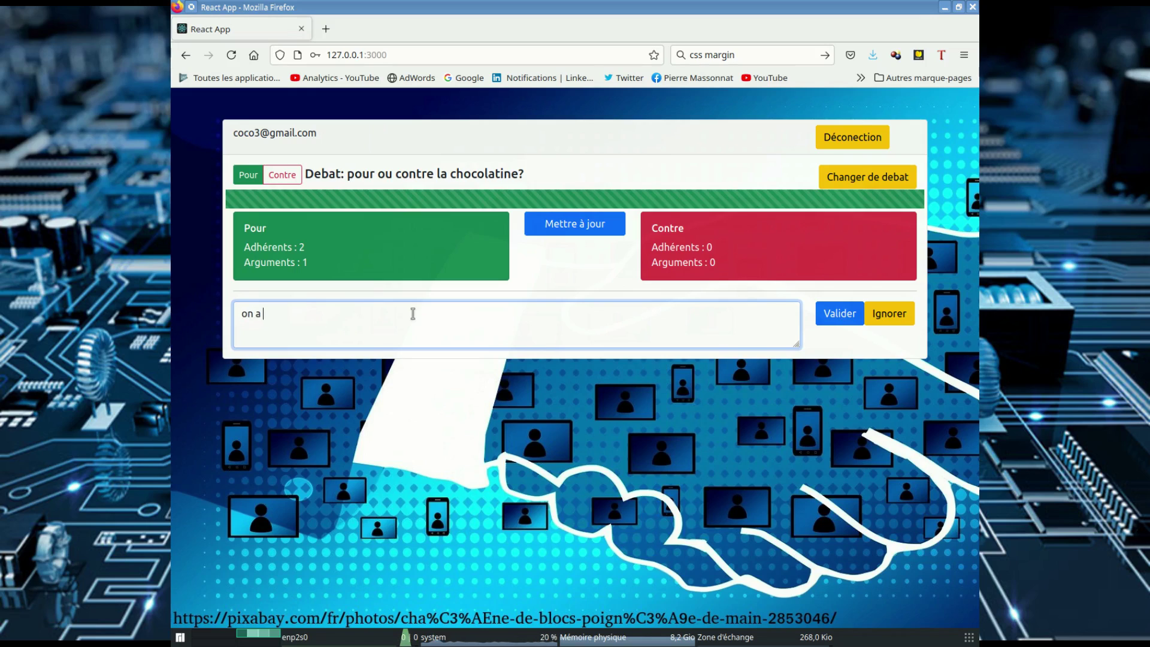
type(" toujours dit comme ca")
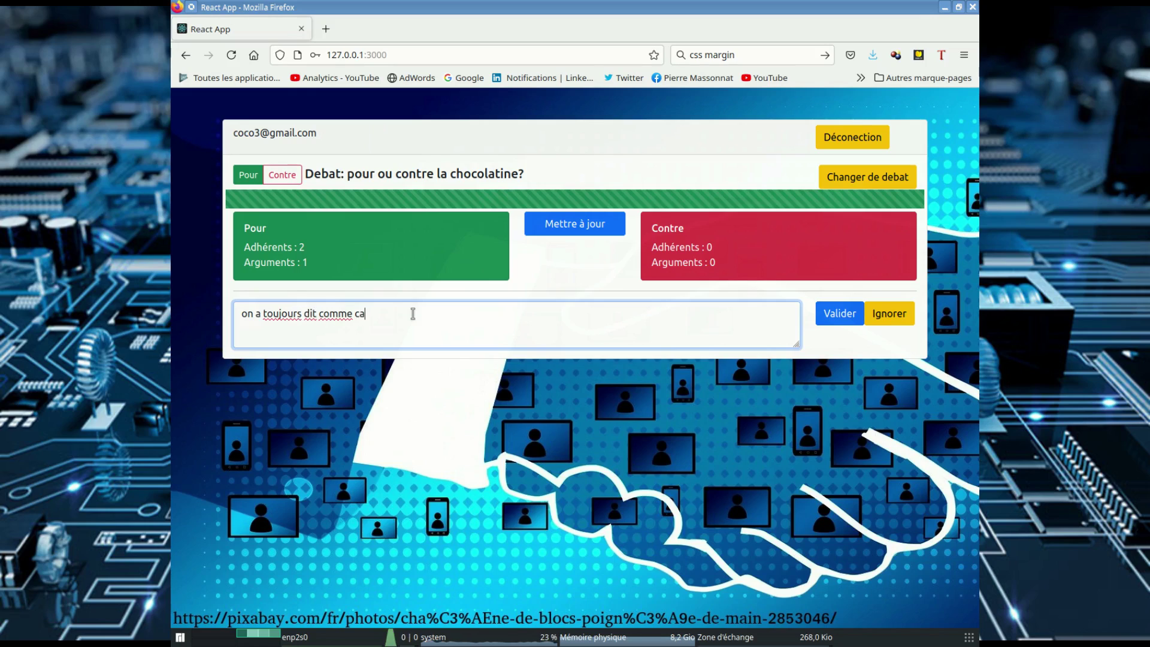
left_click(839, 312)
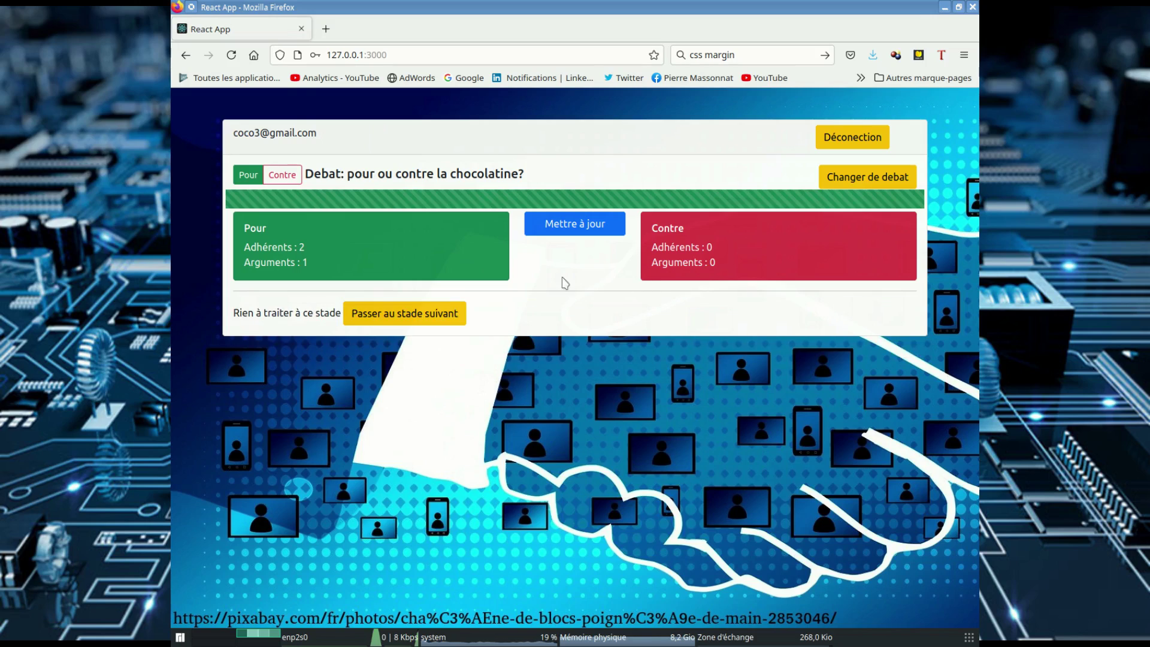
Step: Advance the chocolatine debate's stage and refresh its counts
left_click(409, 319)
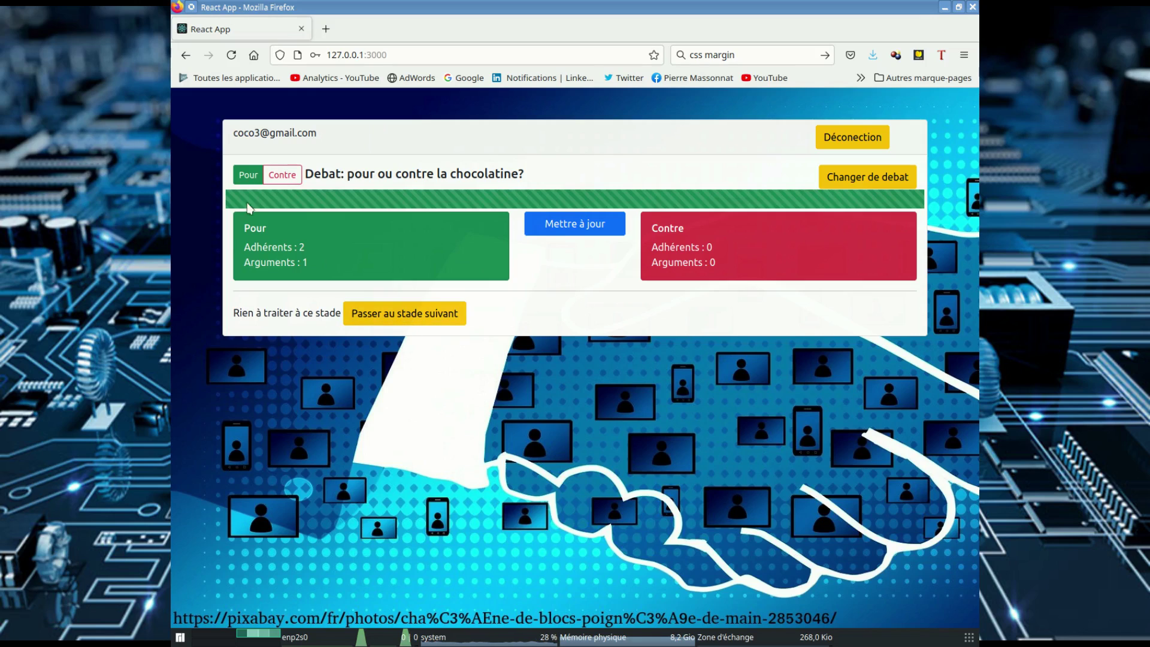
left_click(575, 225)
left_click(406, 322)
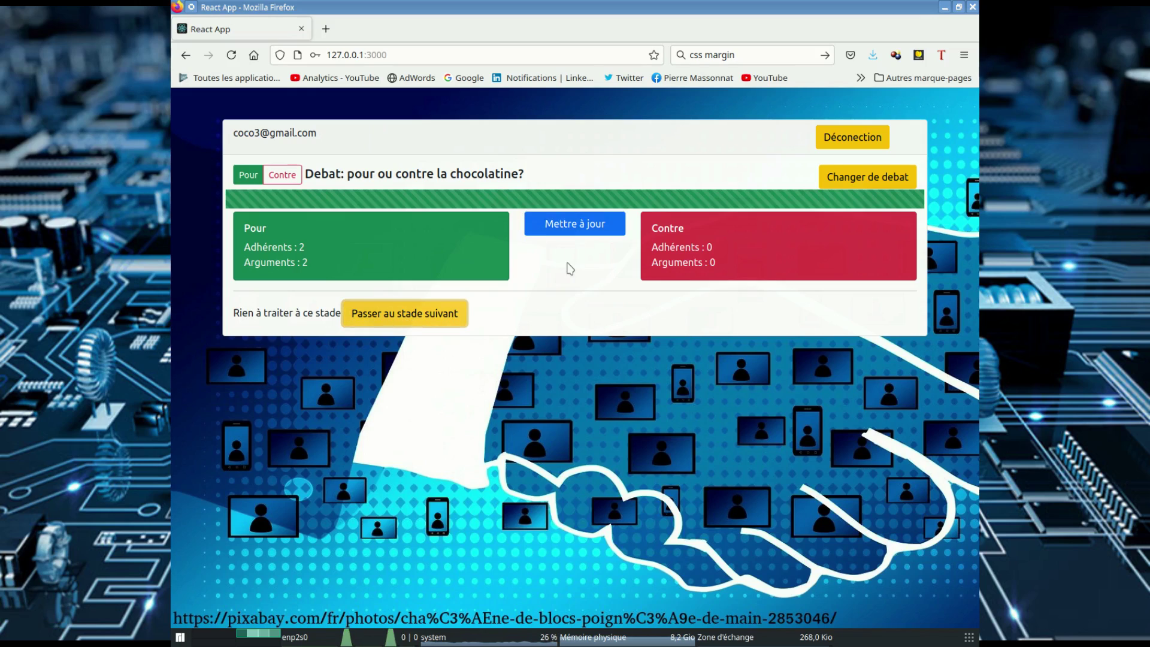
Step: Log out, register another account with a slightly edited e-mail address, and log in with it
left_click(857, 140)
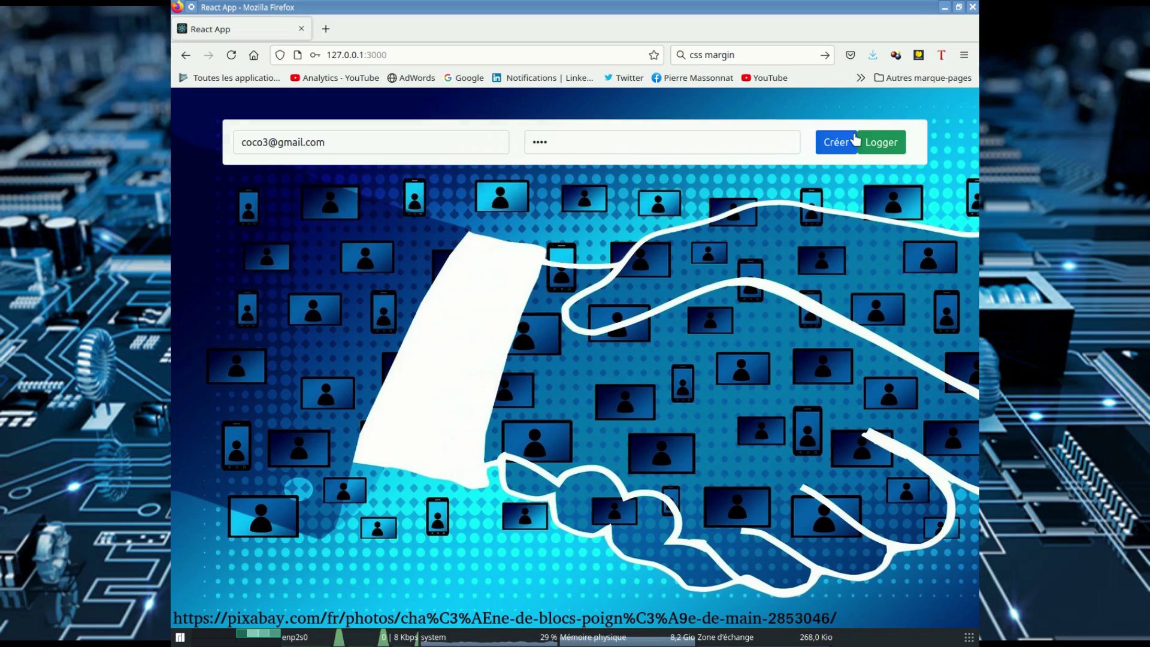
left_click(267, 142)
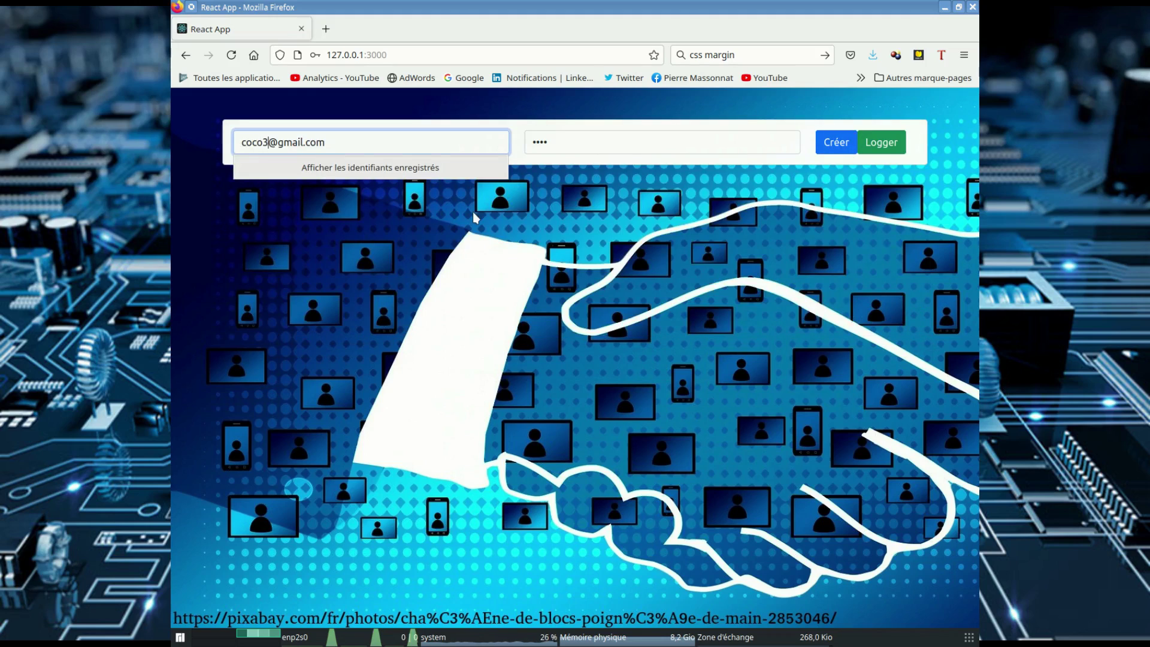
key("BackSpace")
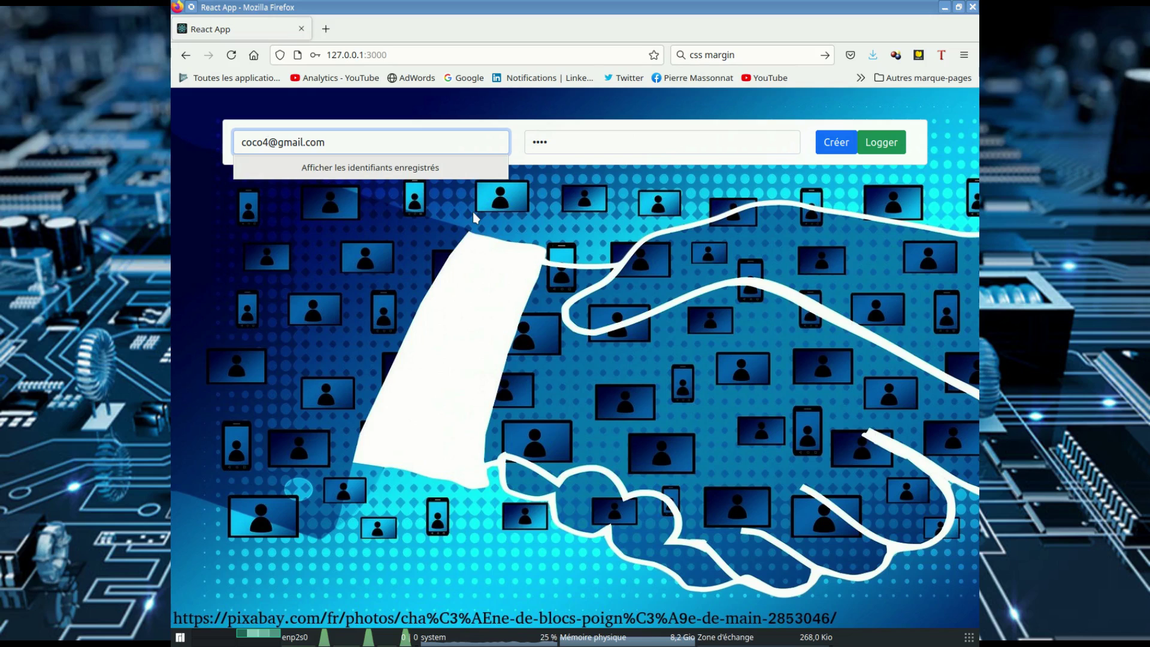
left_click(836, 142)
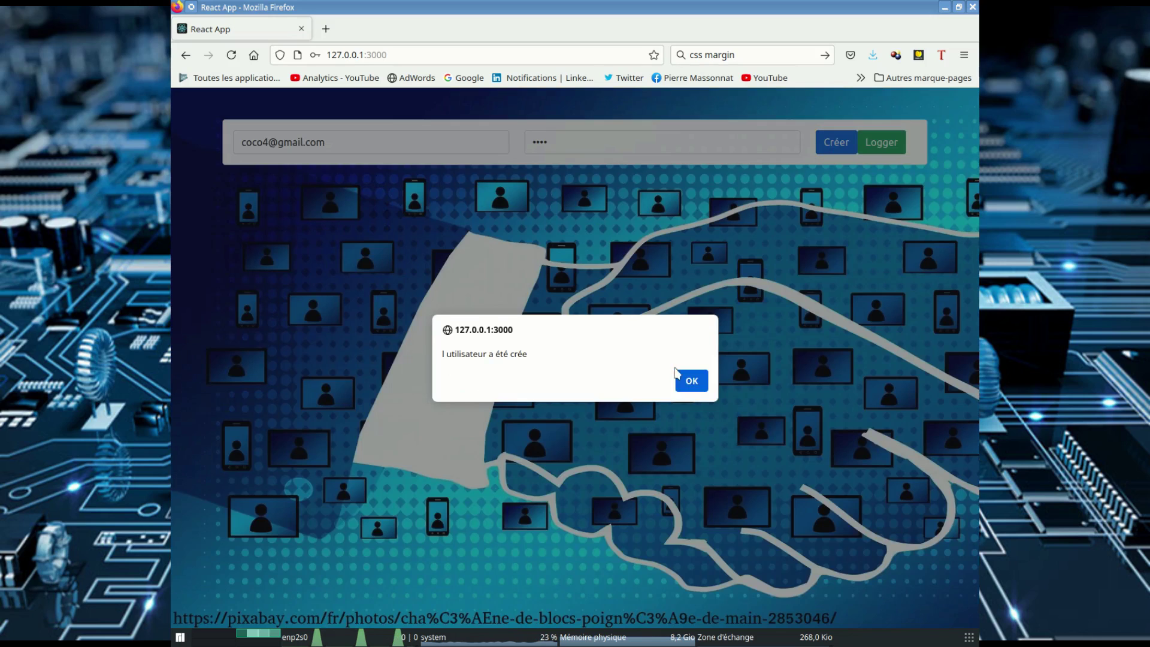
left_click(683, 377)
left_click(904, 139)
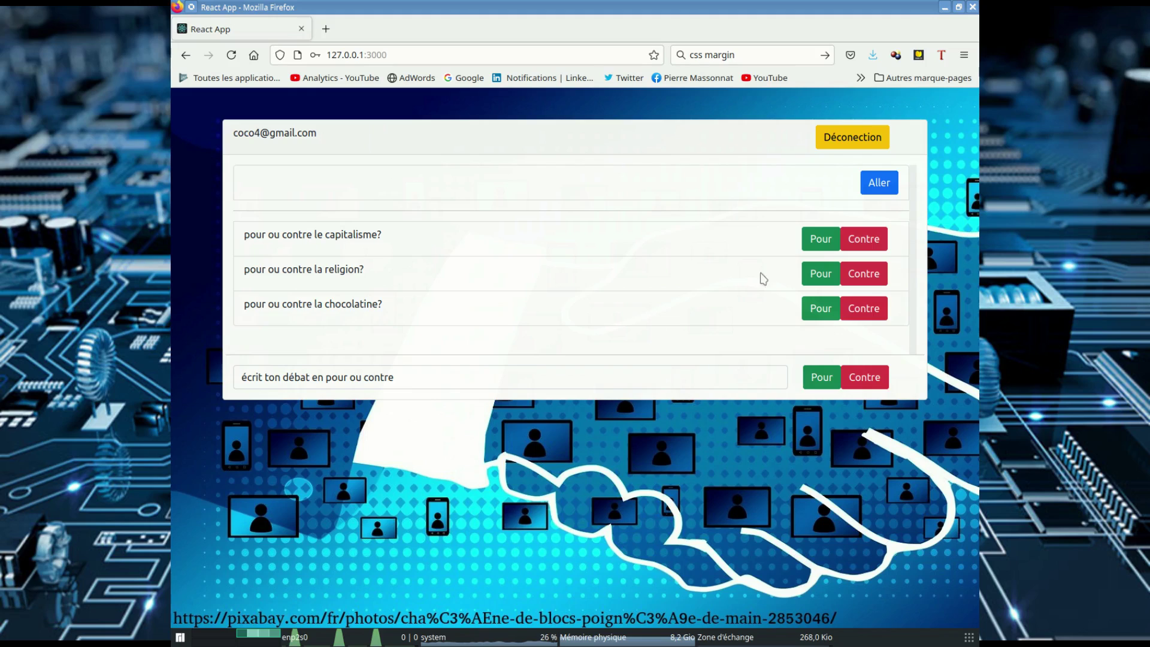
Step: Join the capitalism debate as Pour and replace the placeholder with 'ca s auto gere'
left_click(821, 239)
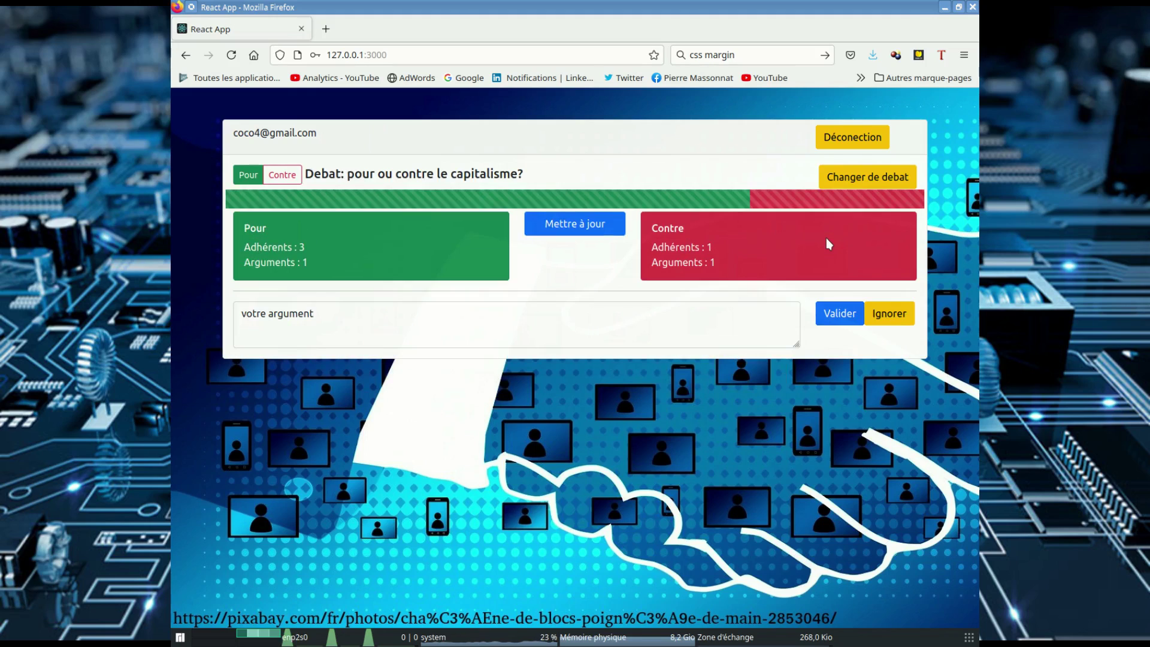
left_click(561, 229)
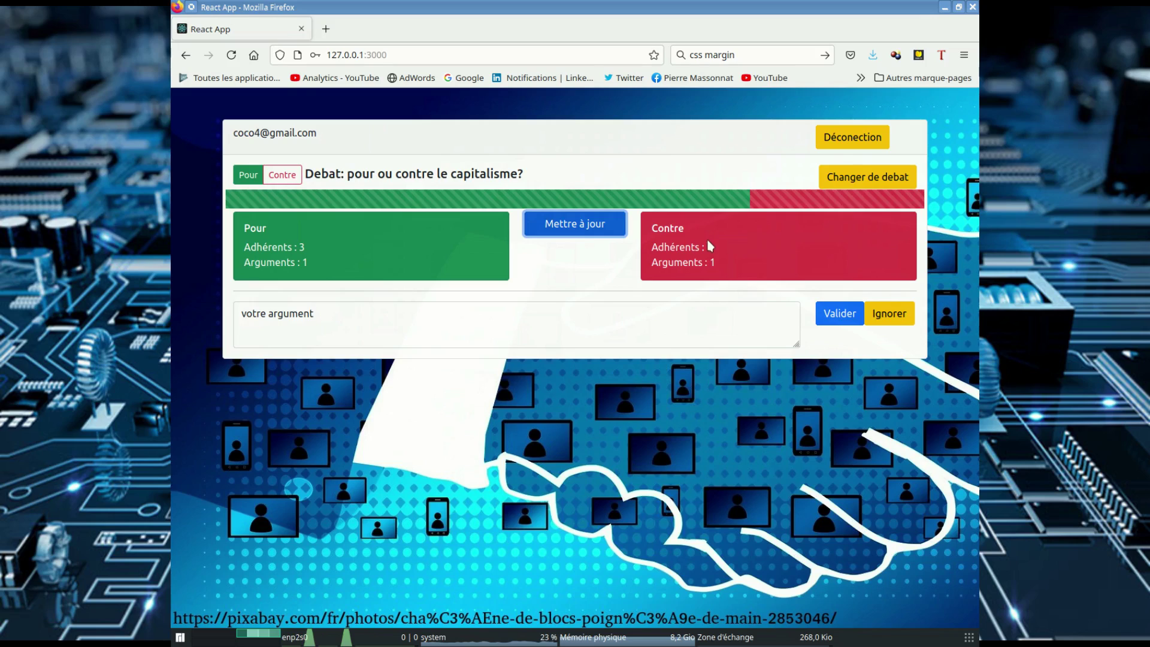
left_click_drag(340, 319, 223, 316)
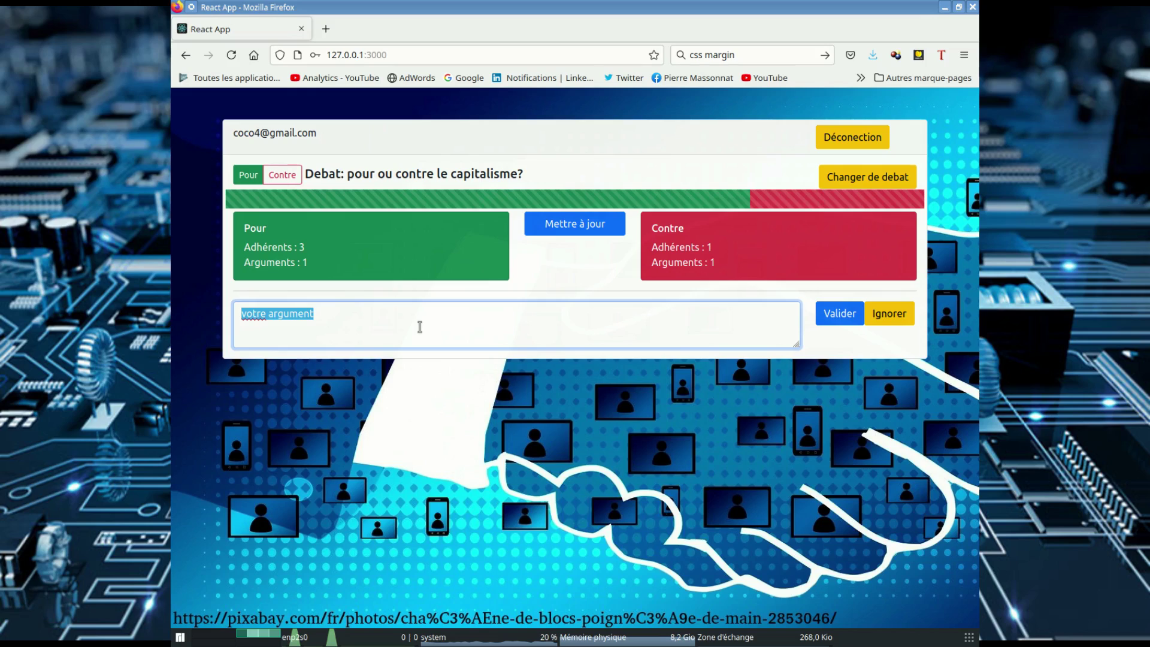
type("ca")
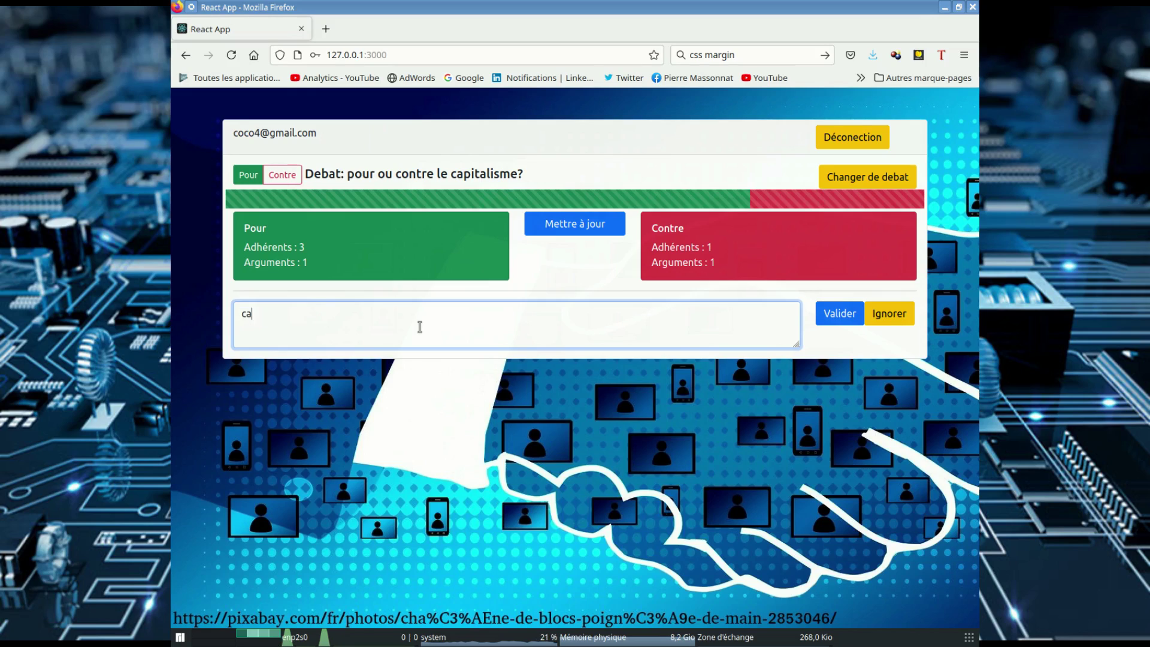
type(" s auto ")
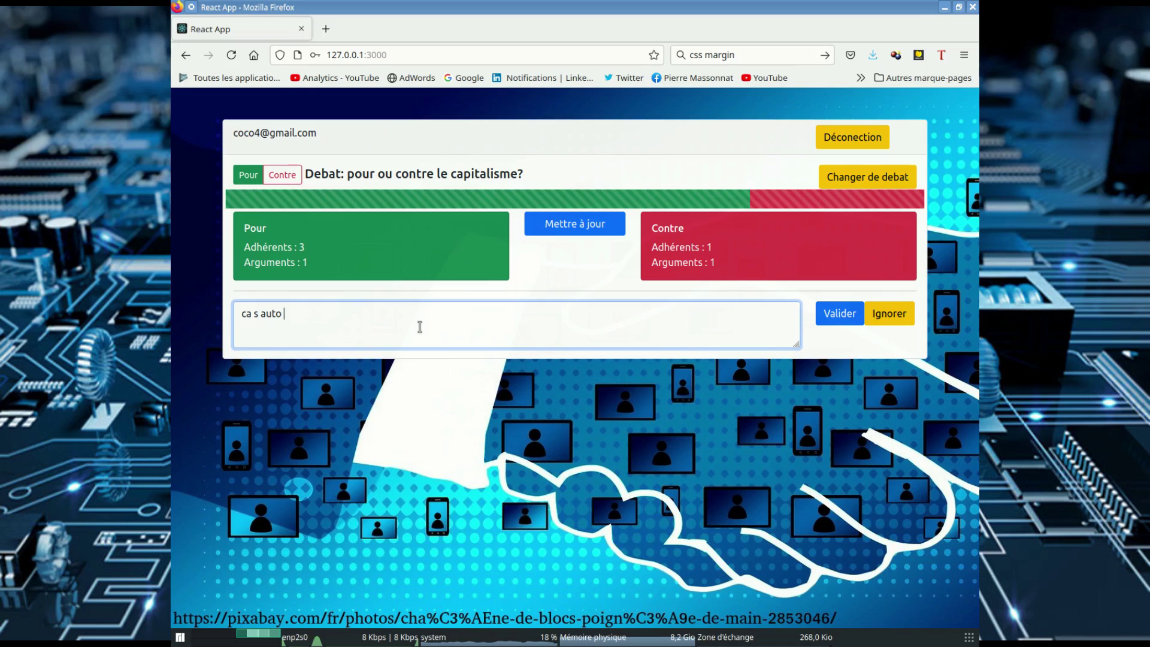
type("gère")
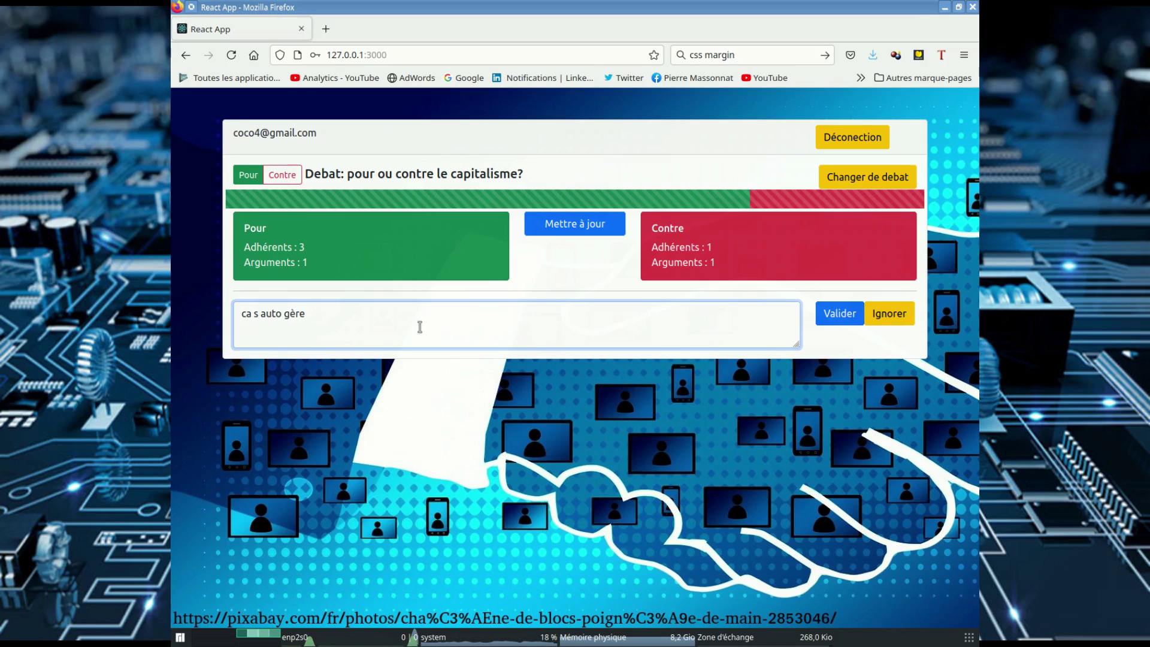
key("BackSpace")
key("BackSpace")
Step: Submit 'ca s auto gere', react to the rich-poor gap argument, and refresh to 2 Pour arguments
left_click(840, 314)
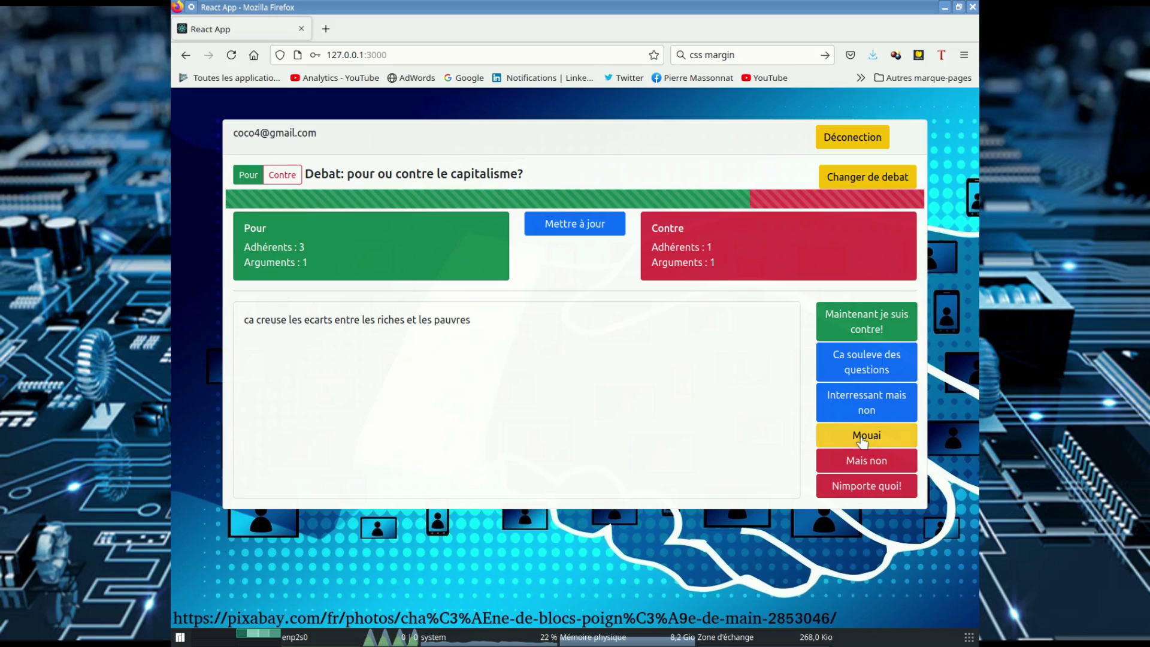
left_click(870, 488)
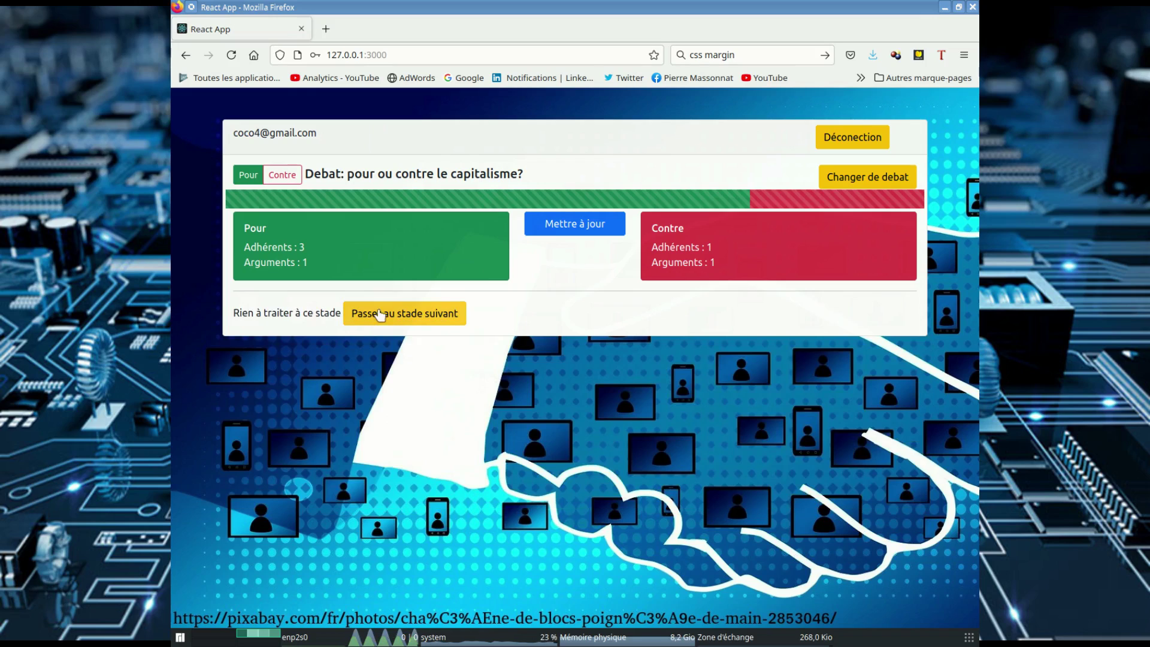
left_click(381, 315)
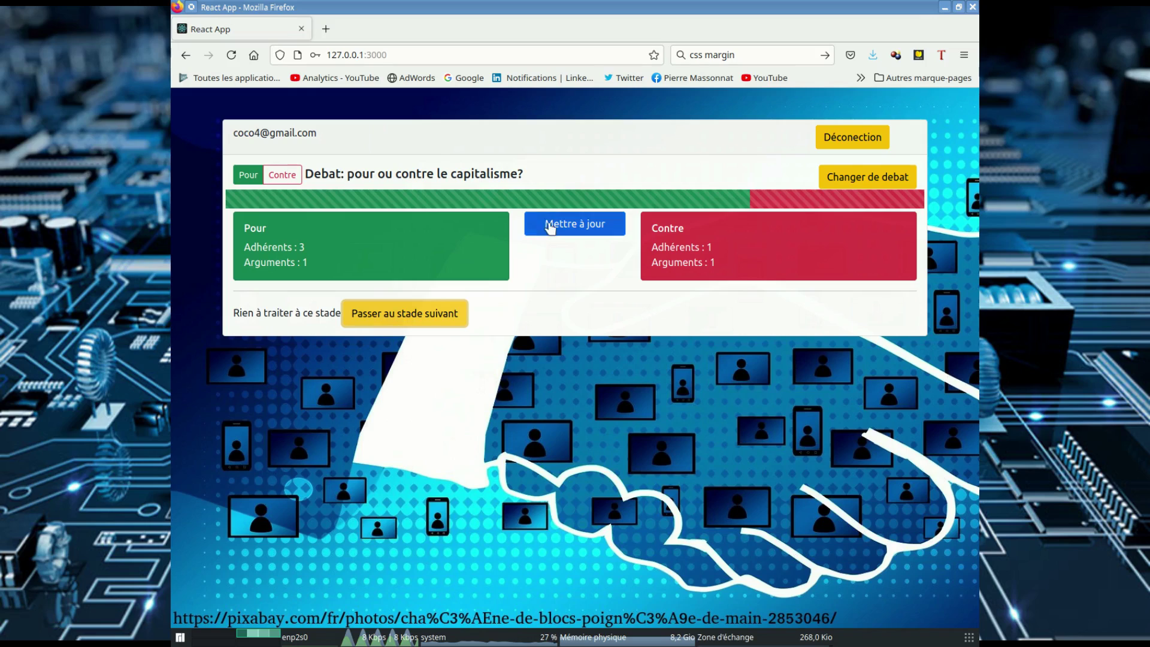
left_click(549, 228)
left_click(409, 315)
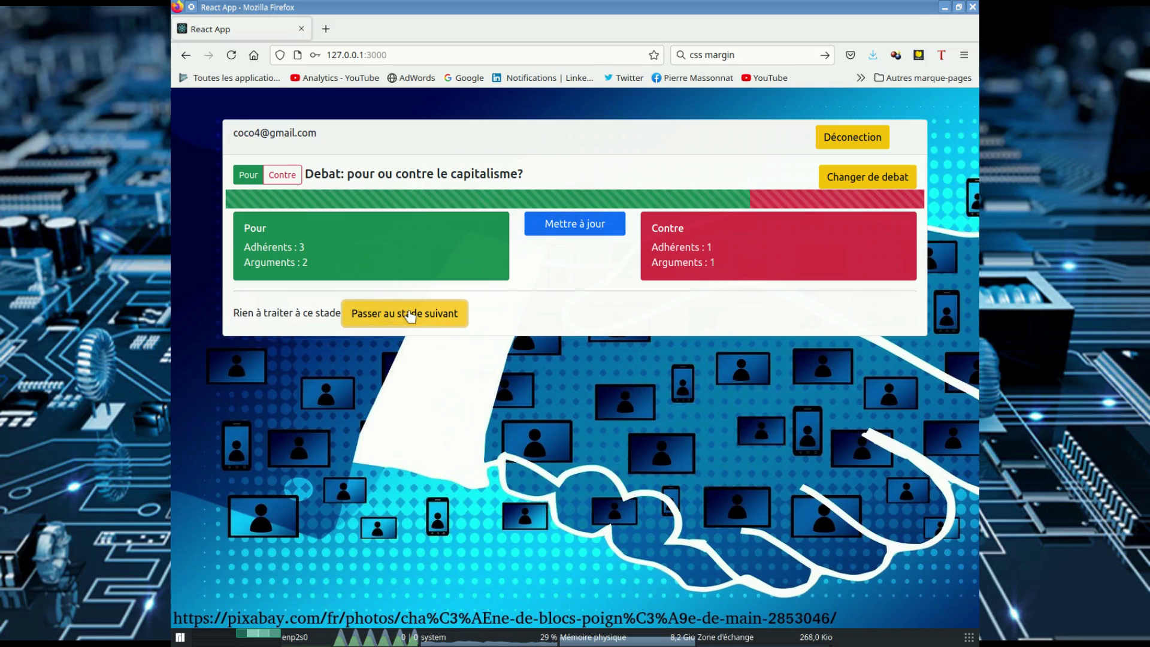
Step: Advance to the writing stage and submit the argument 'l economie se developpe plus vite'
left_click(423, 315)
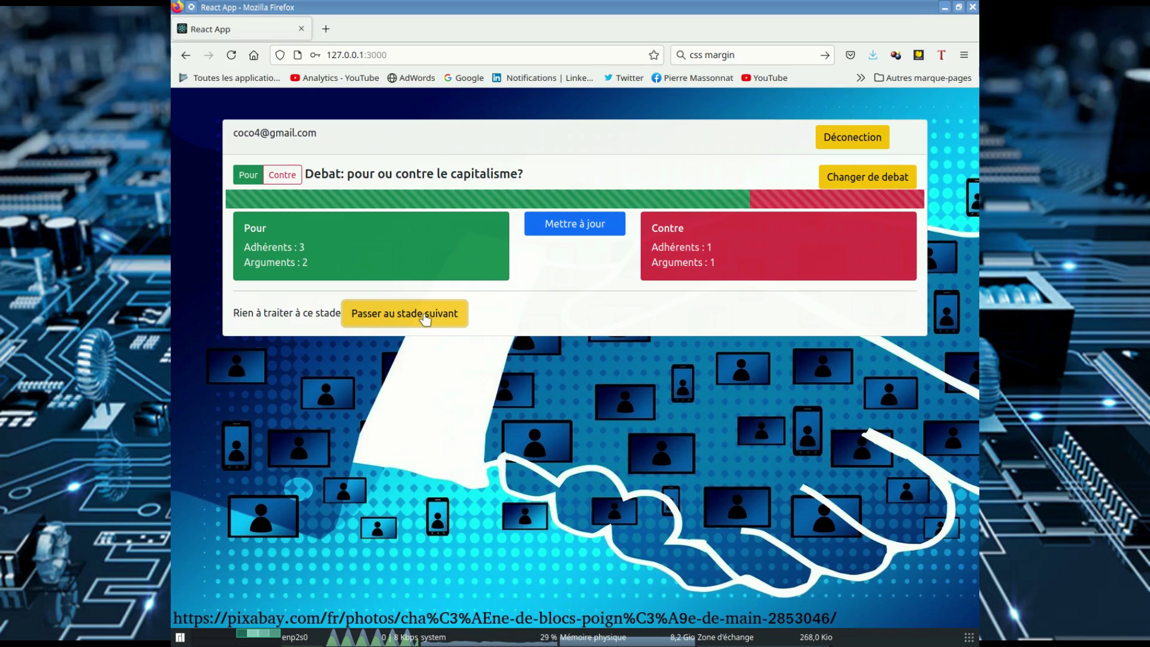
left_click(496, 309)
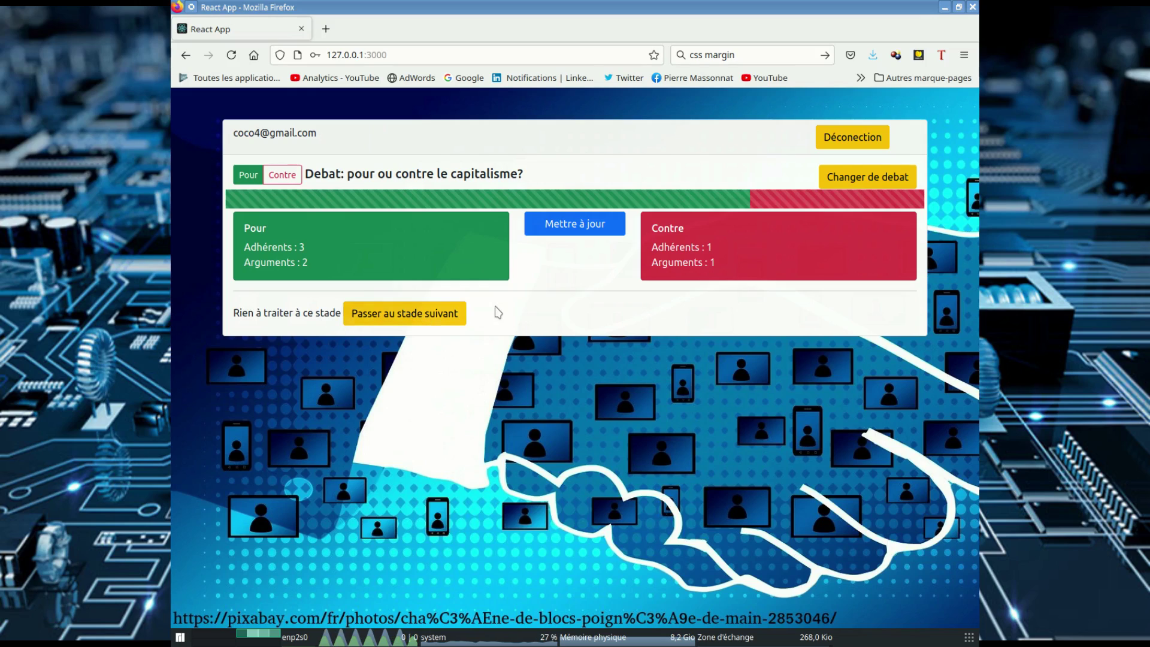
left_click(400, 316)
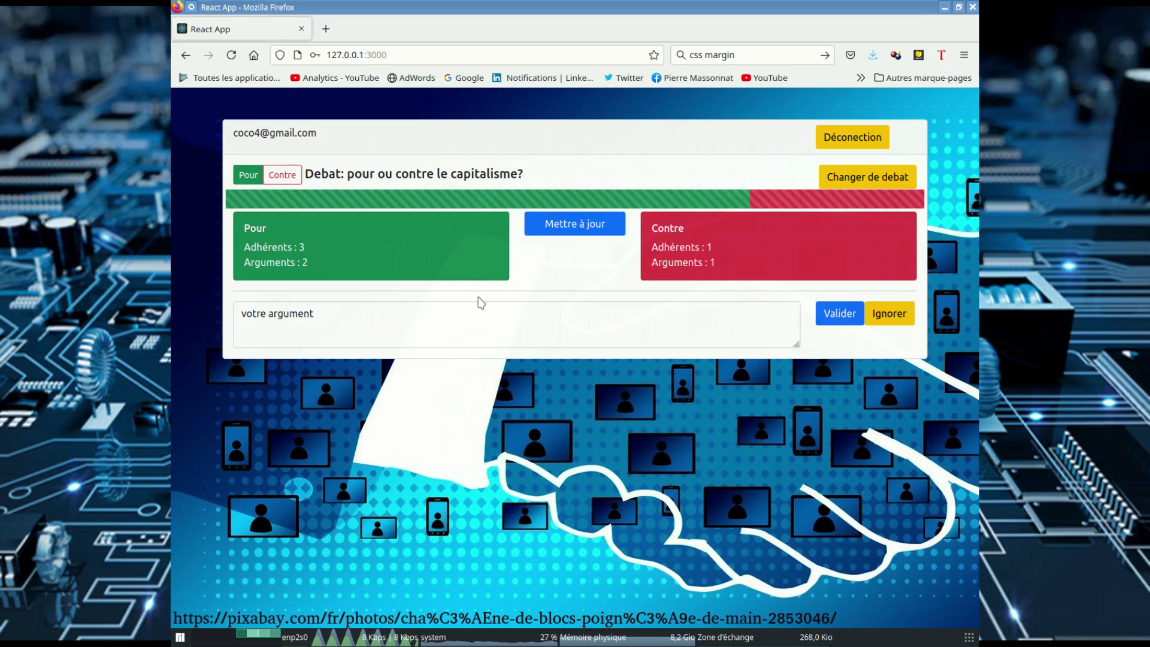
triple_click(360, 314)
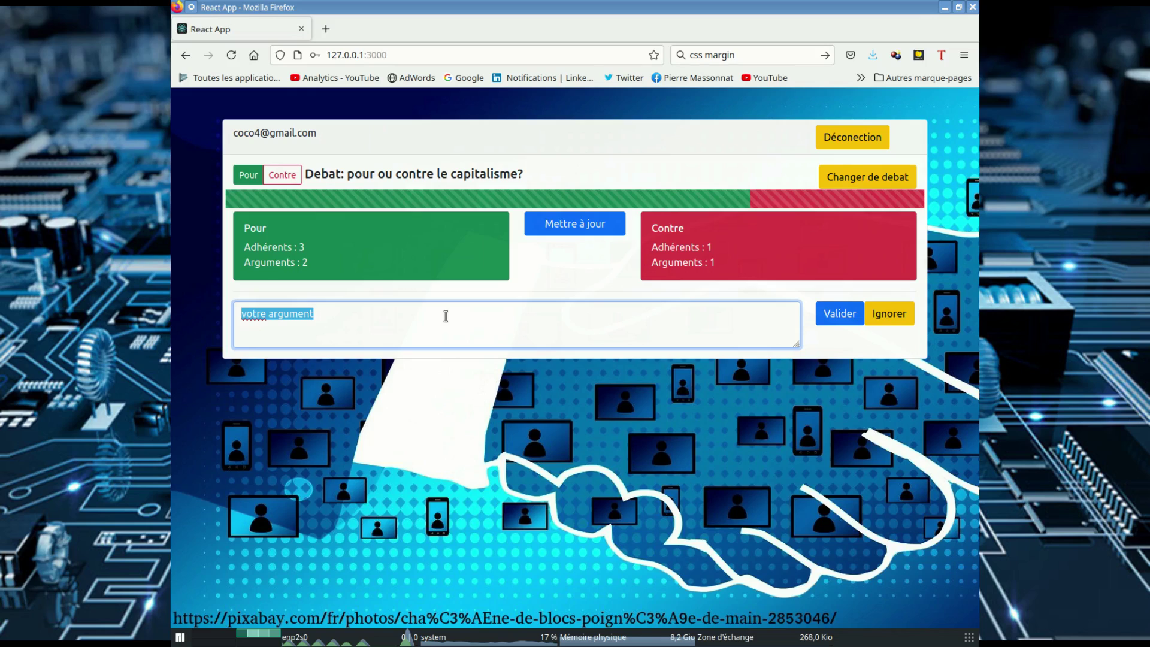
type("l economie se de")
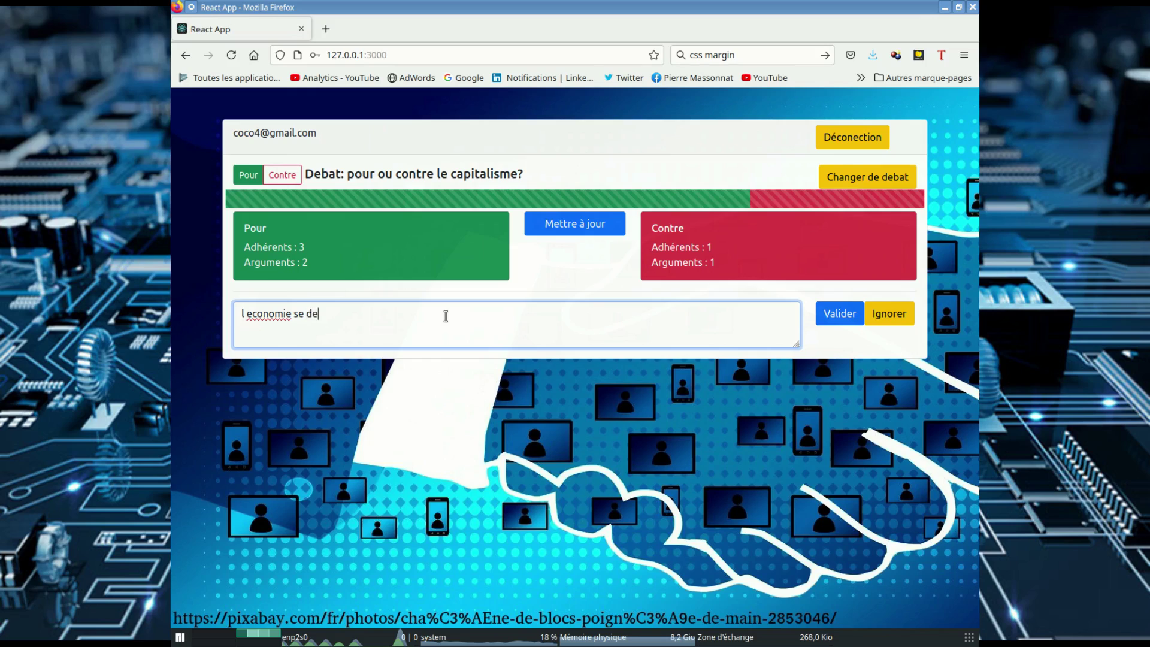
type("veloppe plus vite")
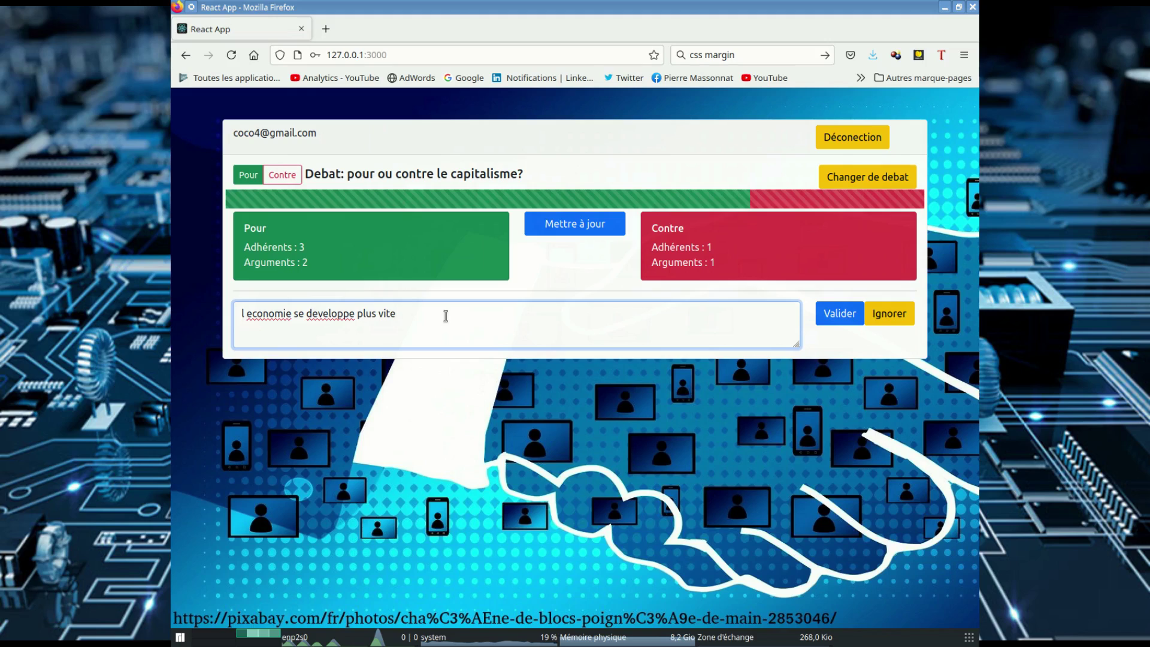
left_click(842, 316)
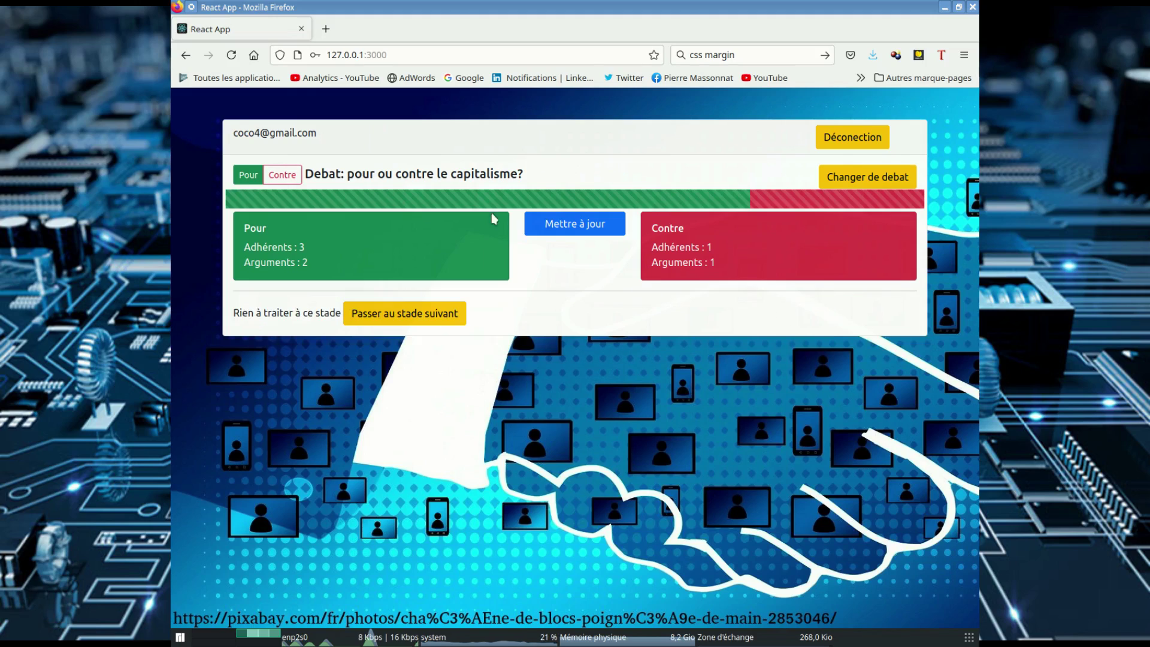
Step: Mark each of the three remaining capitalism argument pairs as Pas Similaire
left_click(561, 231)
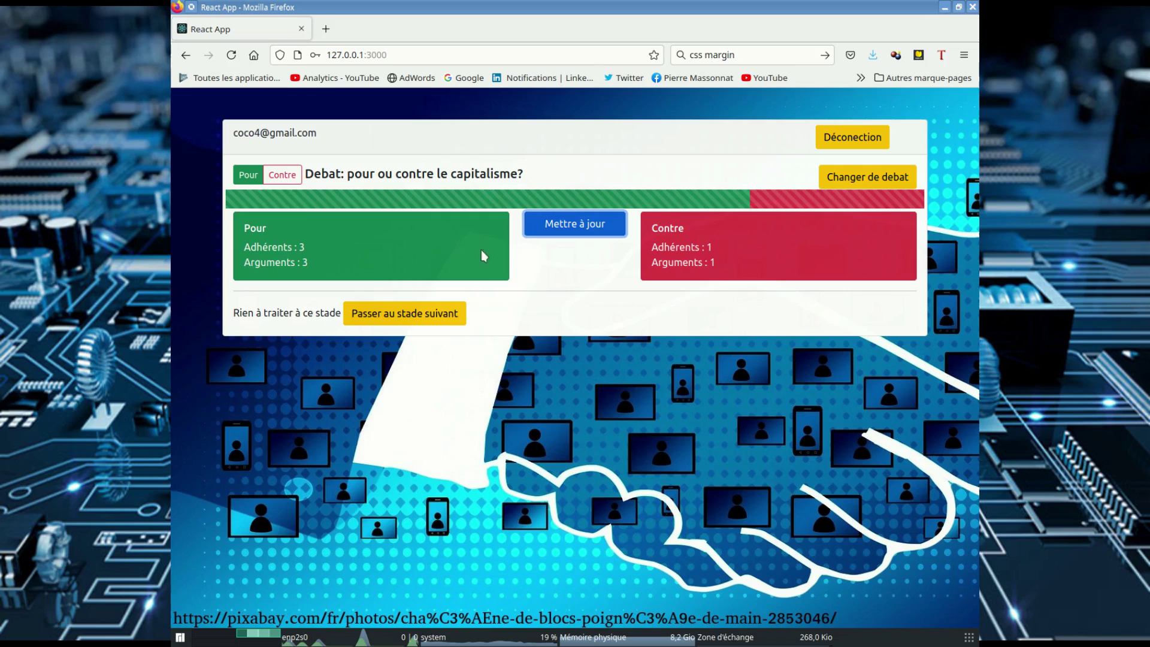
left_click(382, 316)
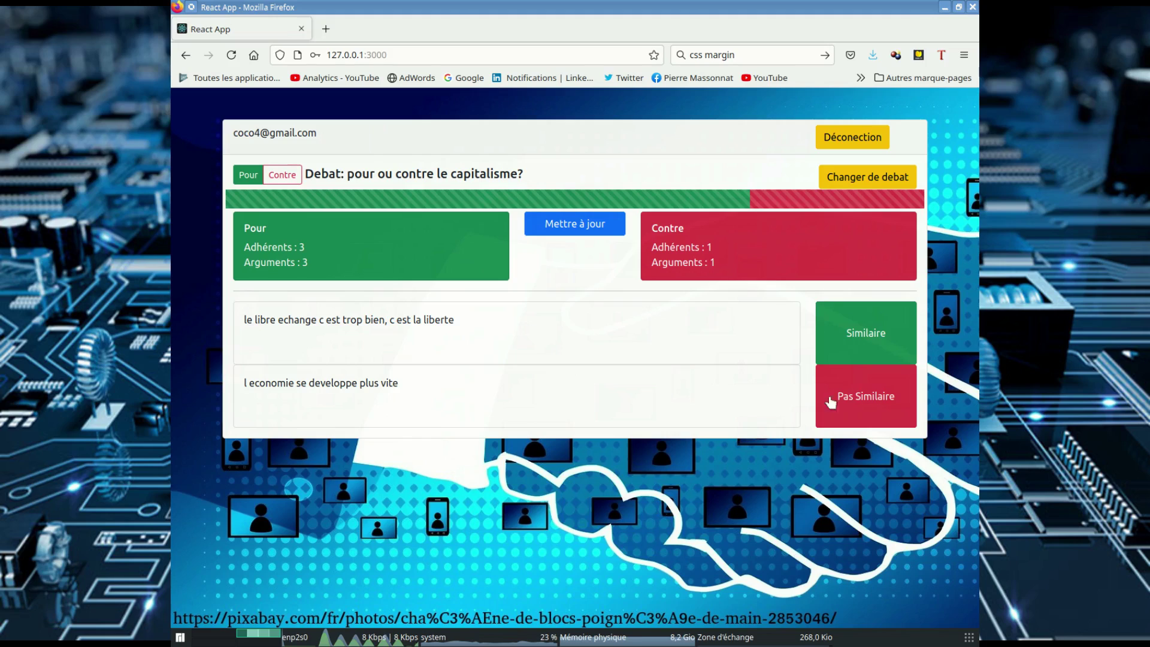
left_click(870, 399)
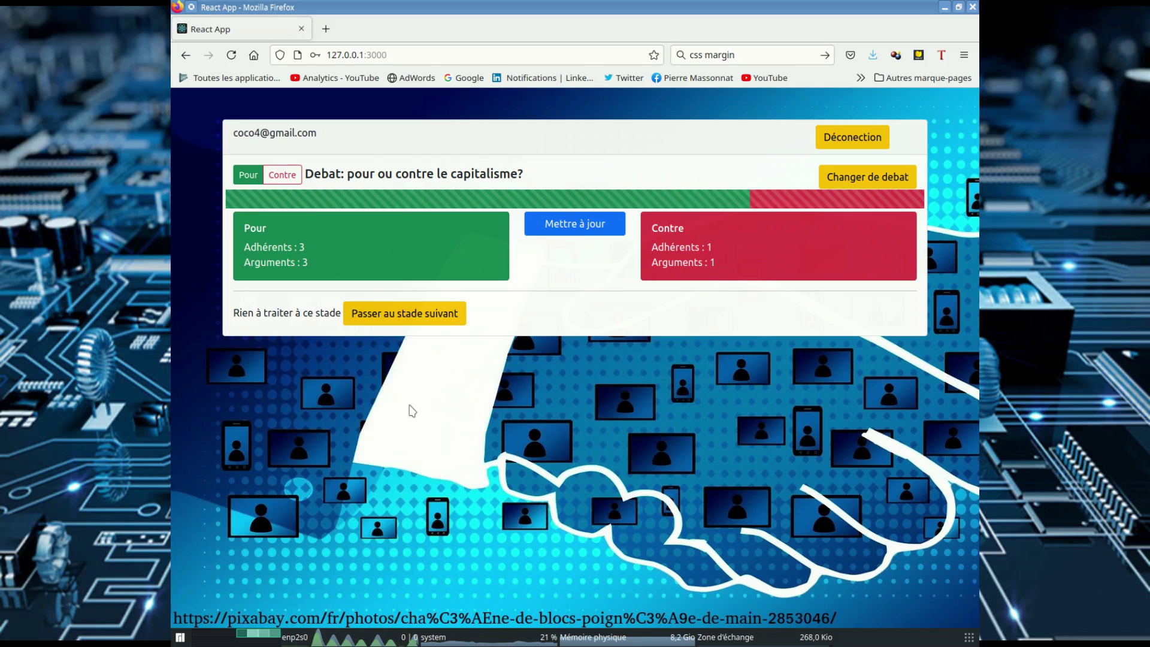
left_click(400, 320)
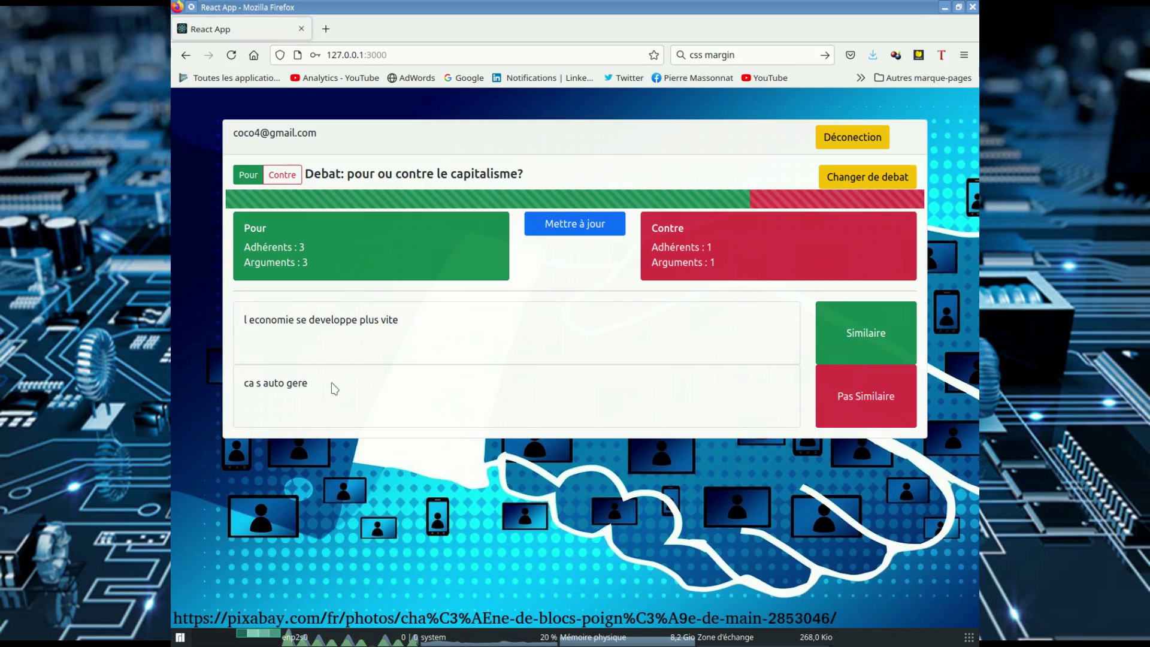
left_click(875, 393)
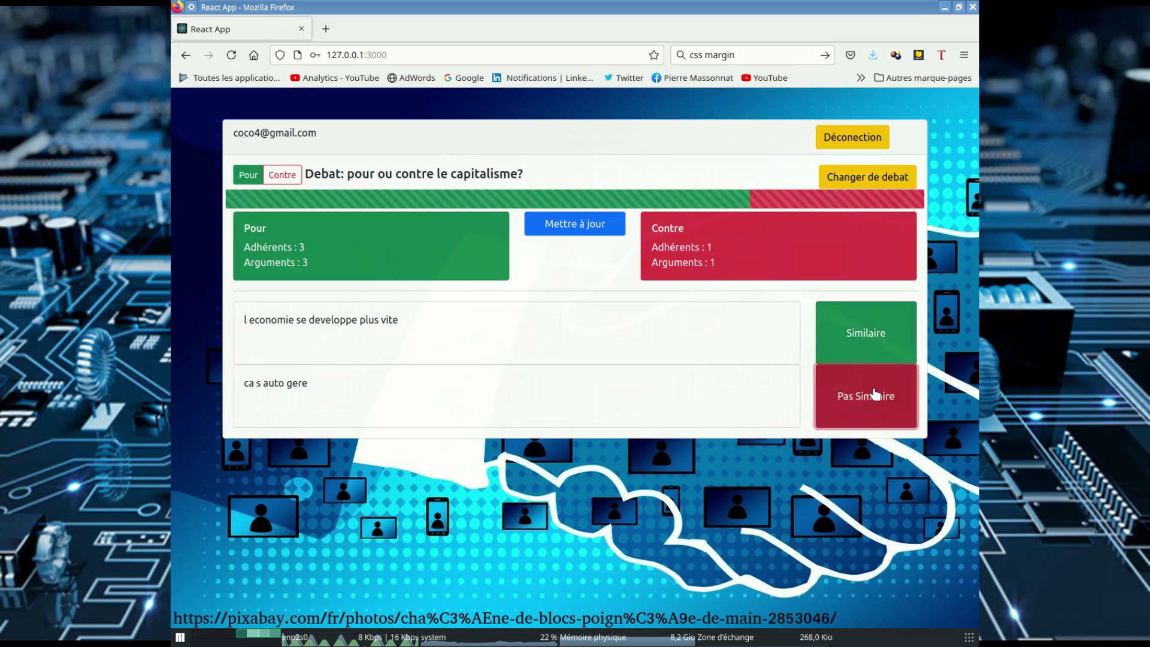
left_click(367, 318)
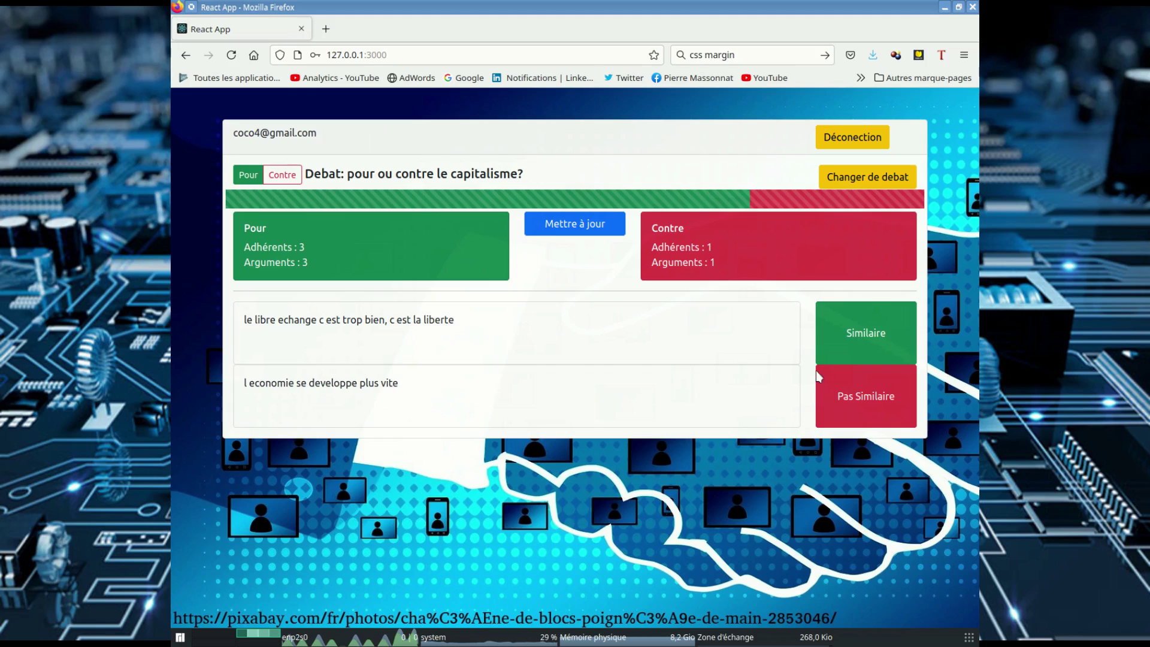
left_click(839, 397)
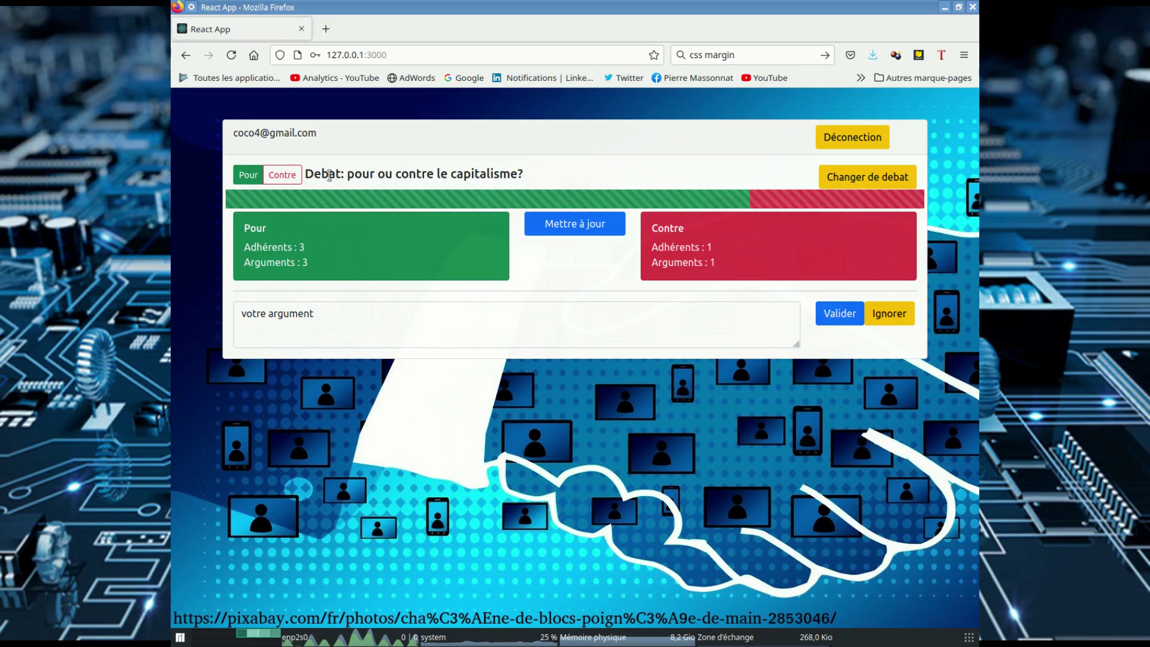
Step: Switch to Contre and answer the three Pour arguments with Ca souleve des questions, Mouai, Mais non
left_click(290, 178)
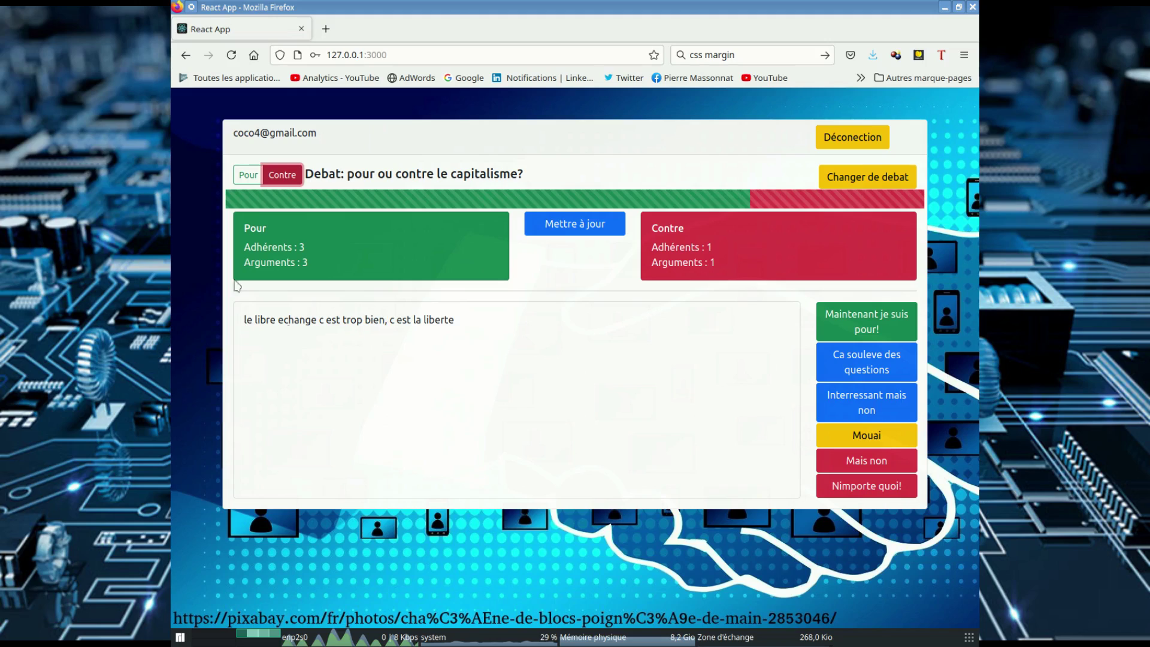
left_click(586, 224)
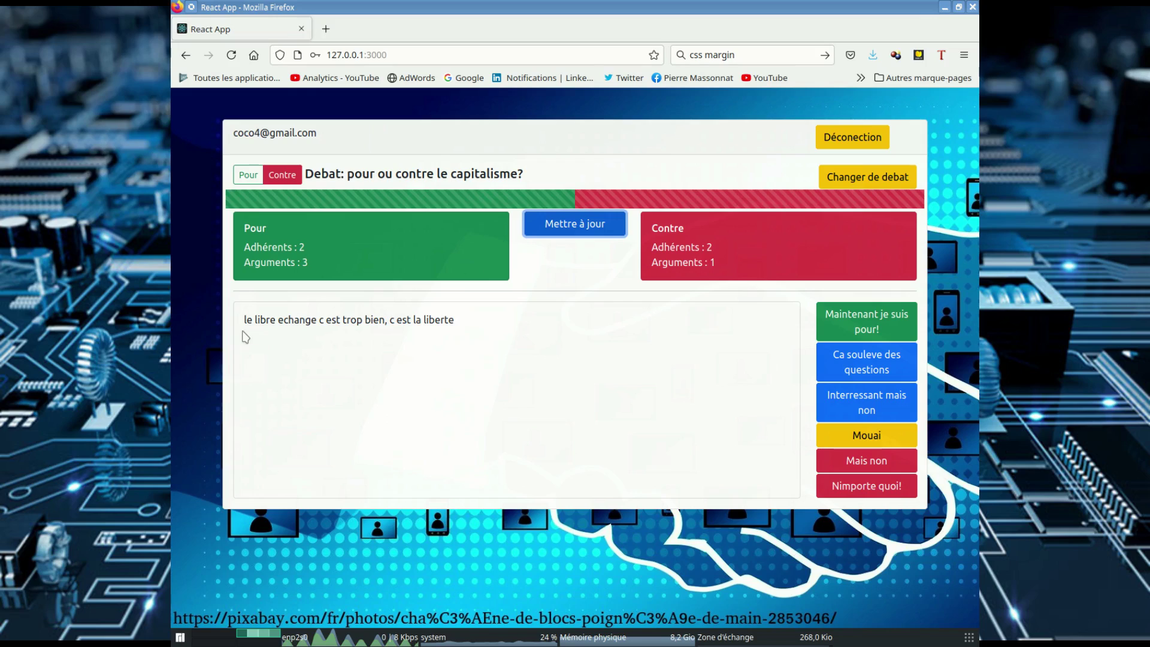
left_click(868, 360)
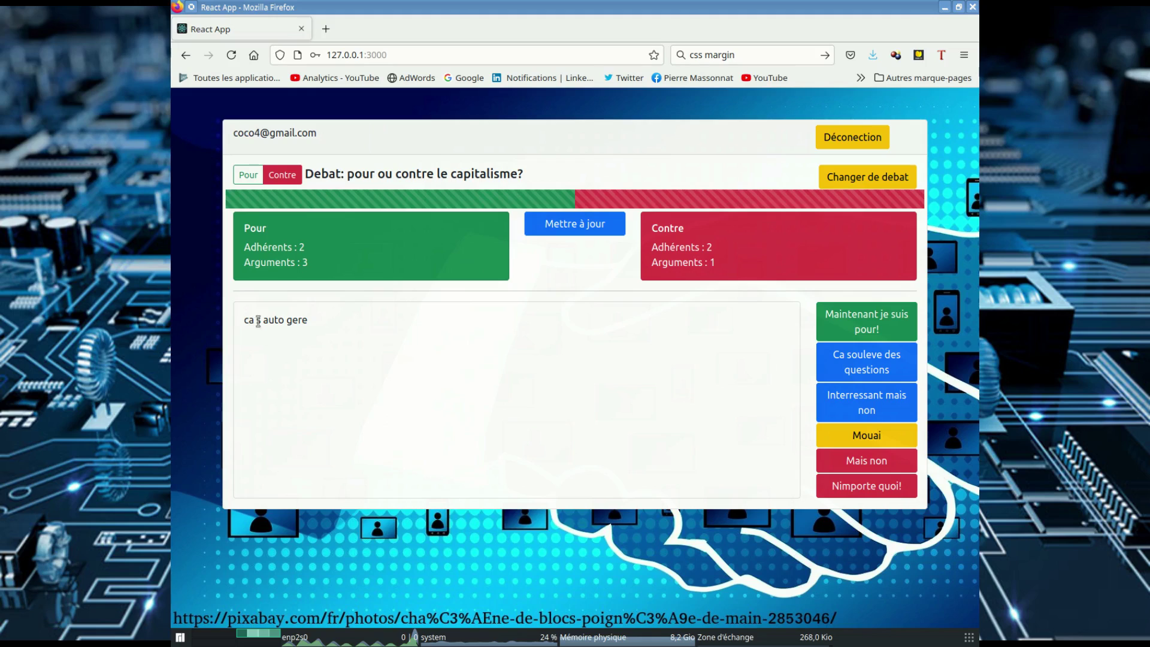
left_click(880, 437)
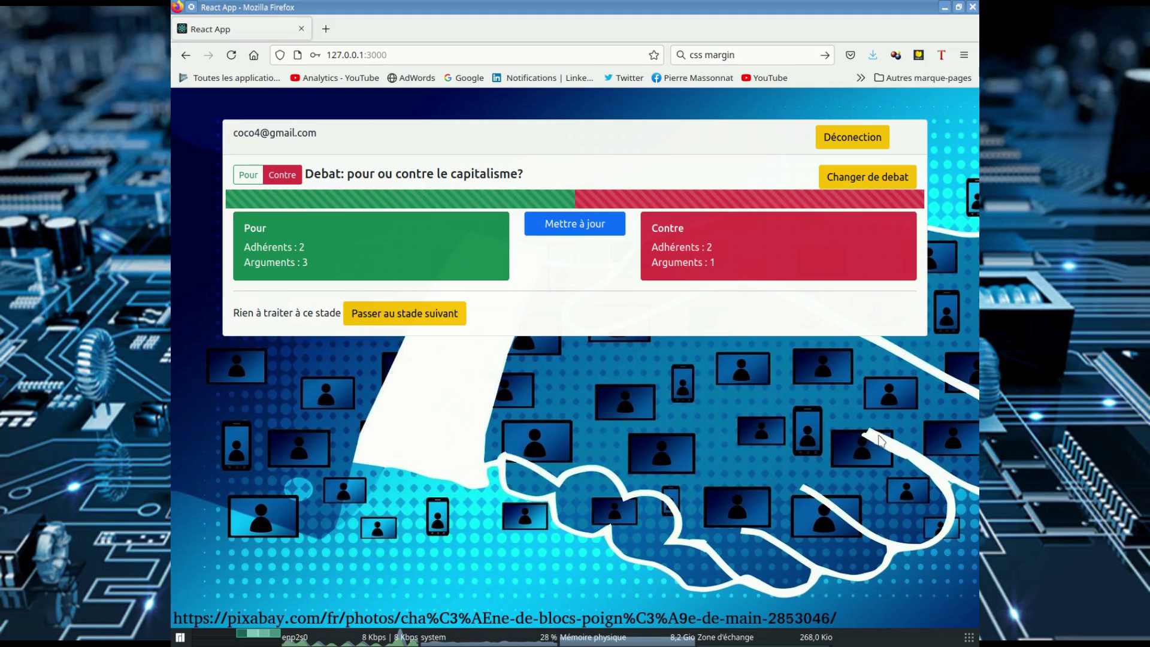
left_click(422, 315)
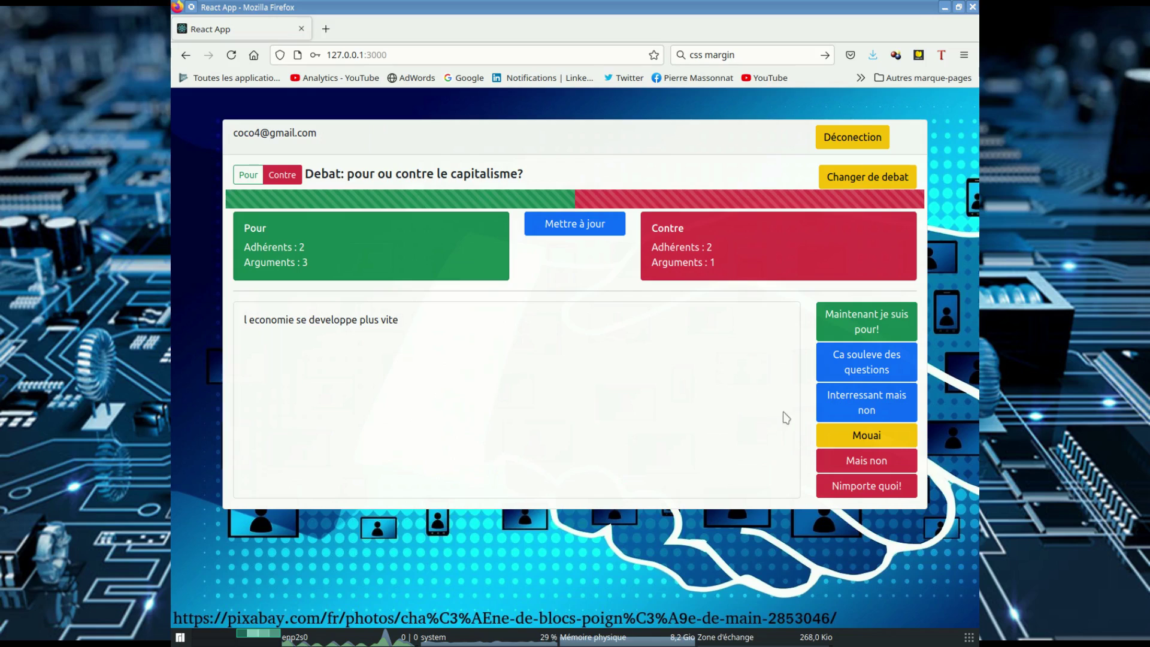
left_click(857, 486)
left_click(398, 313)
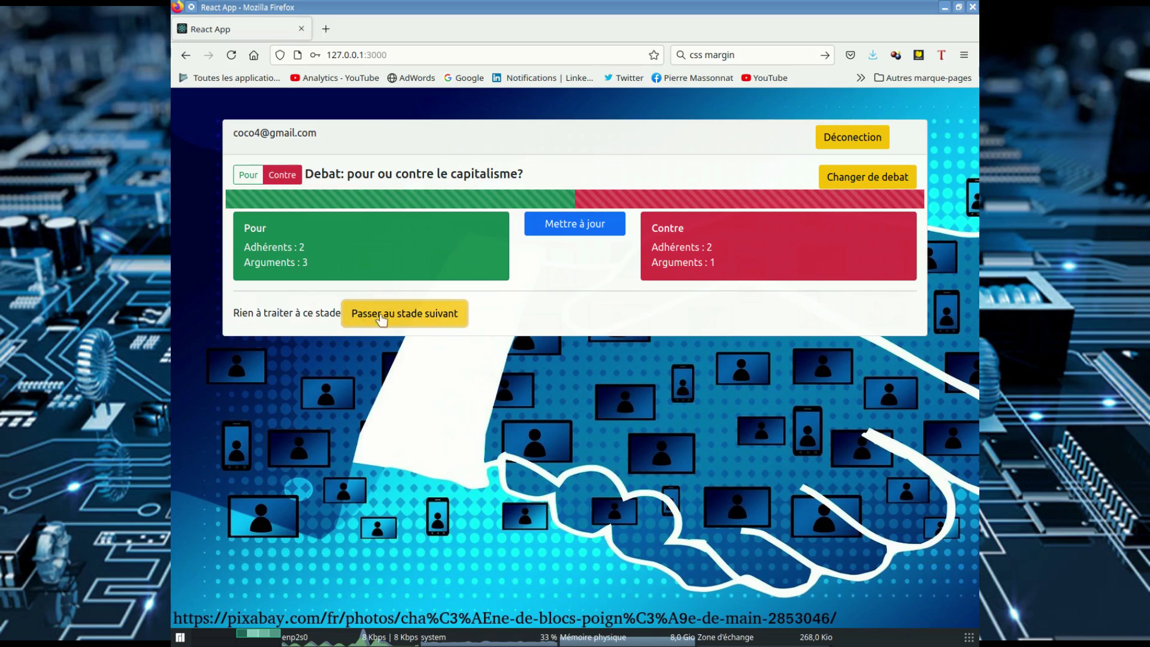
left_click(461, 317)
Step: Submit 'la pollution c est la preuve que le capitalisme ca gere quedale' and refresh the counts
triple_click(367, 316)
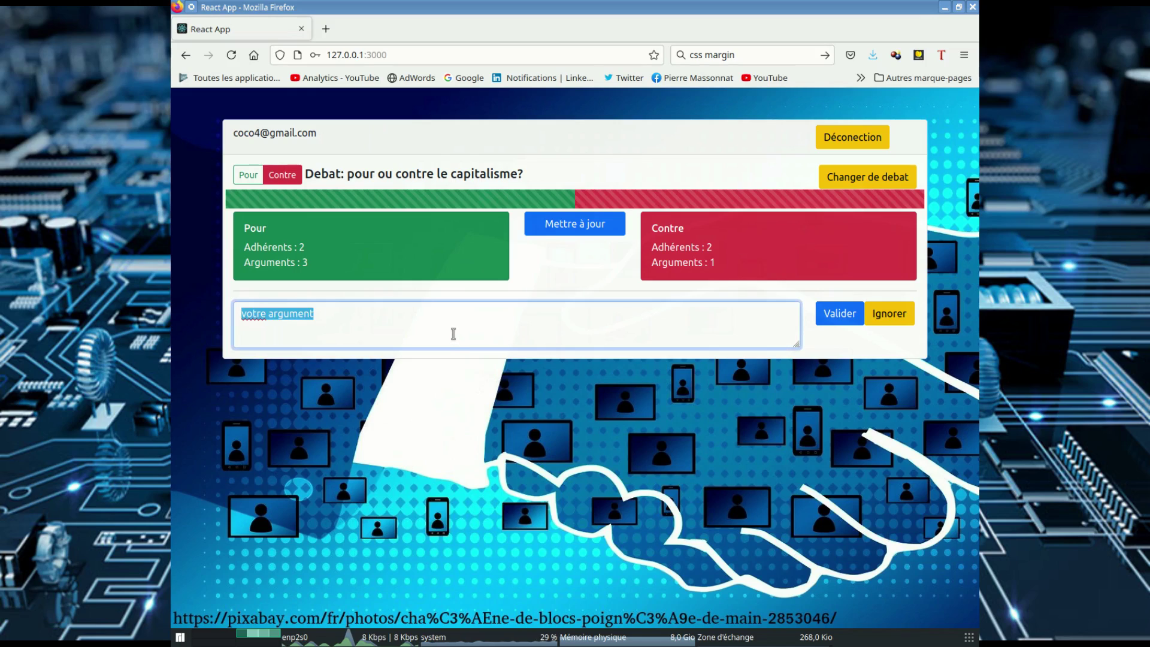
type("la p")
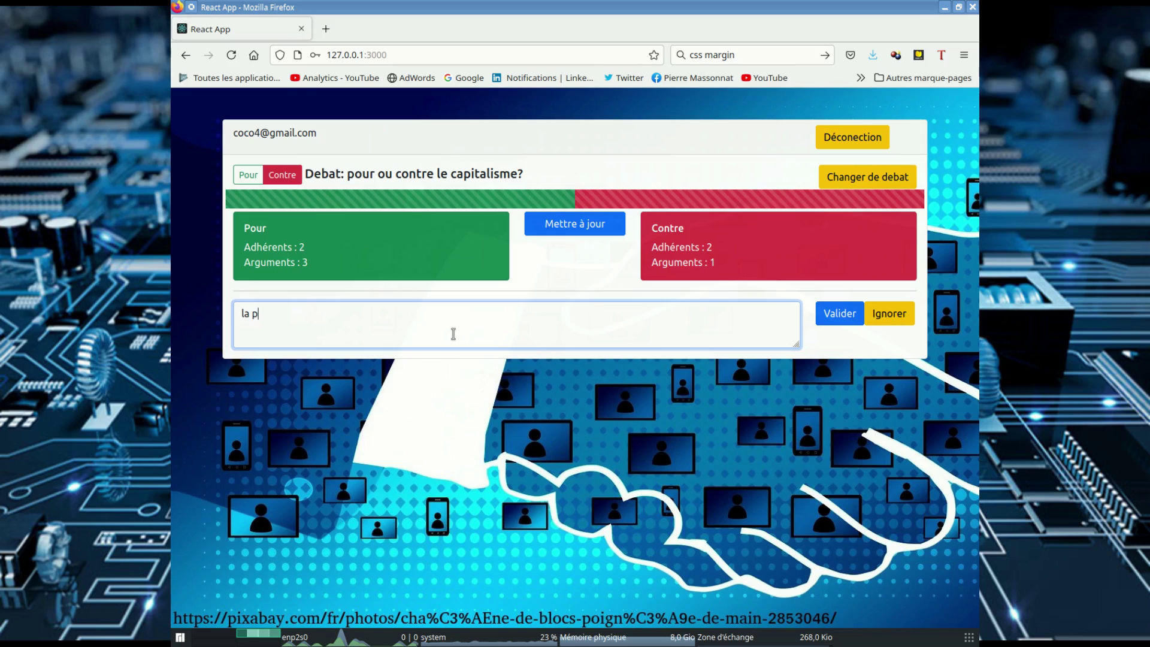
type("ollution c ")
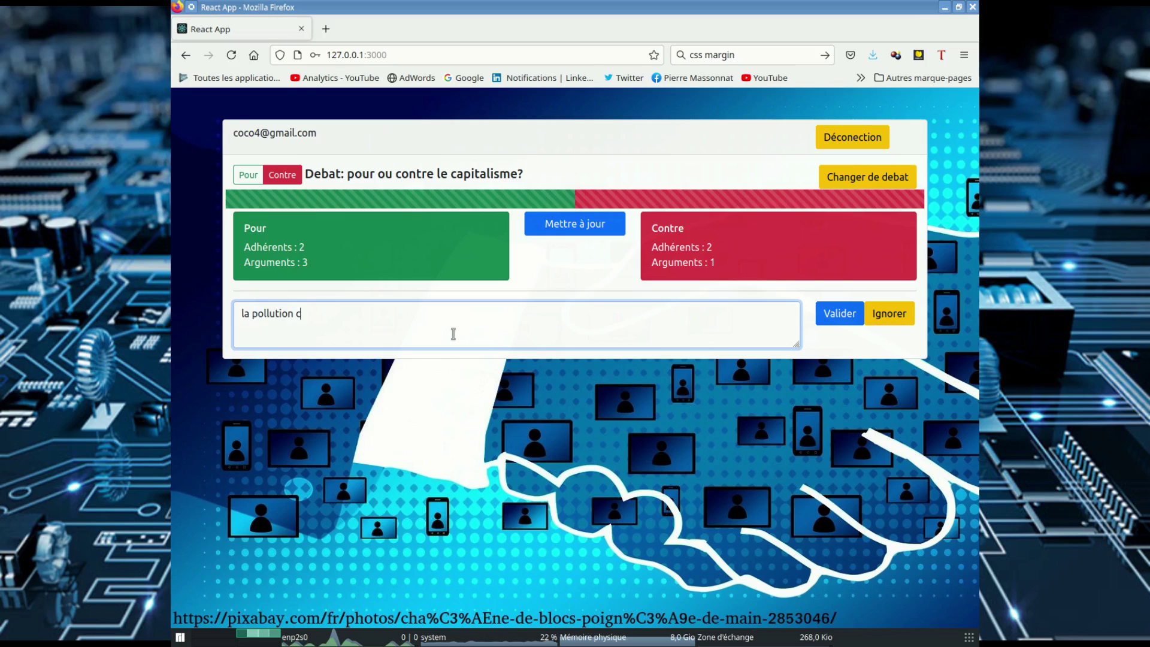
type("est la ")
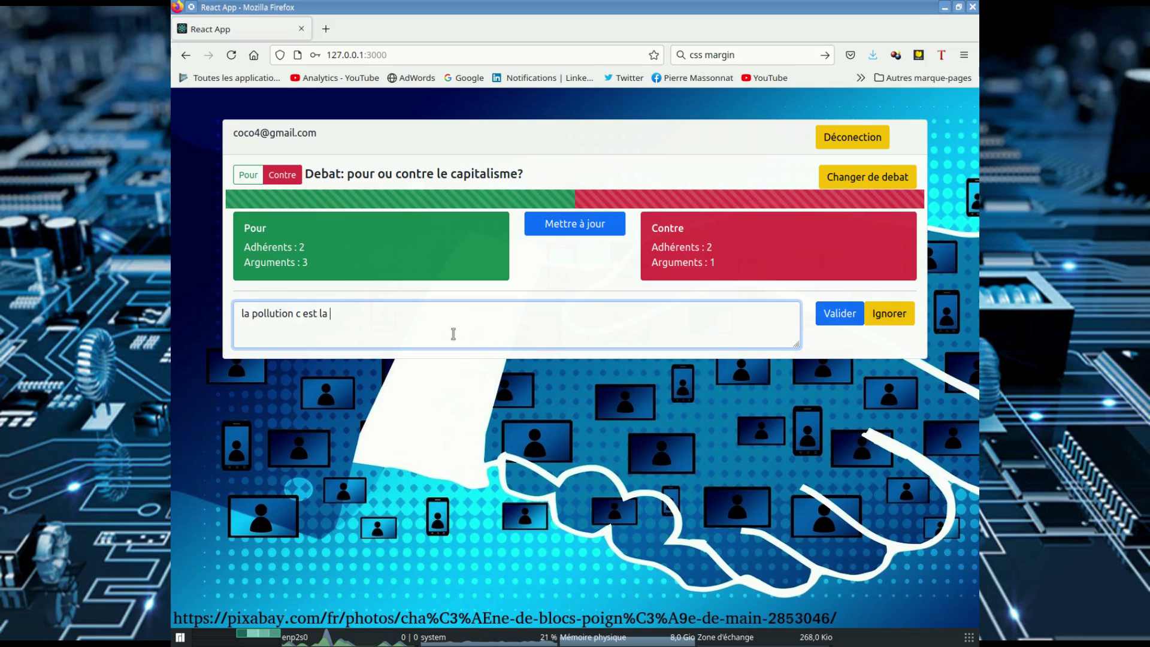
type("preuve que ")
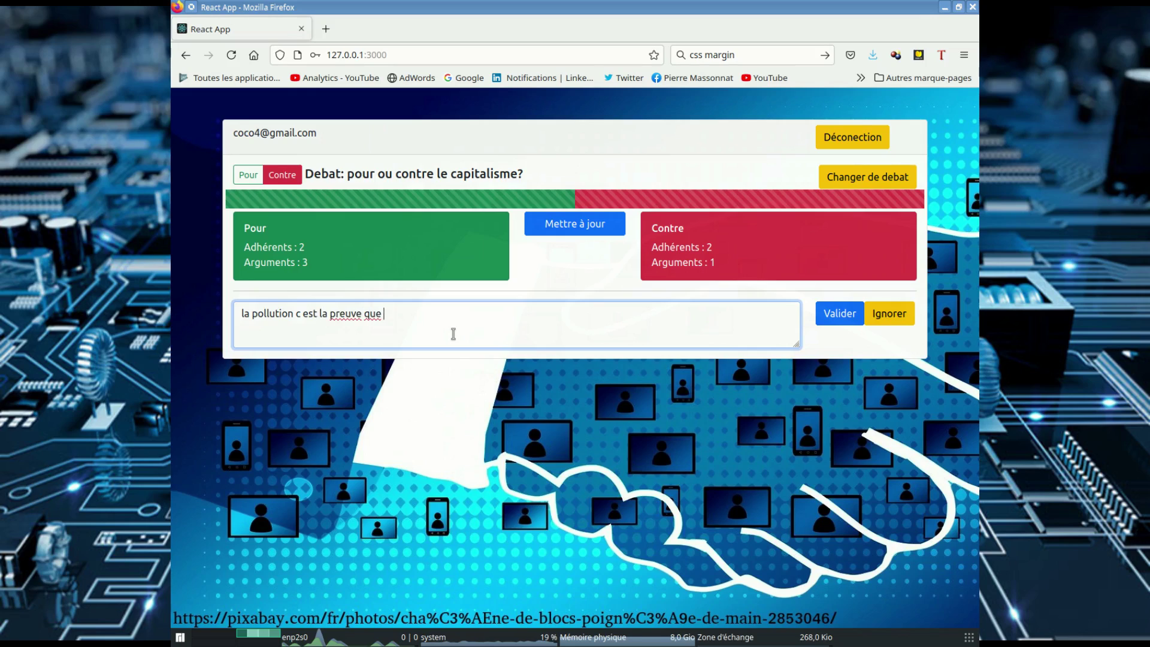
type("le capital")
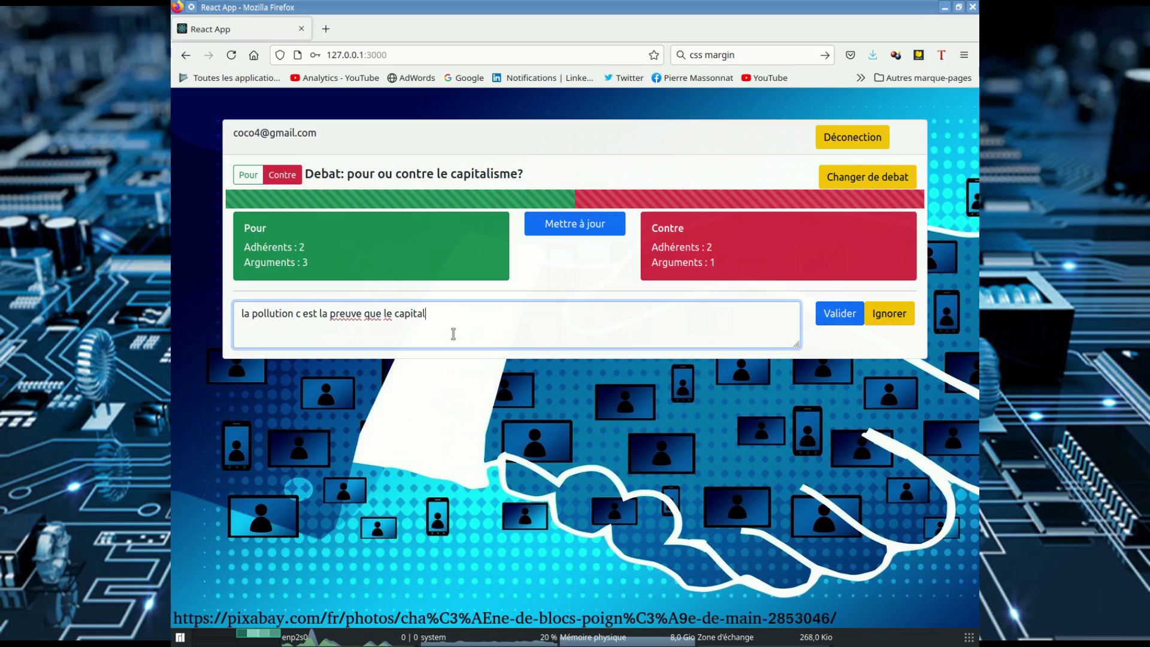
type("isme ca ger")
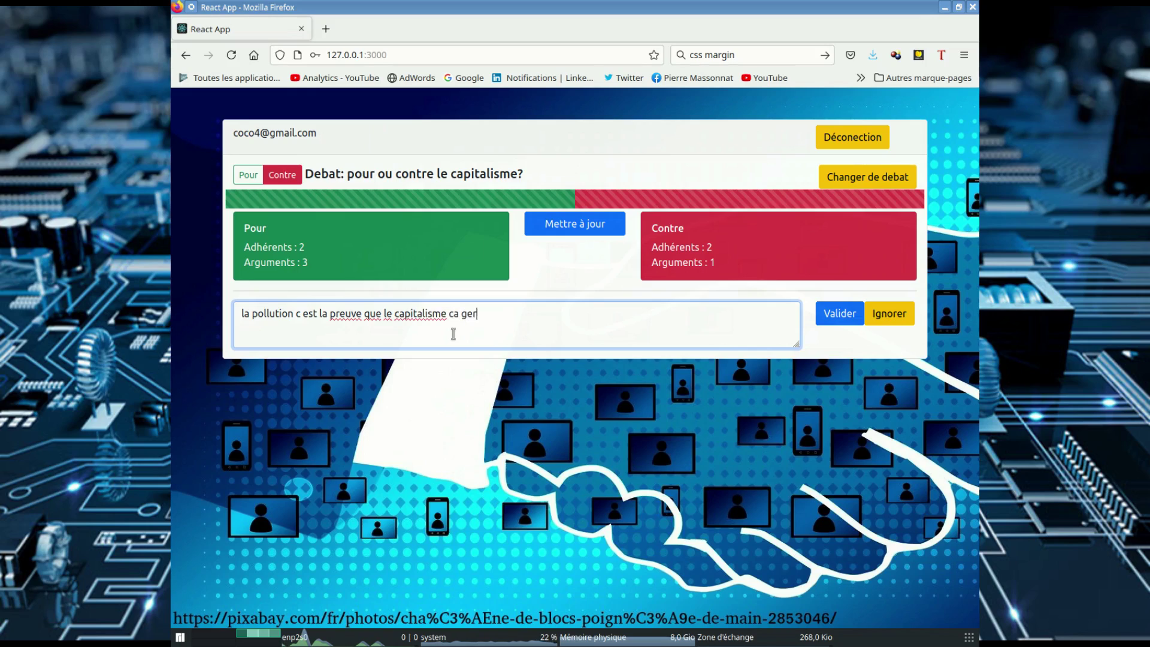
type("e quedale")
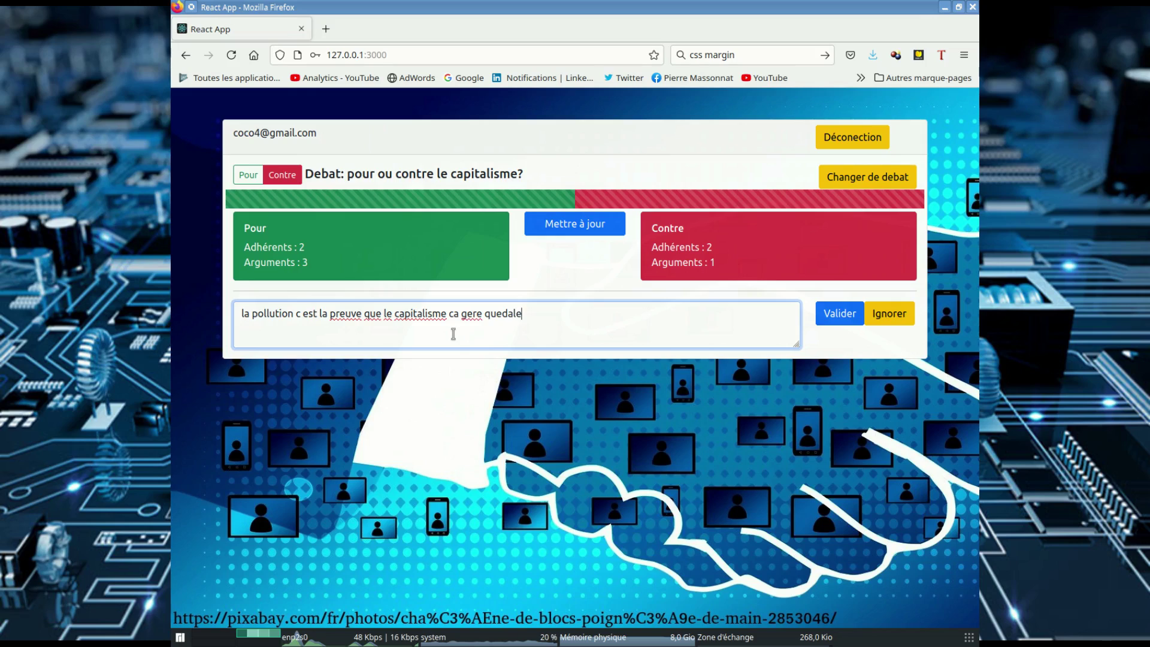
left_click(839, 313)
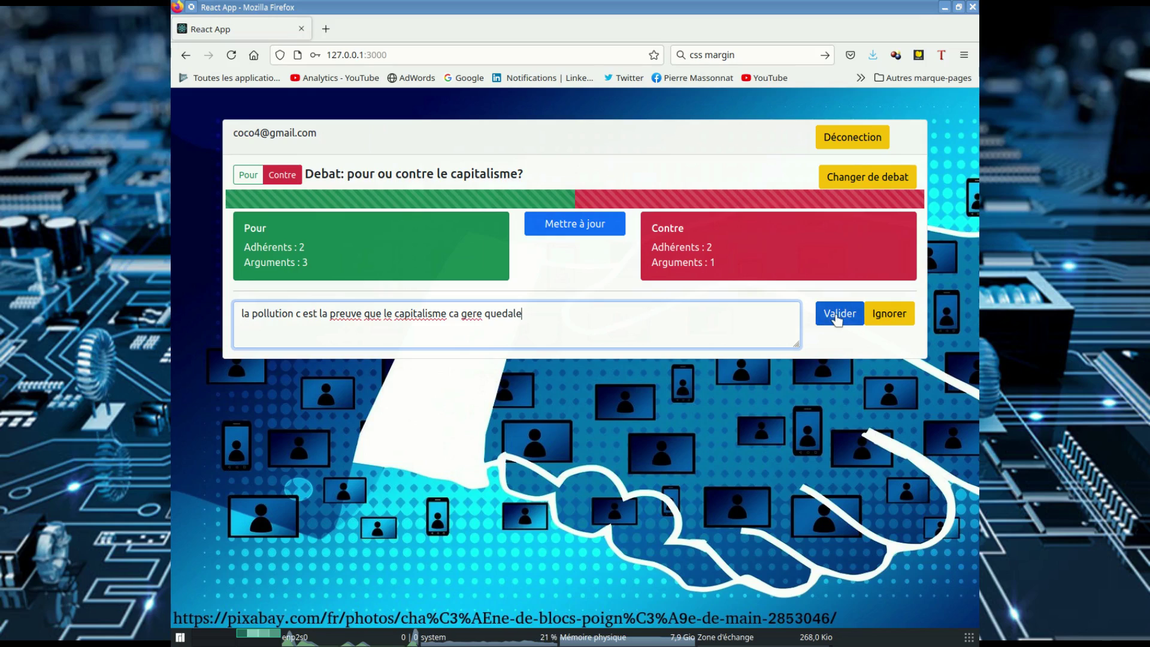
left_click(552, 226)
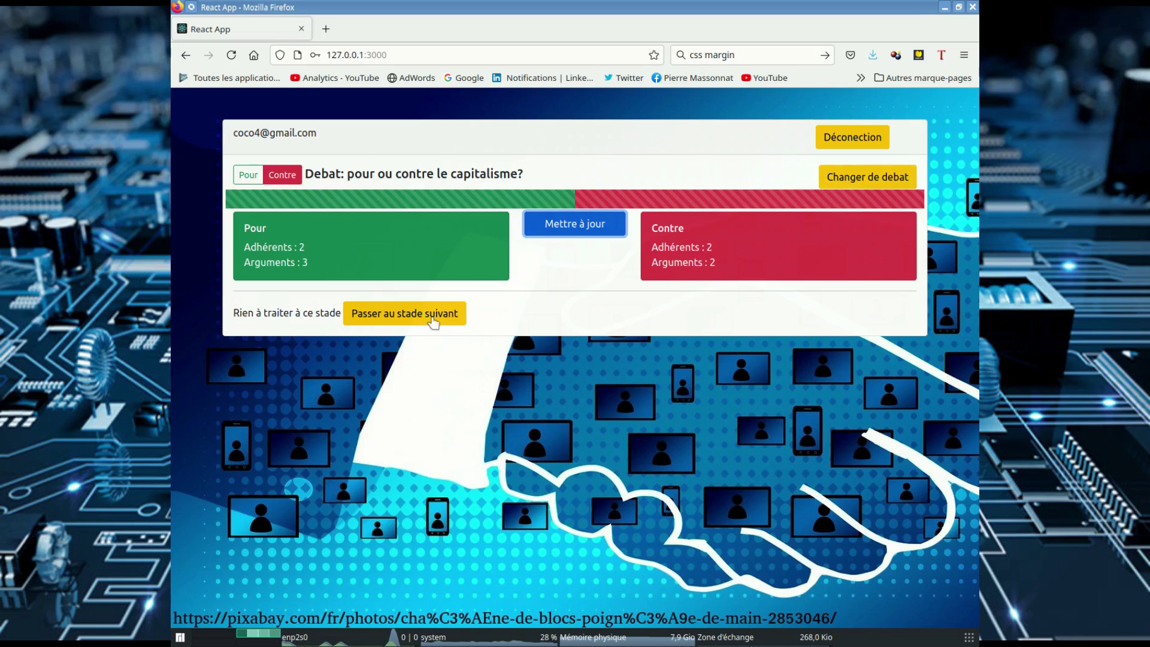
Step: Leave the capitalism debate and switch to the chocolatine debate
left_click(408, 312)
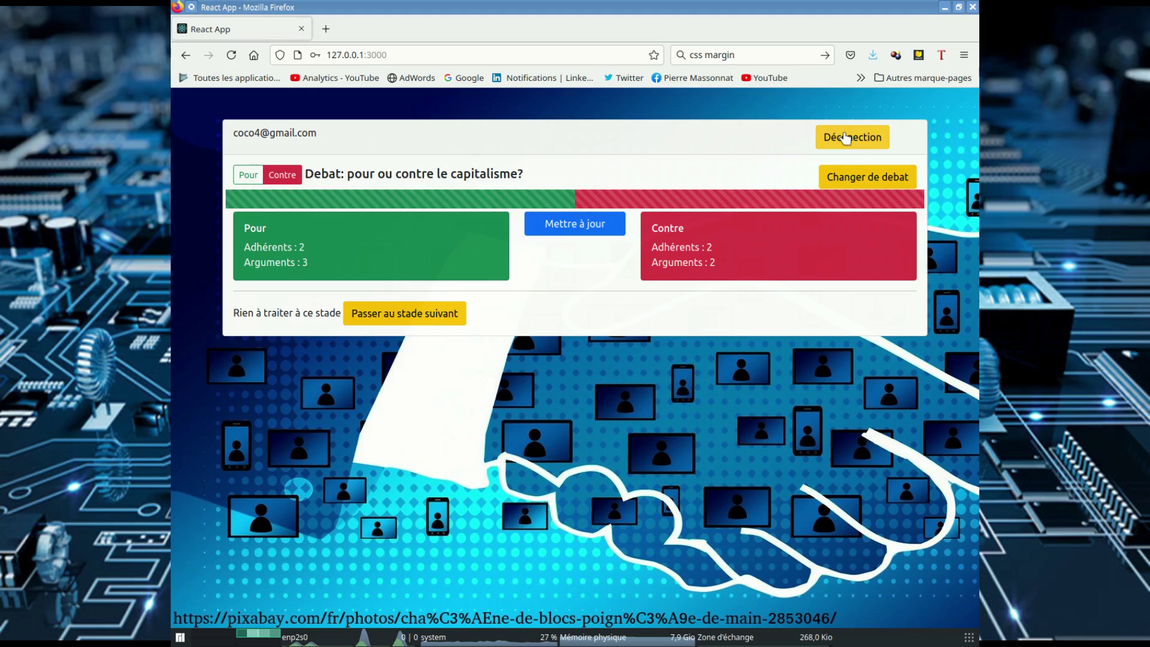
left_click(861, 178)
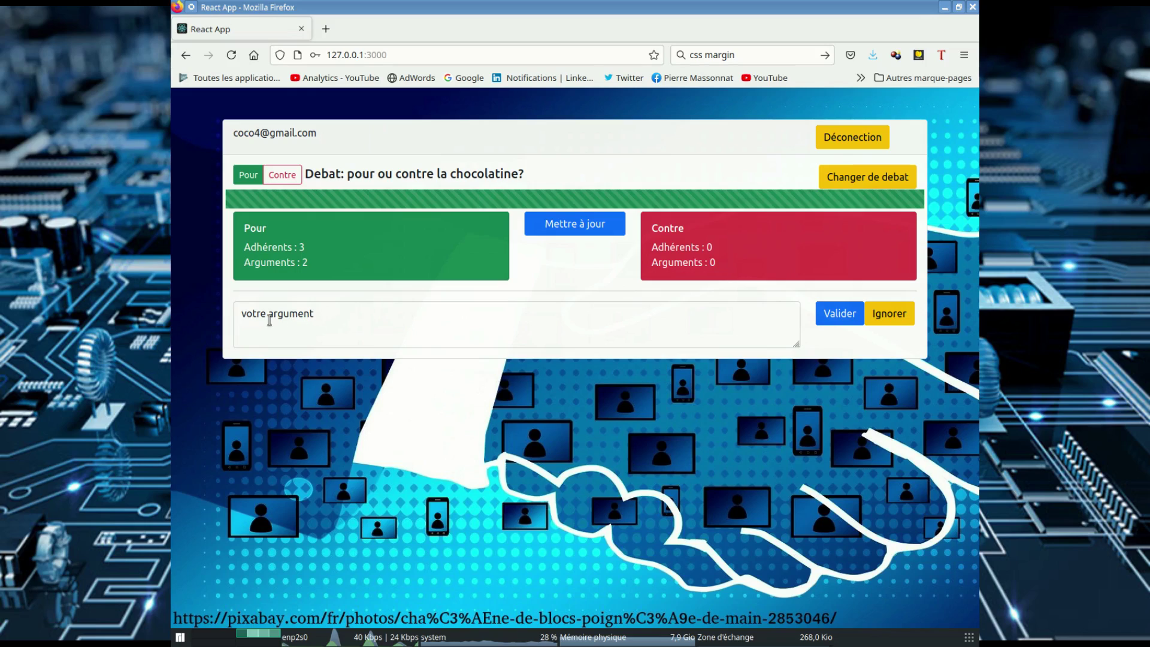
left_click(334, 316)
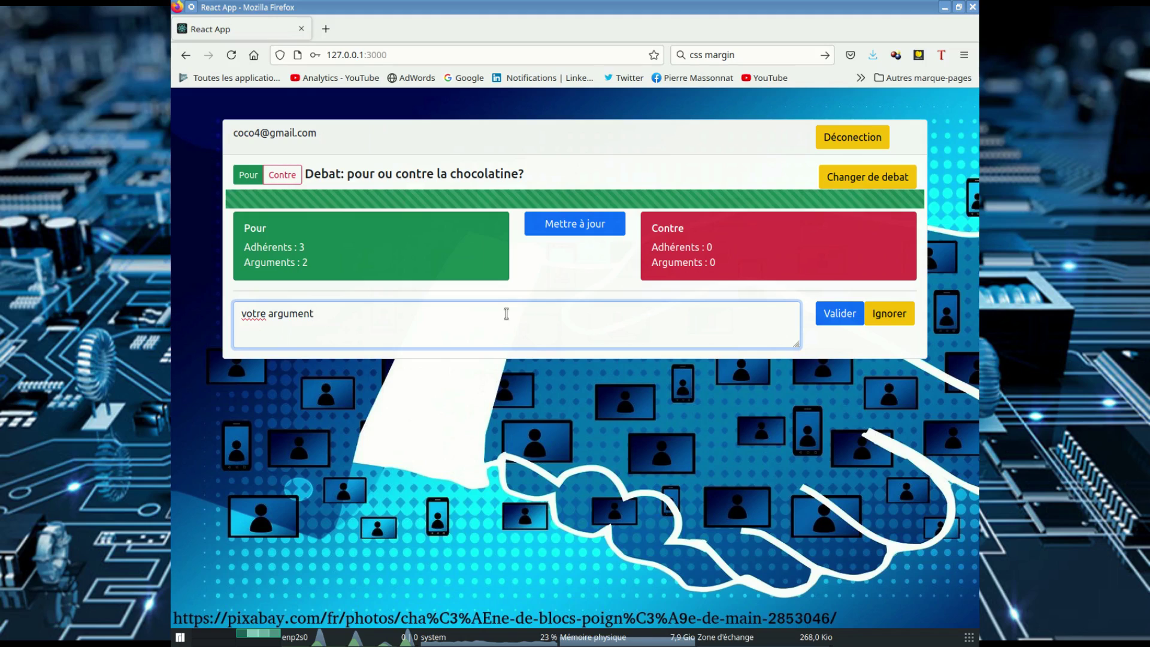
Step: Side with Contre, declare 'Maintenant je suis pour!', then choose Contre again
left_click(285, 180)
left_click(559, 231)
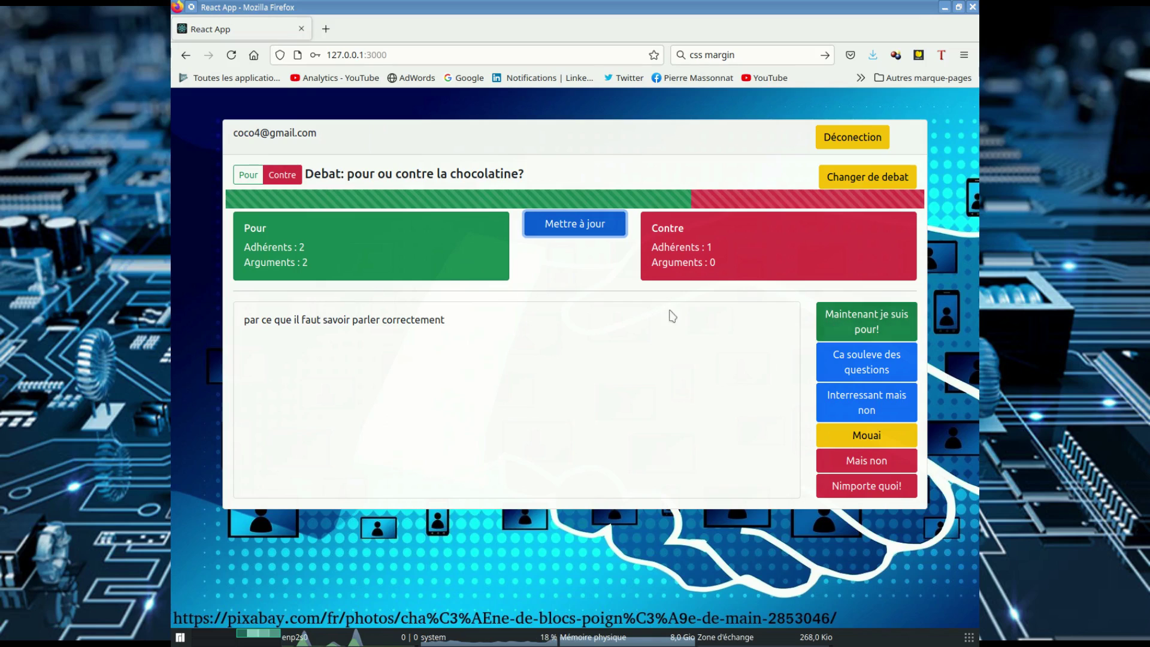
left_click(845, 322)
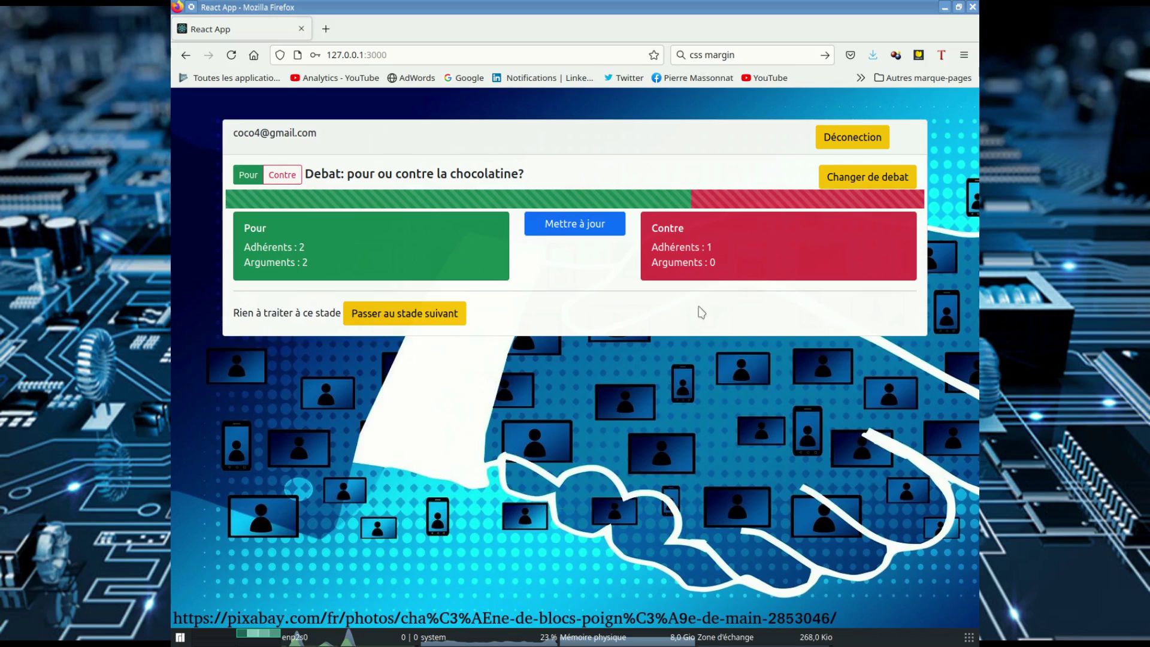
left_click(607, 225)
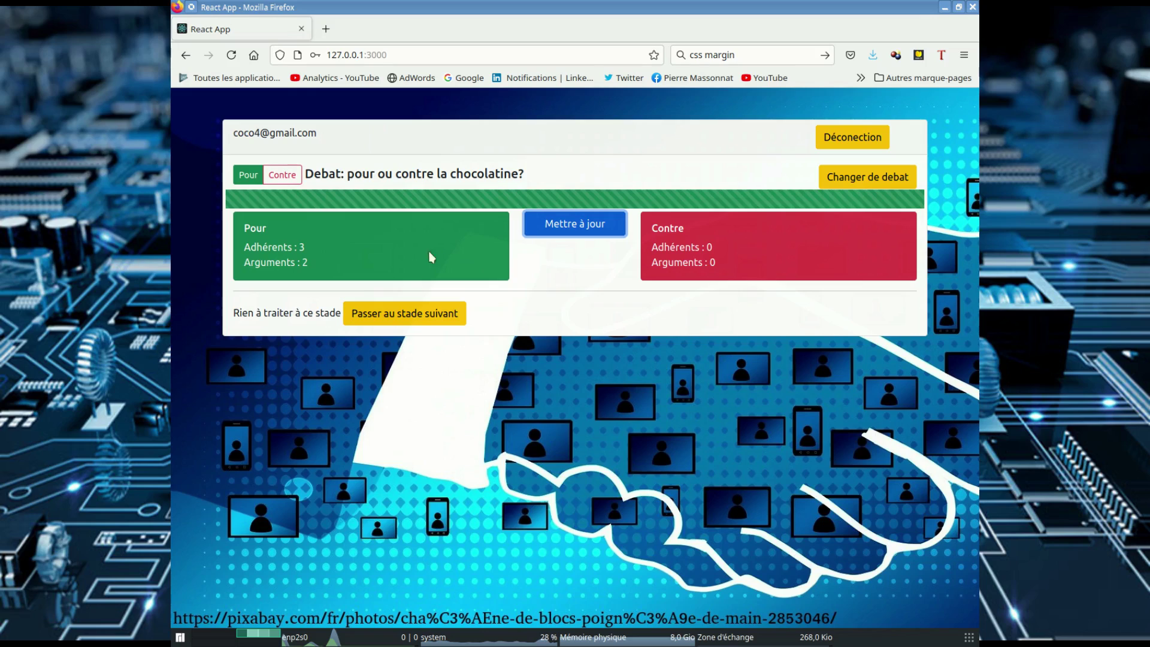
left_click(284, 179)
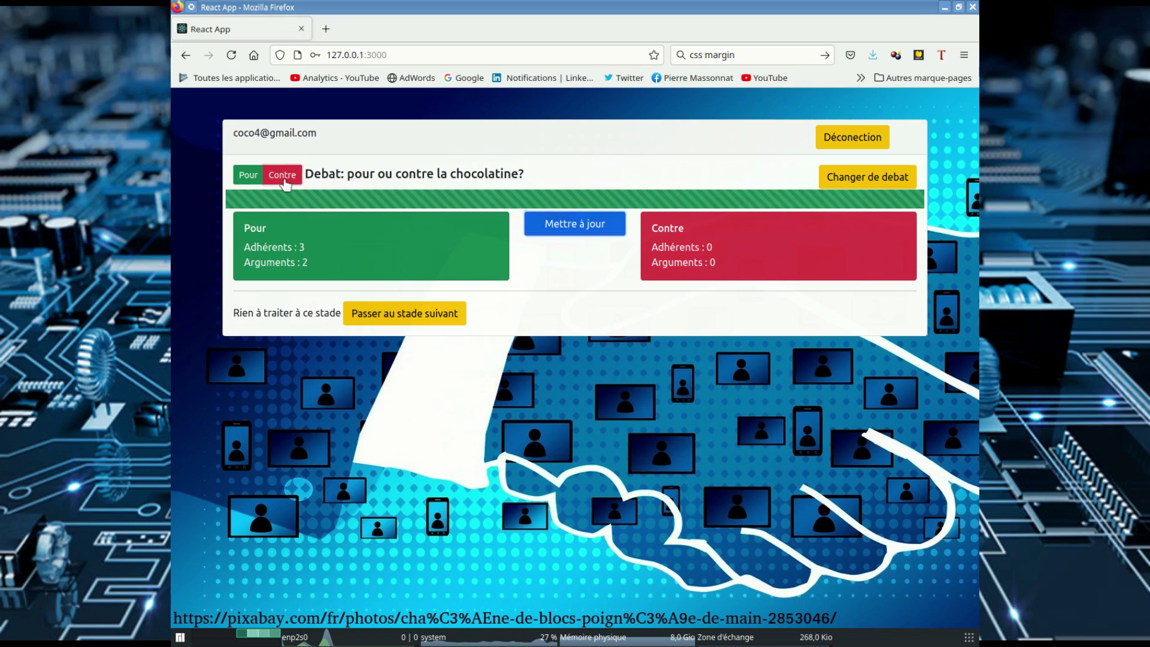
Step: Refresh twice to load the Pour argument and show counts of Pour 2, Contre 1
left_click(552, 226)
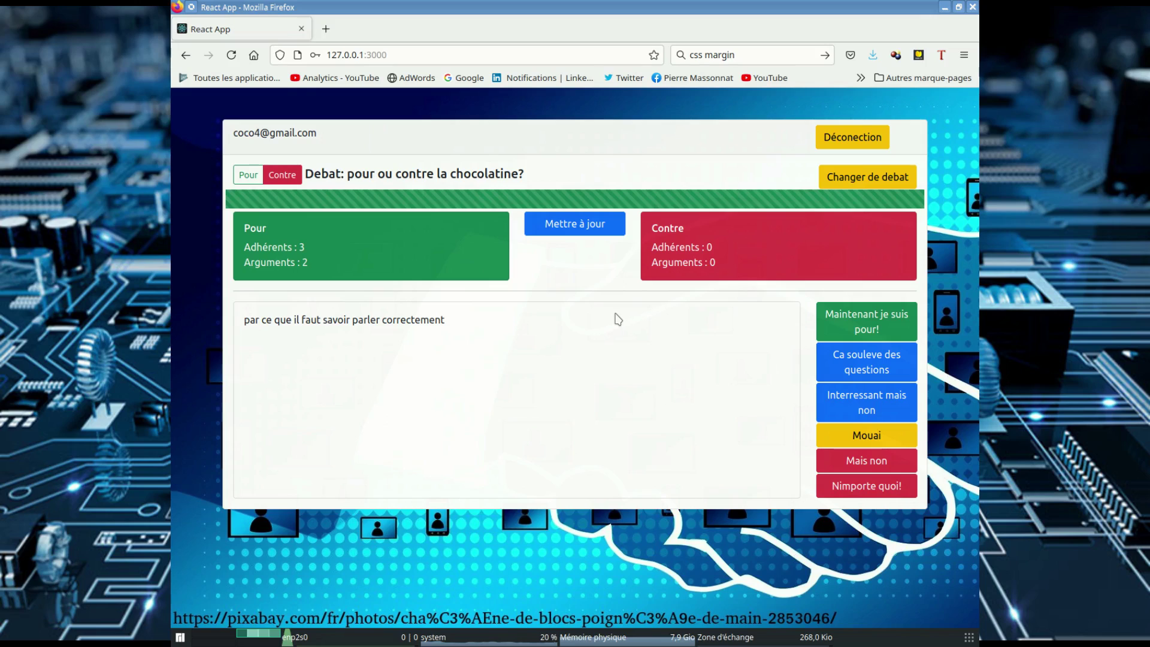
left_click(569, 227)
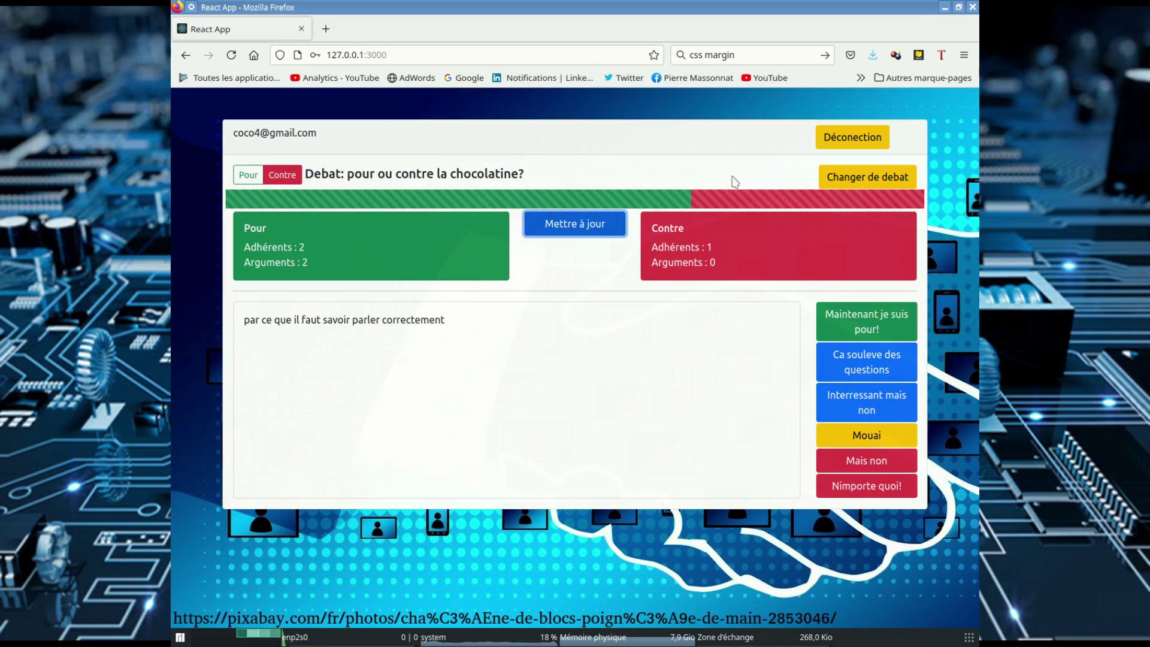